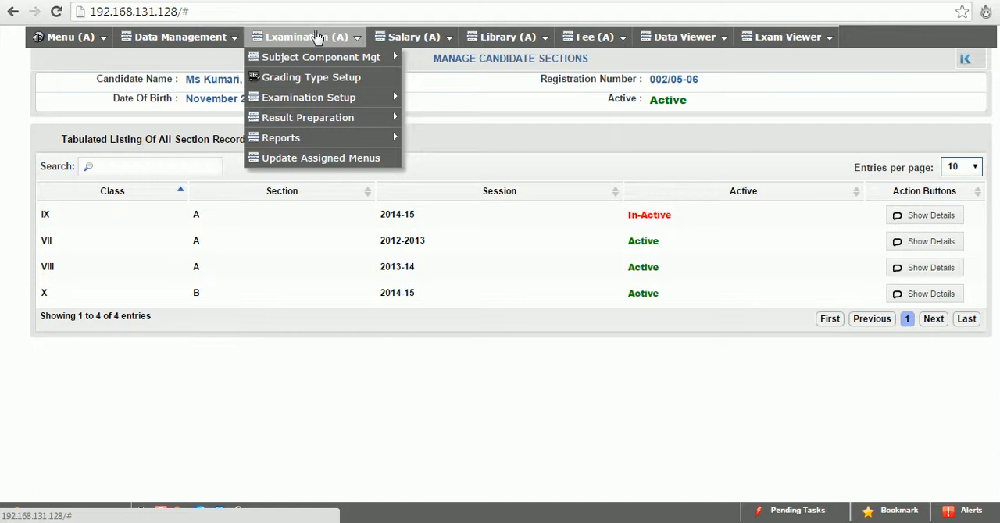
Open the Session Management page of the examination setup to view the class sessions
mouse_move(351, 62)
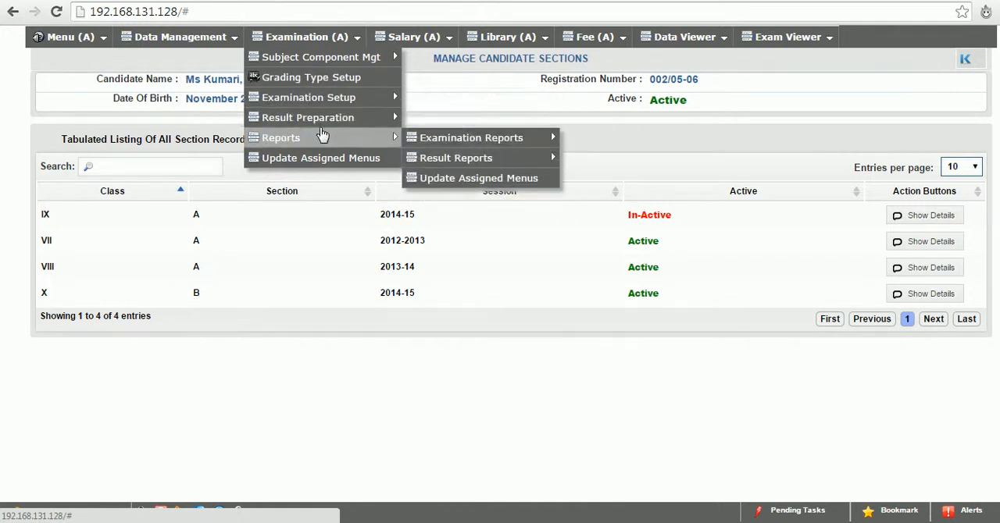
mouse_move(320, 103)
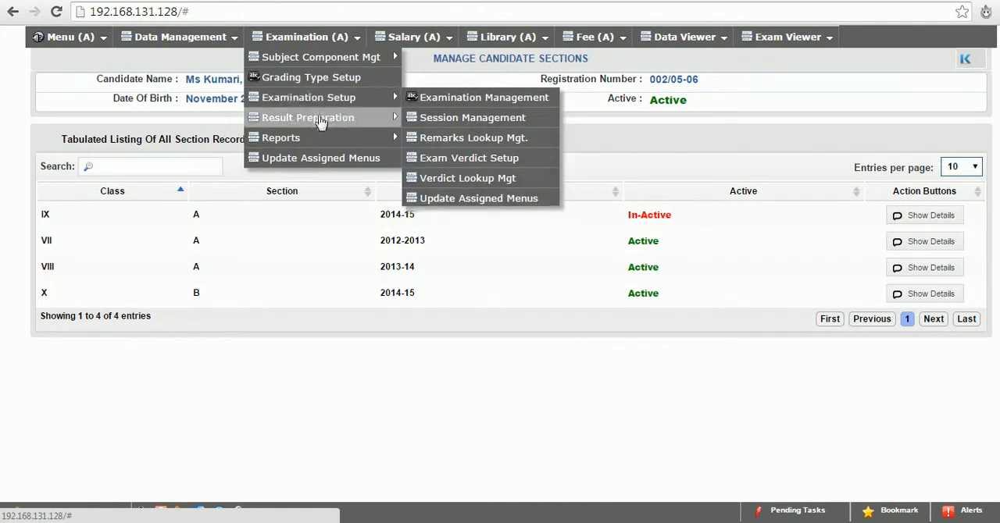
mouse_move(326, 125)
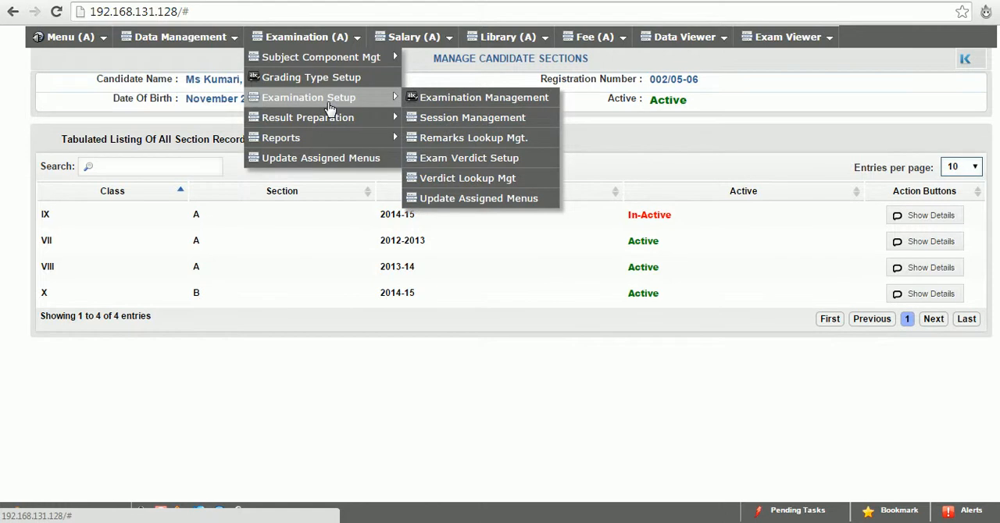
left_click(455, 119)
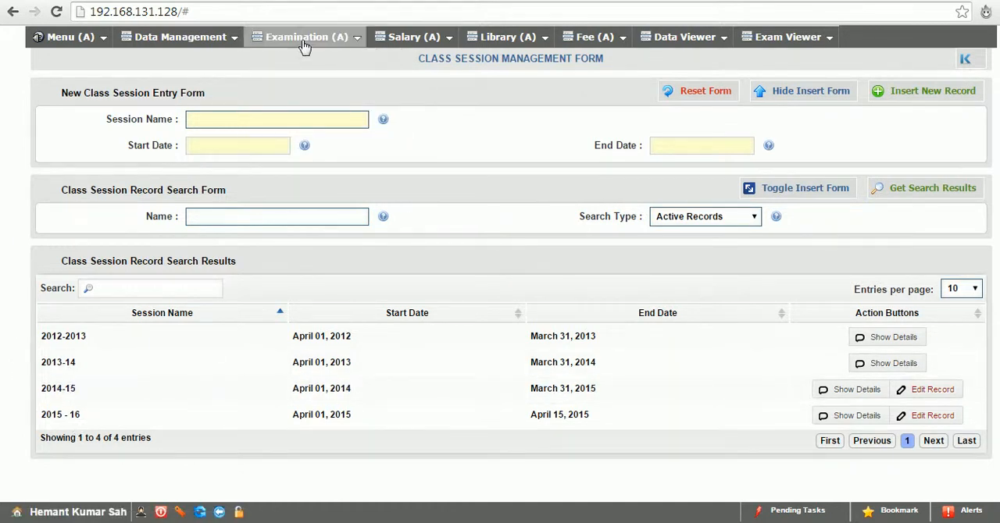
Open the Remarks Lookup management page and look through the existing remarks and the page-size choices
mouse_move(304, 44)
mouse_move(355, 97)
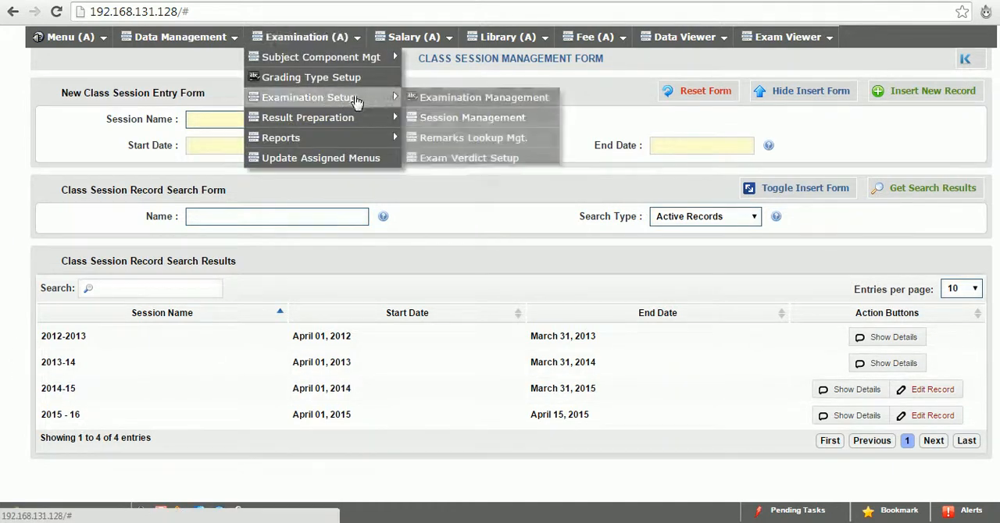
left_click(452, 141)
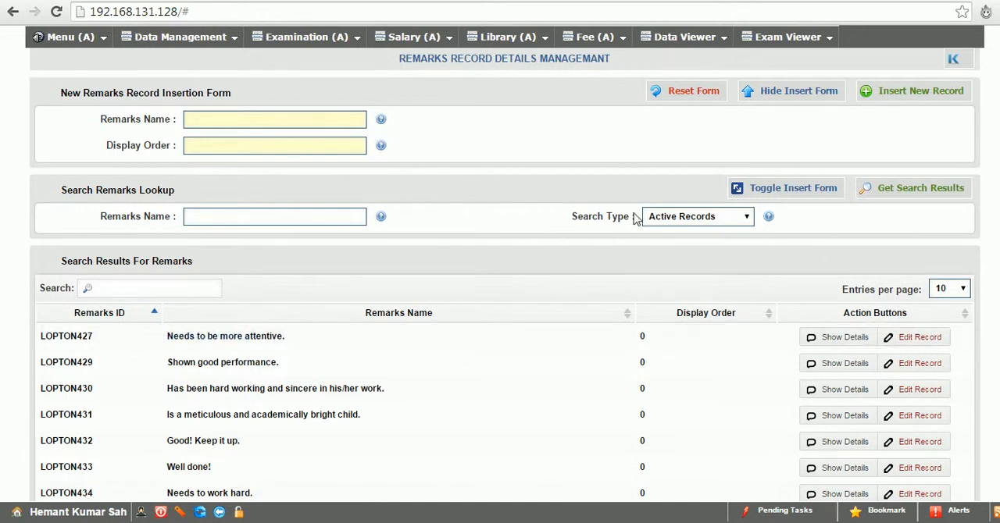
scroll(500, 273, "down", 2)
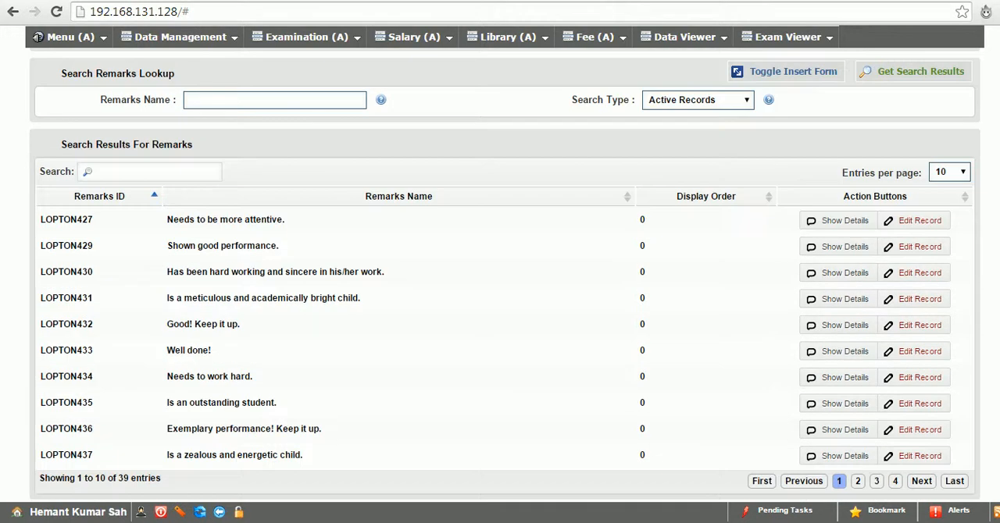
scroll(499, 273, "up", 2)
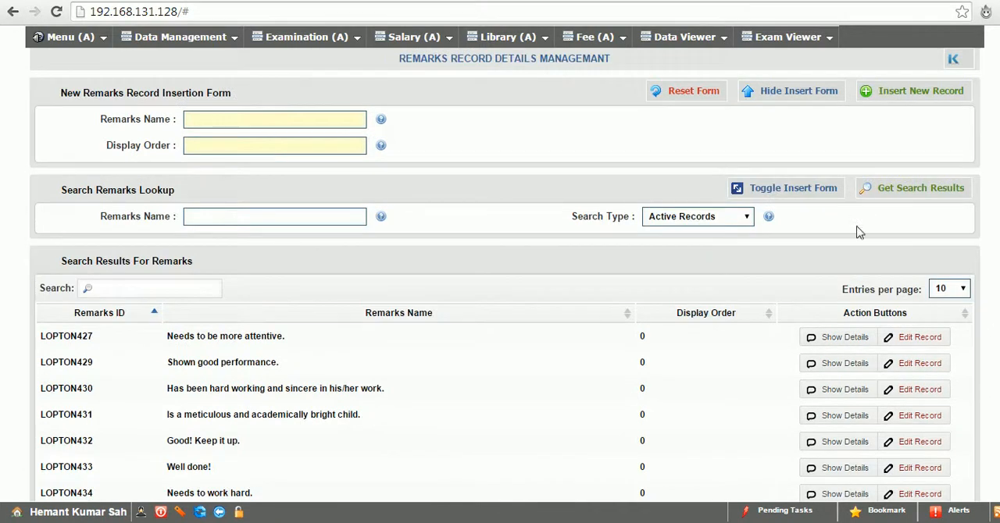
left_click(960, 289)
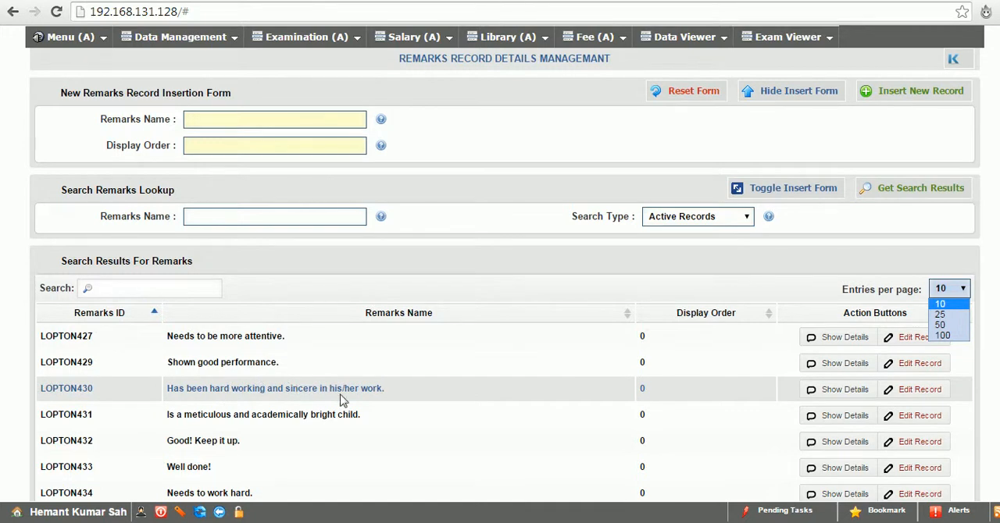
Insert a new remark record named "perfect work" with display order 3
left_click(221, 120)
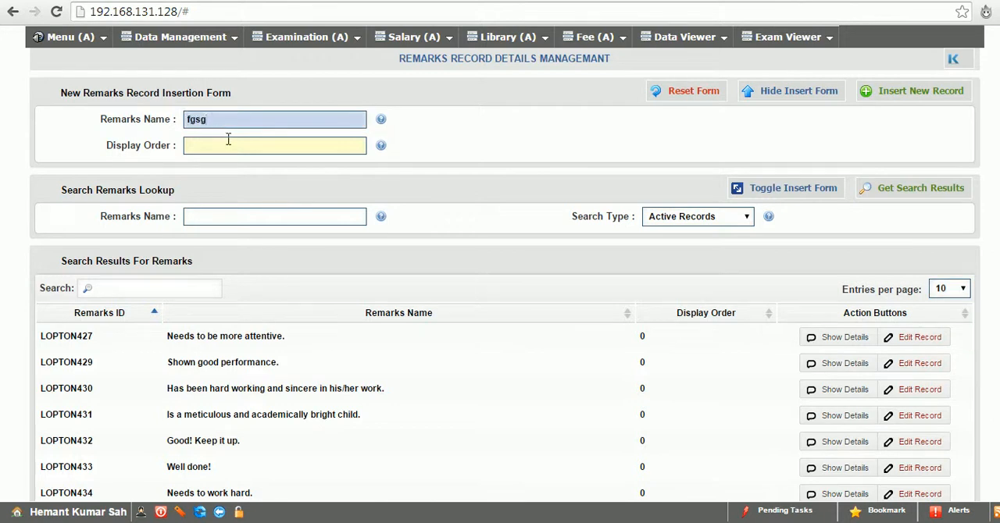
left_click(228, 139)
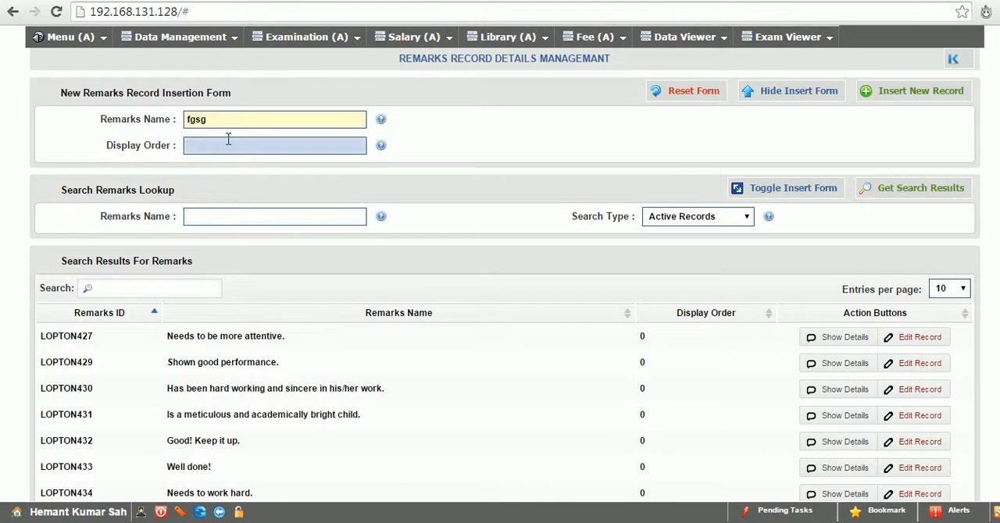
key("shift+Tab")
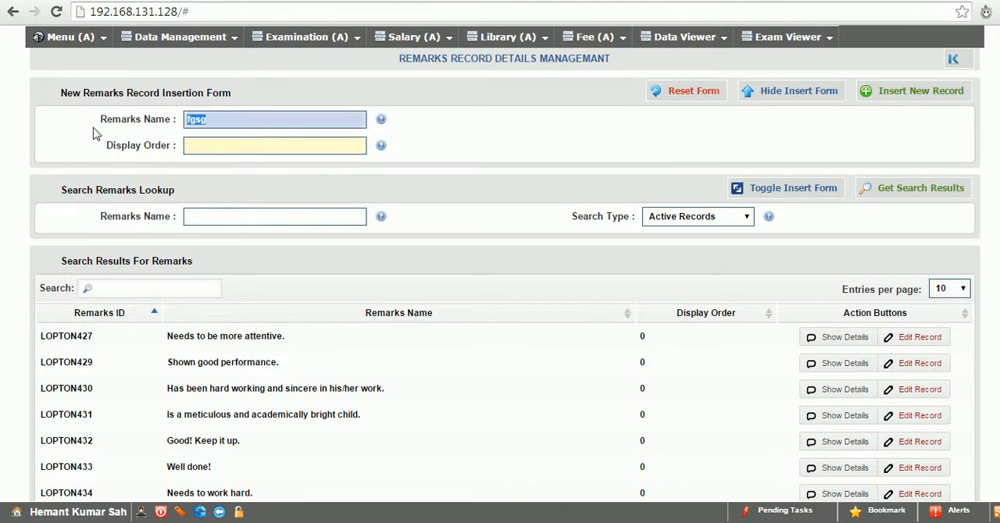
type("perfect work")
left_click(215, 151)
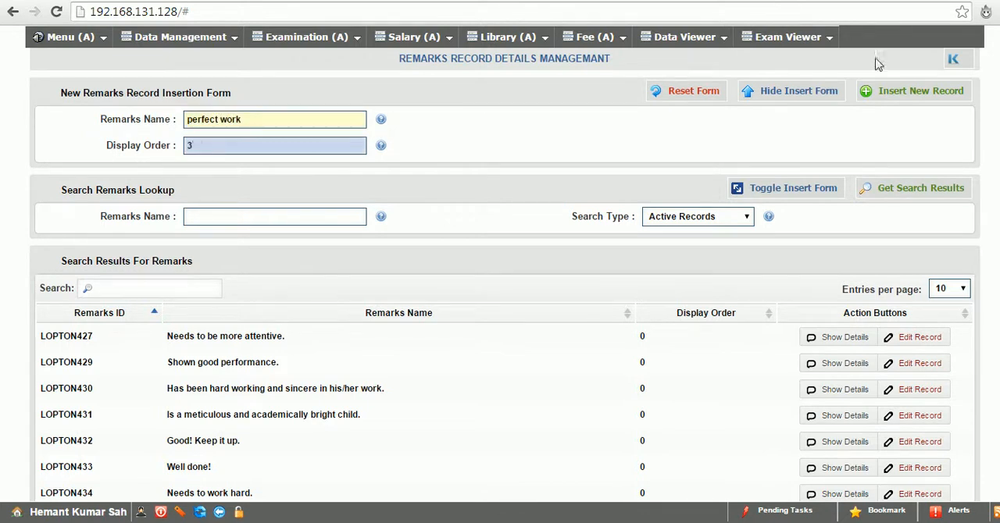
left_click(883, 98)
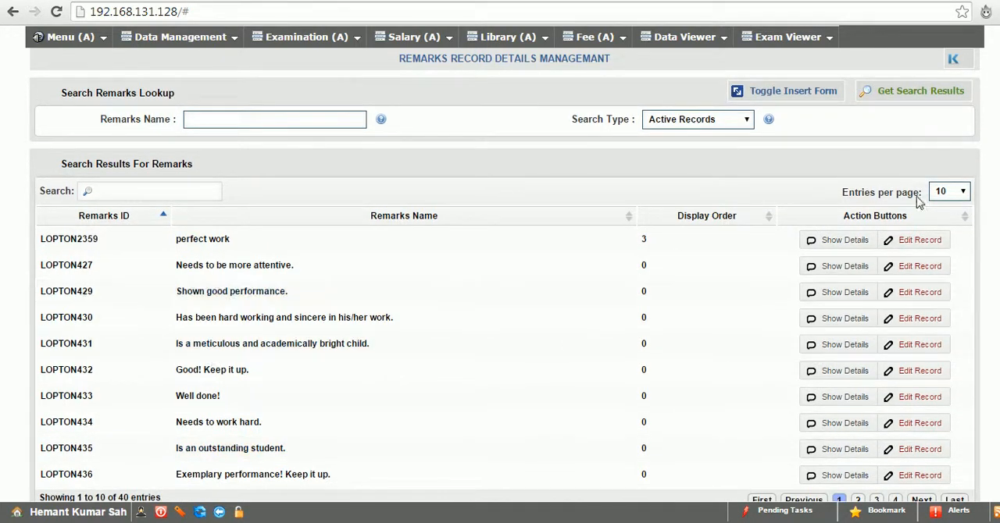
Drop the "perfect work" remark record and refresh the remarks page
left_click(918, 240)
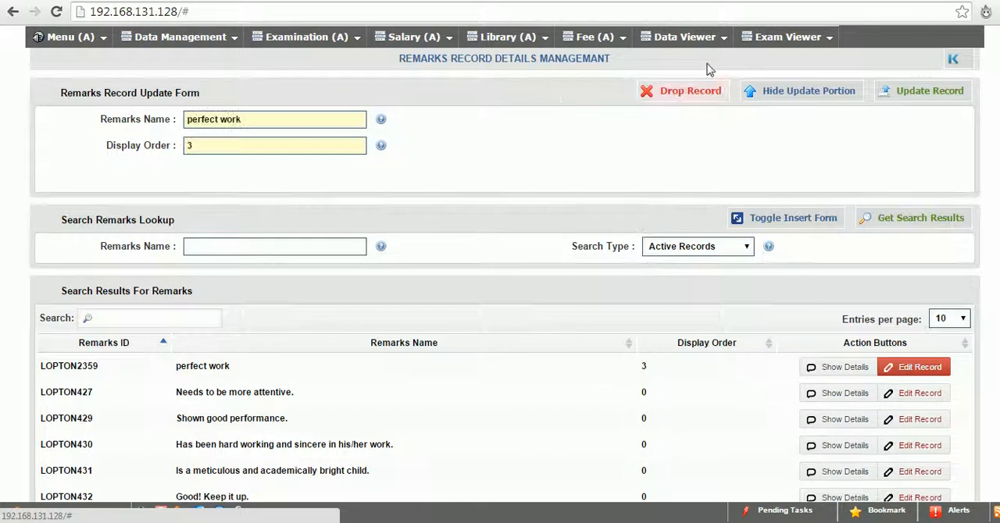
left_click(661, 100)
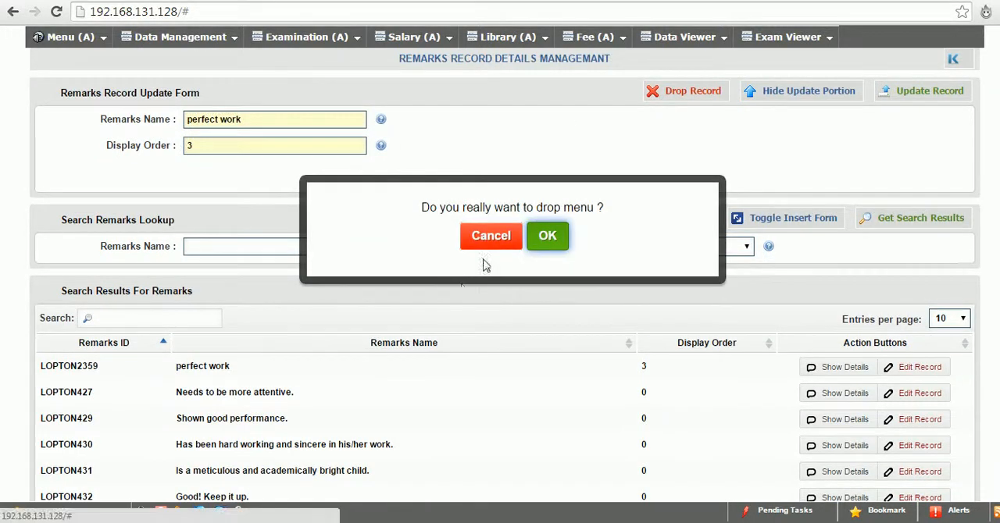
left_click(550, 237)
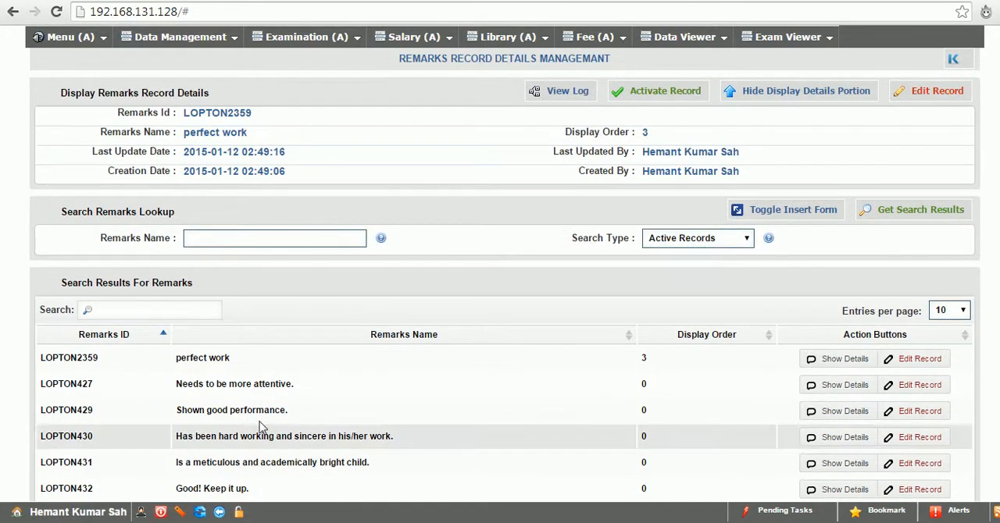
left_click(201, 511)
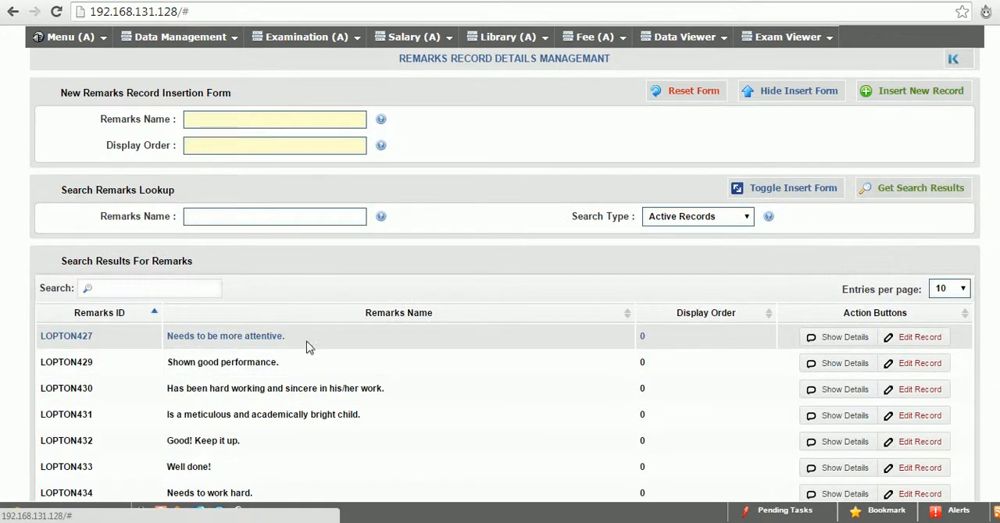
Show 50 entries per page in the Grading Type Setup and open the grade options of Academics grade junior(I - V)
mouse_move(306, 37)
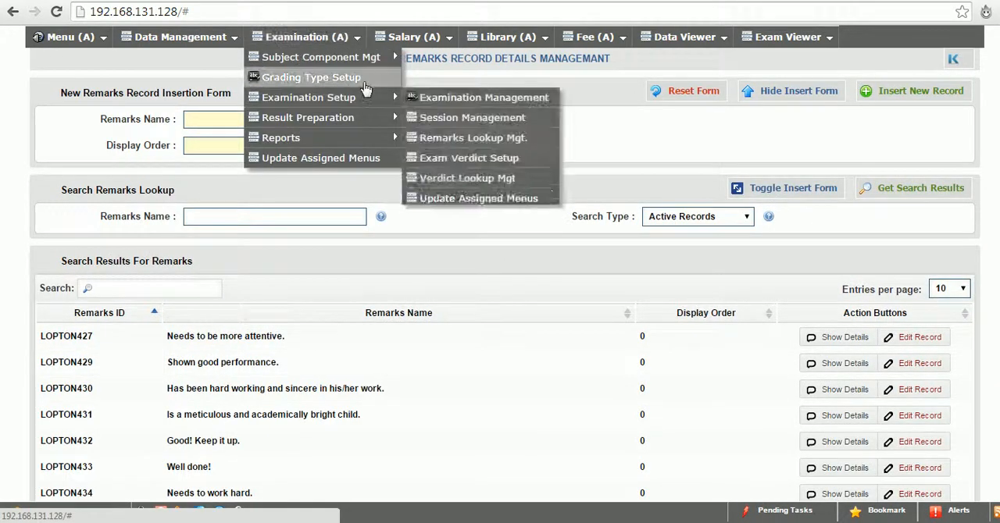
left_click(366, 79)
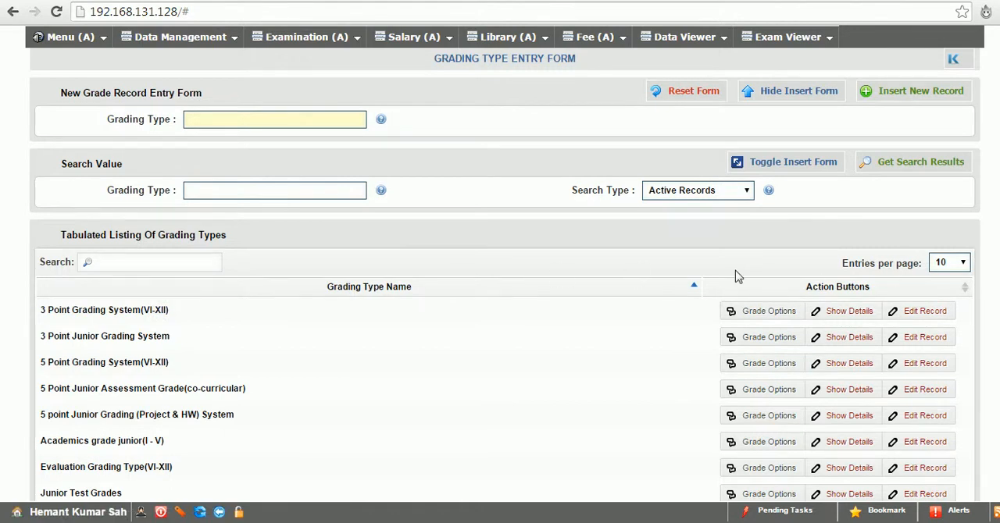
left_click(963, 263)
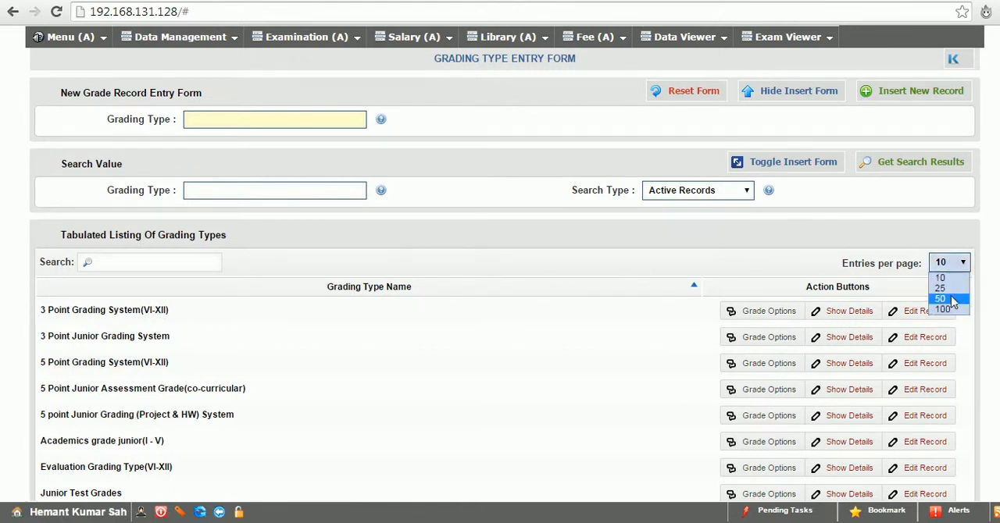
left_click(951, 299)
scroll(504, 313, "down", 1)
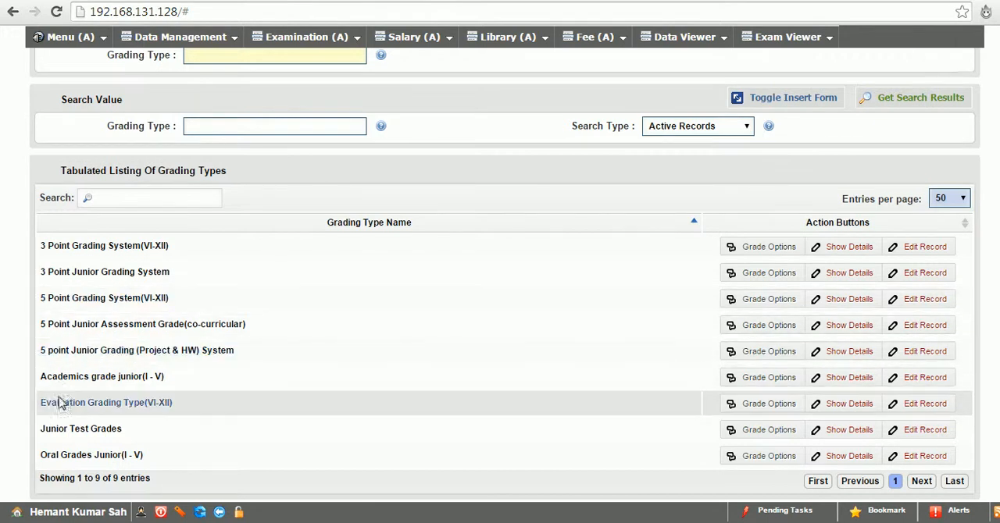
left_click(766, 378)
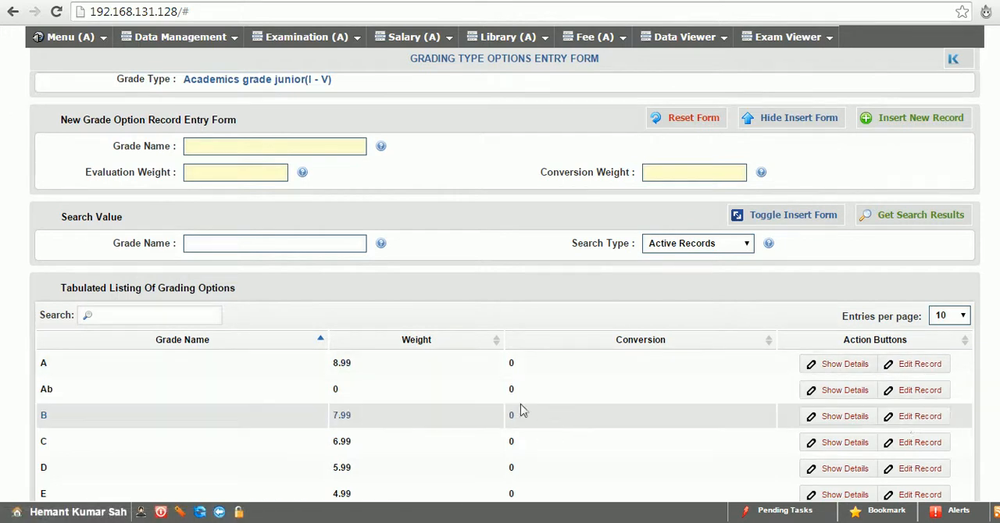
Open the Exam Verdict Setup and fetch the verdict details for class IV
left_click(303, 37)
mouse_move(331, 100)
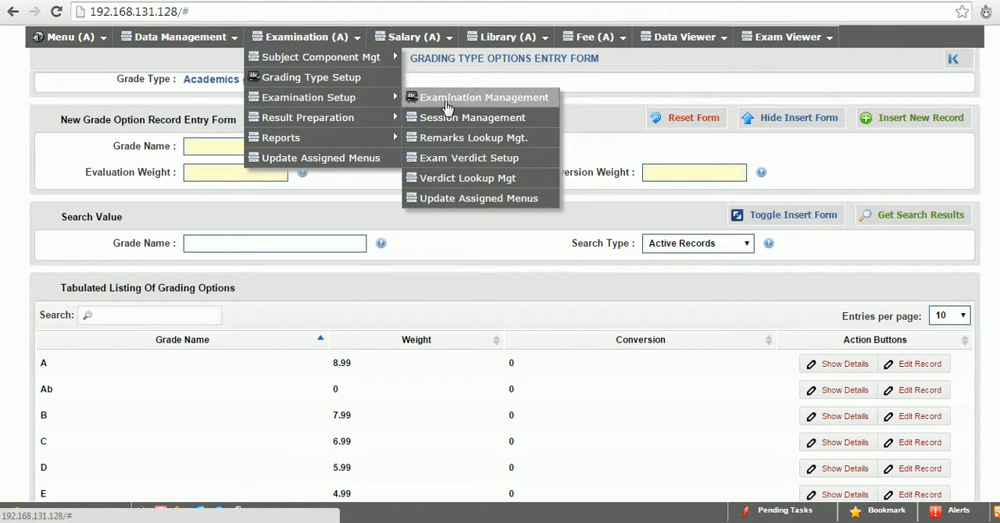
left_click(453, 161)
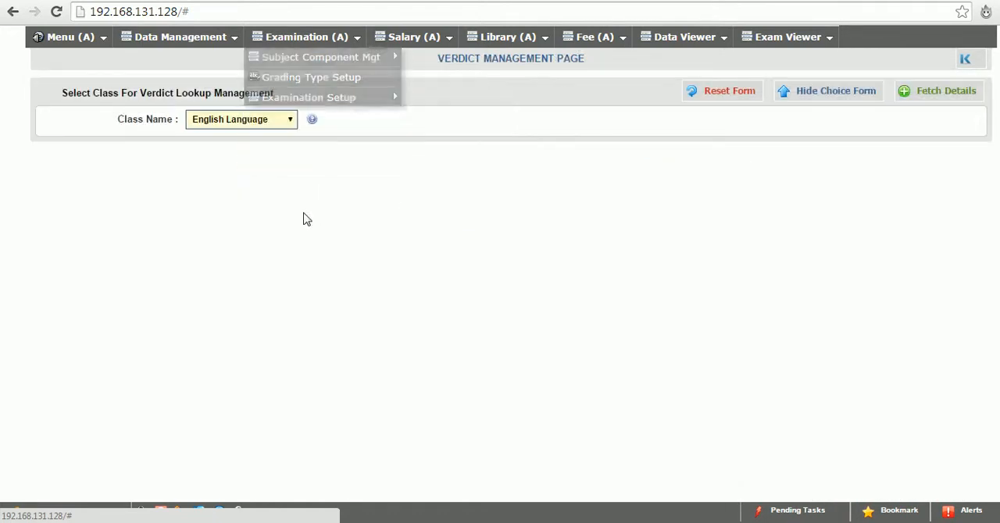
left_click(244, 125)
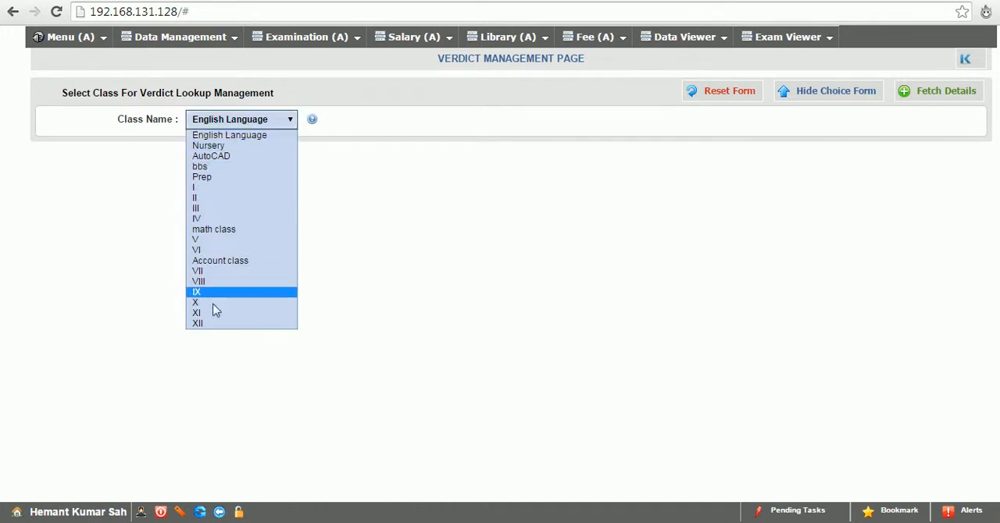
left_click(211, 219)
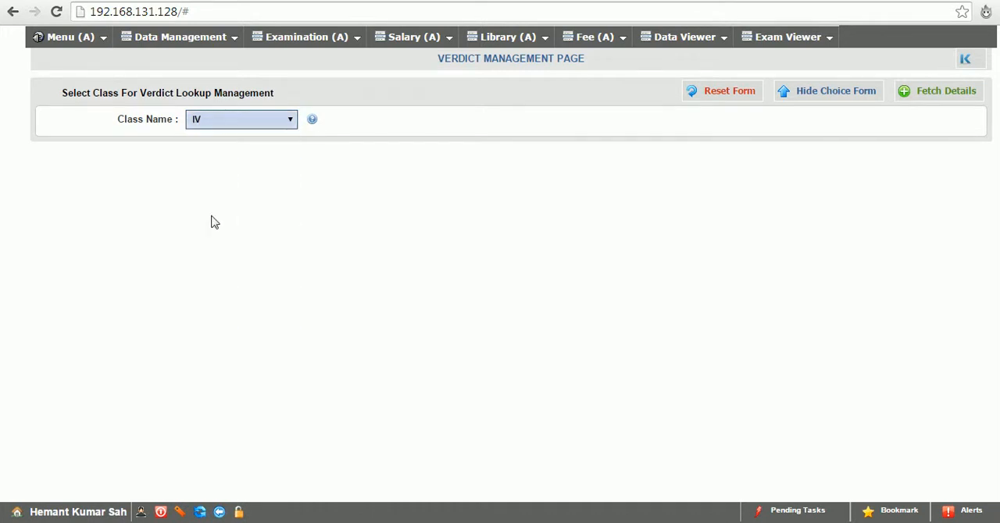
left_click(937, 95)
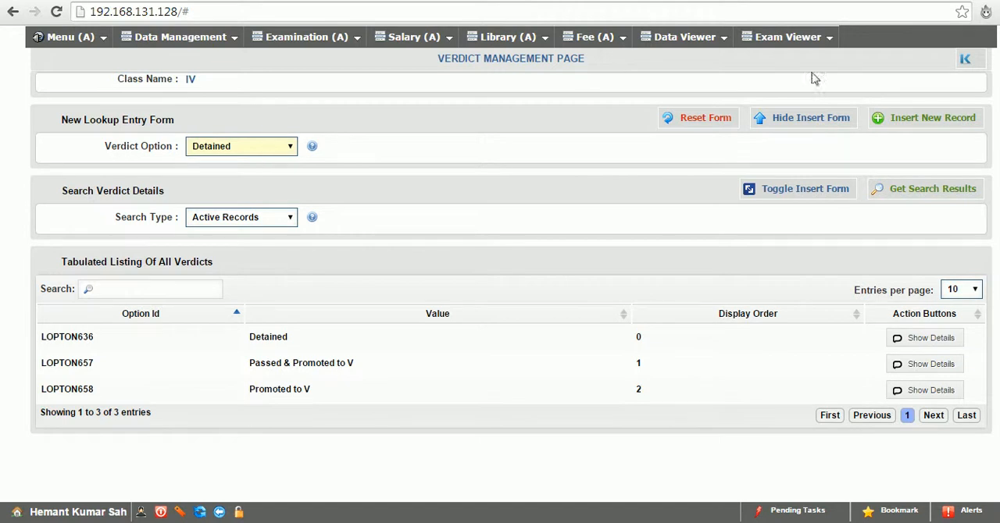
Return to the class selection, fetch the verdict details for class VIII, and view the verdict options available for a new entry
left_click(961, 56)
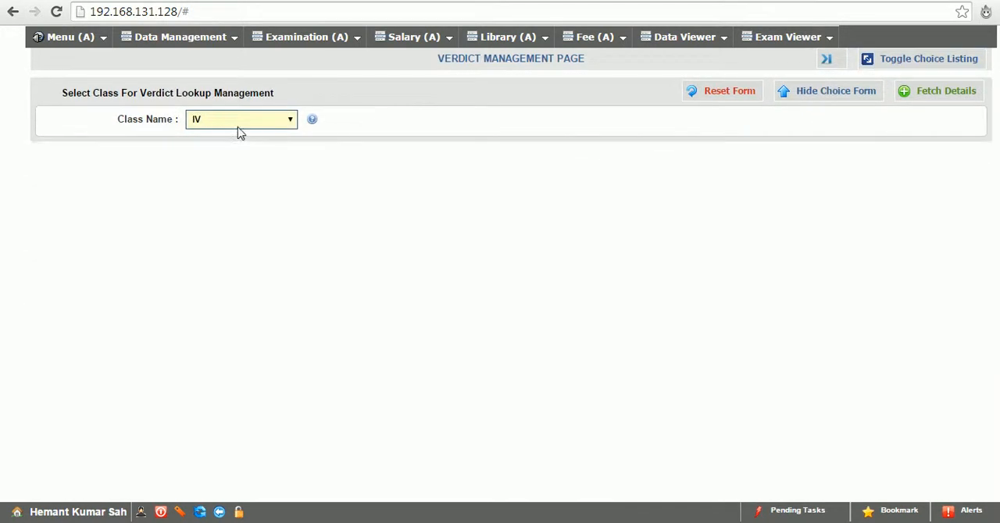
left_click(238, 121)
left_click(199, 284)
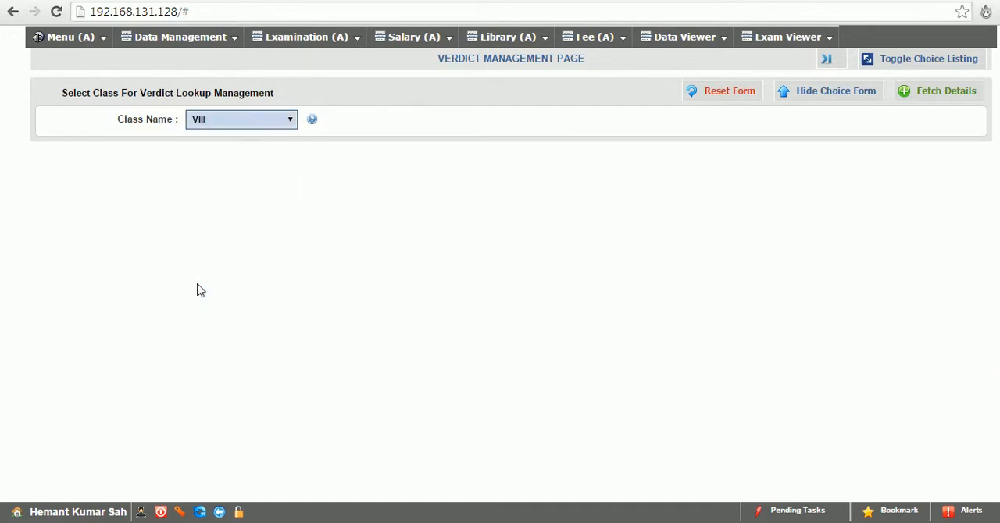
left_click(953, 98)
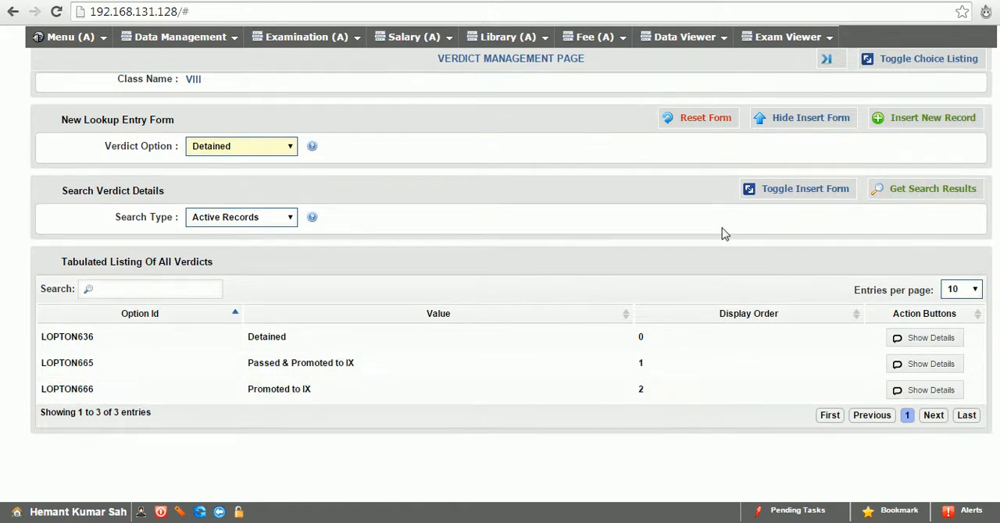
left_click(265, 154)
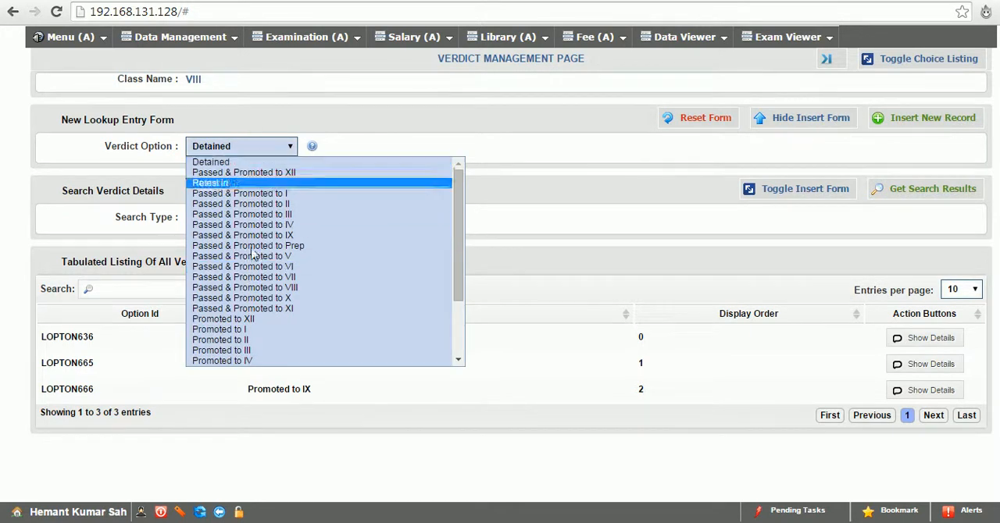
left_click(646, 151)
Open the Verdict Lookup management page to view the verdict records
mouse_move(319, 38)
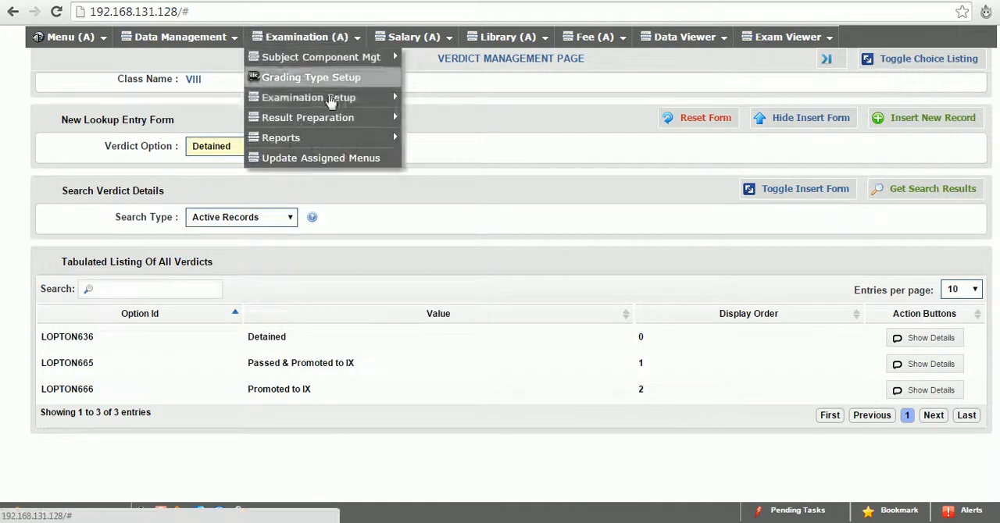
mouse_move(344, 98)
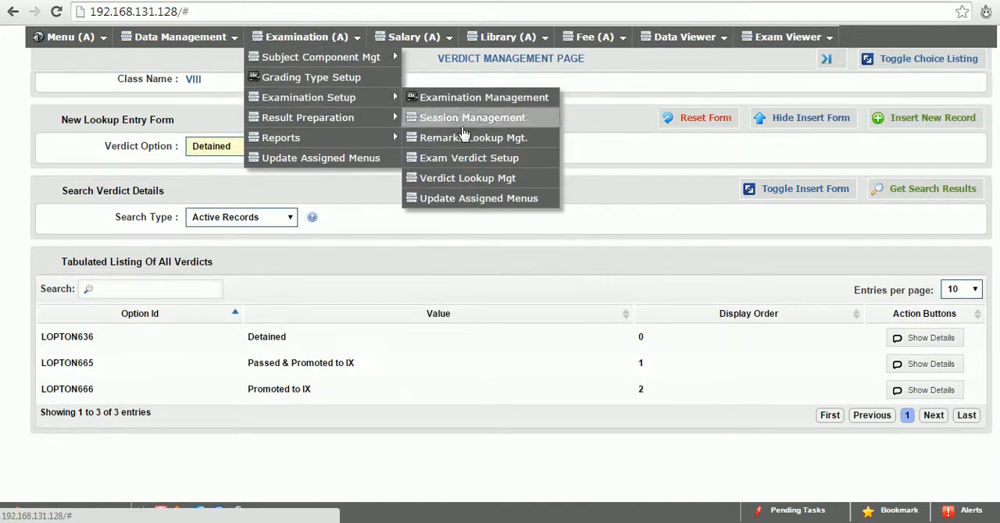
left_click(492, 179)
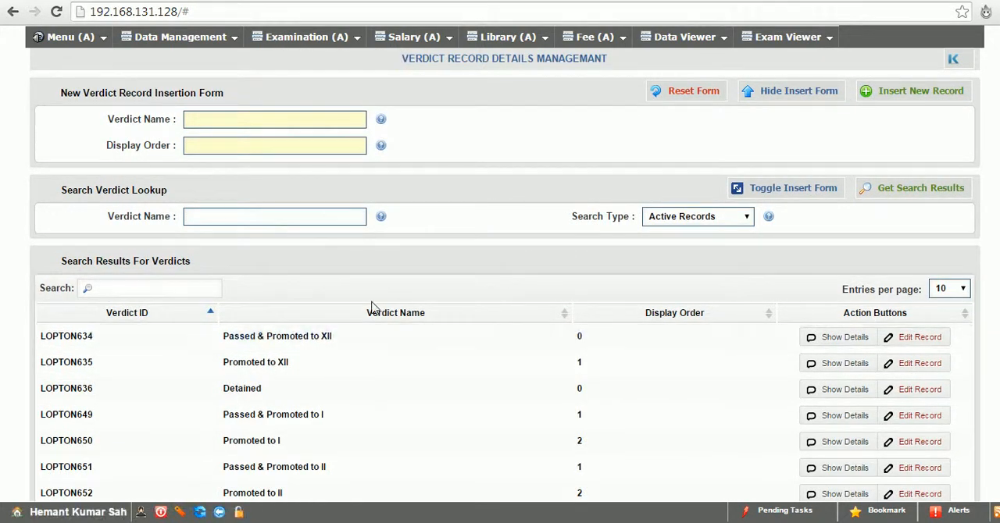
Insert a new verdict record named "failed" with display order 0
left_click(225, 122)
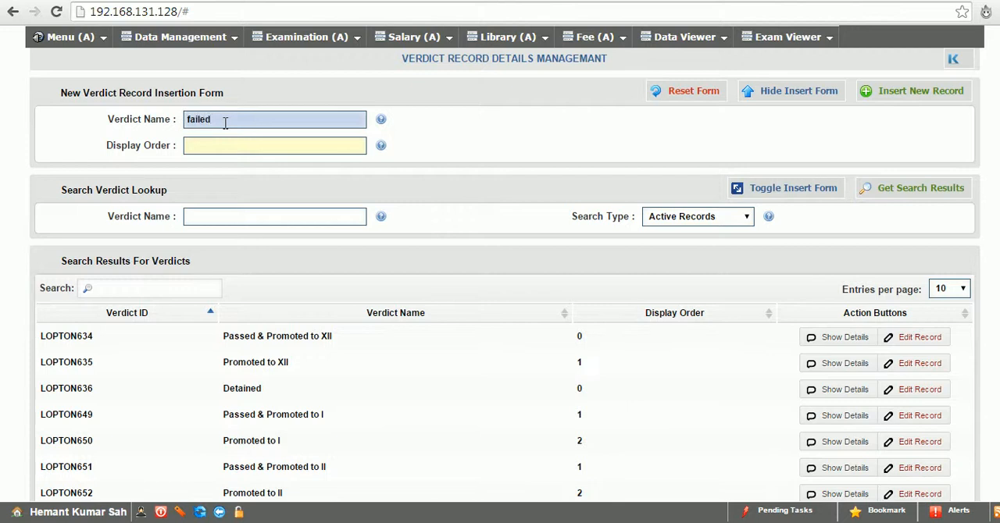
left_click(250, 140)
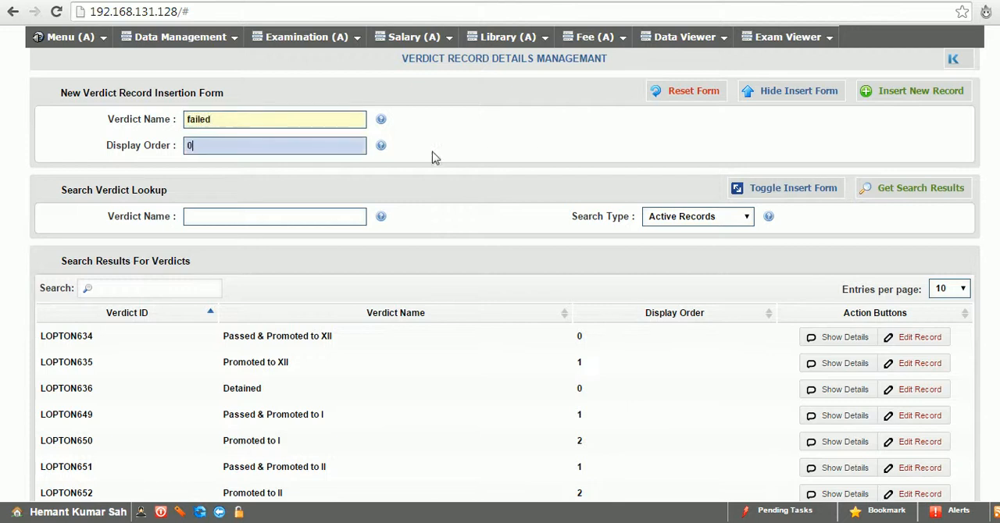
left_click(891, 91)
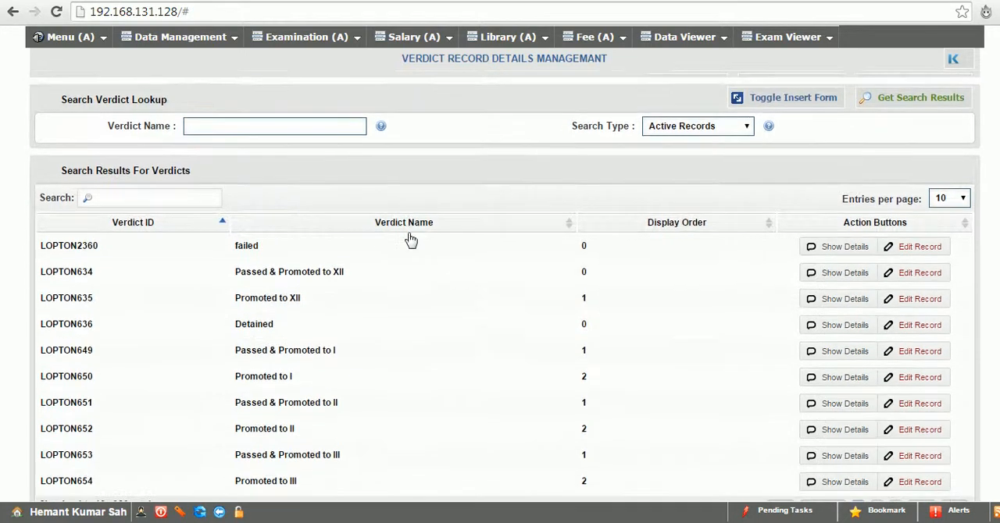
Open the Exam Verdict Setup, fetch the details for class VI, and view the verdict options available for a new entry
mouse_move(278, 38)
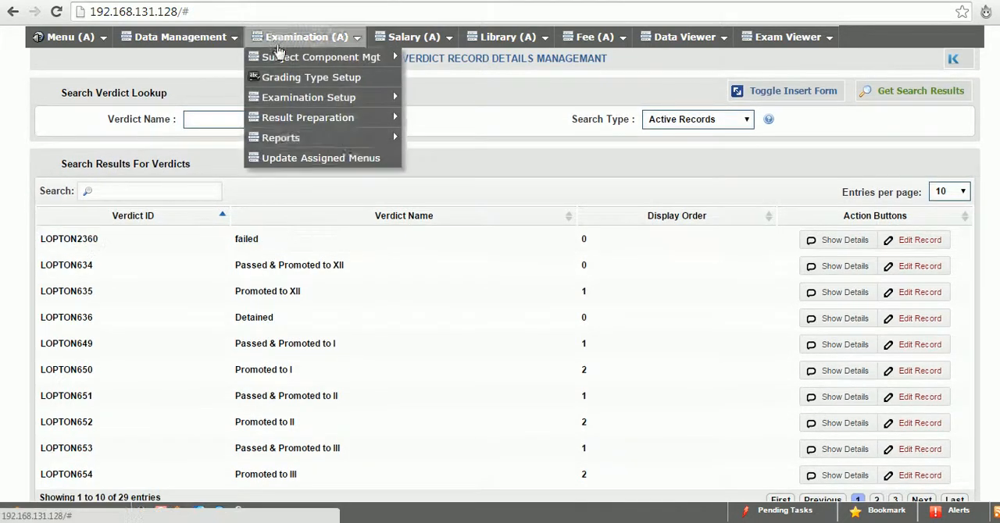
mouse_move(387, 99)
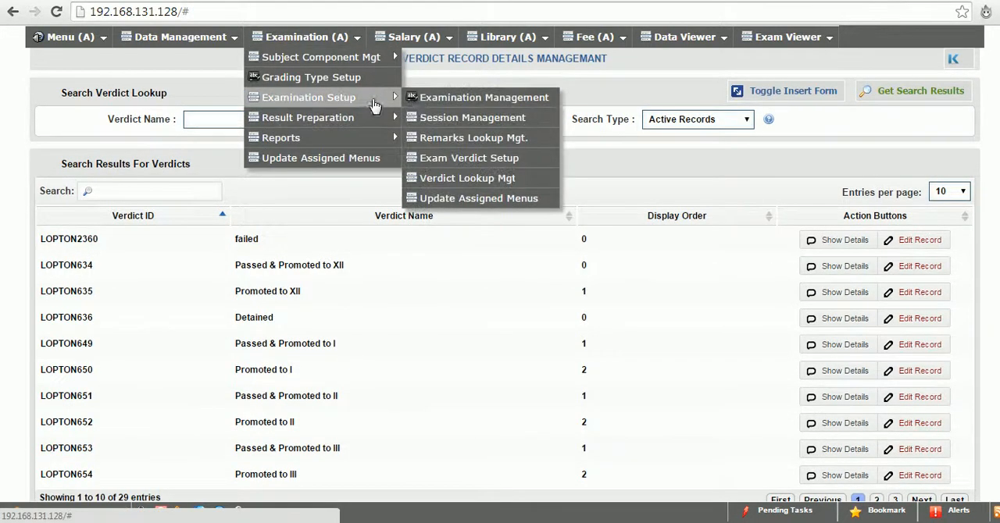
left_click(468, 159)
left_click(202, 123)
left_click(205, 250)
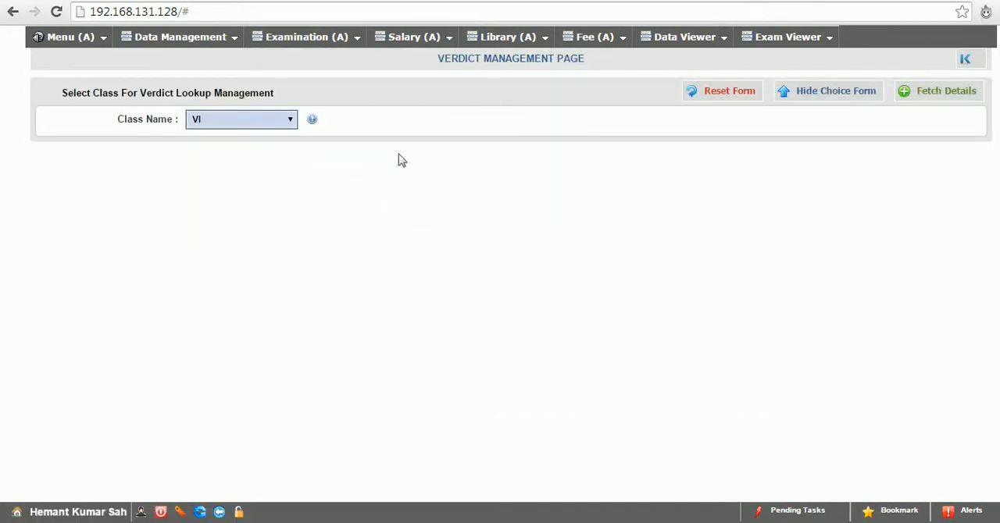
left_click(908, 97)
left_click(224, 148)
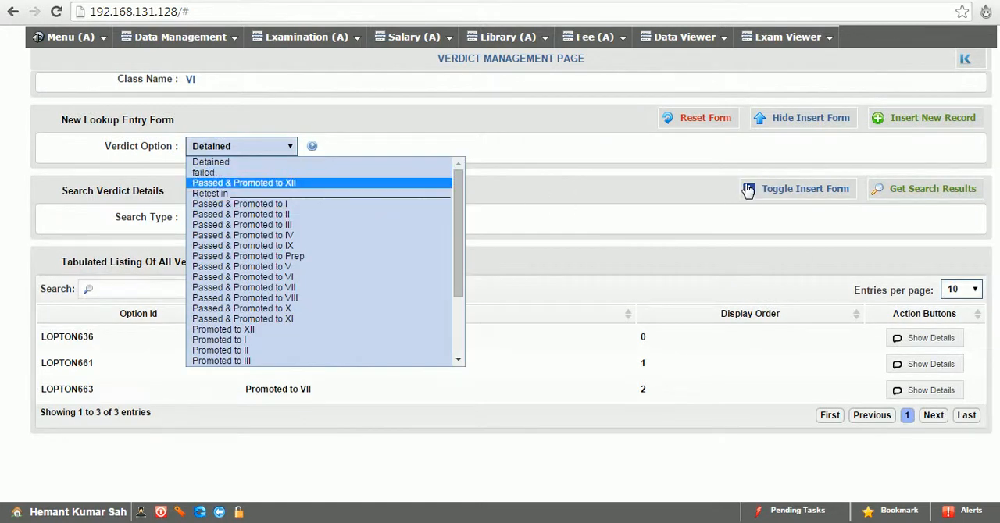
Open Examination Management and enter a new examination named "Semester Exam" with the description "this is the semsester exanm"
mouse_move(260, 39)
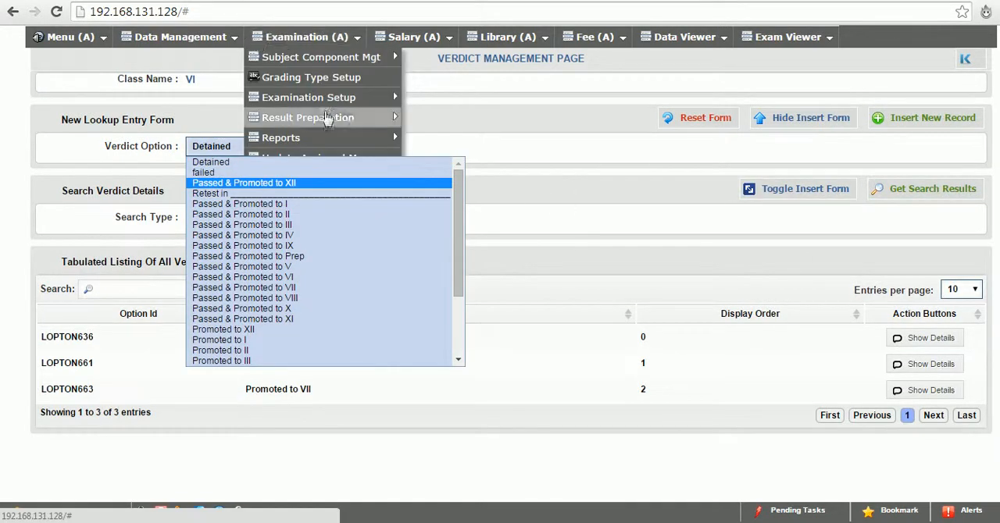
mouse_move(362, 106)
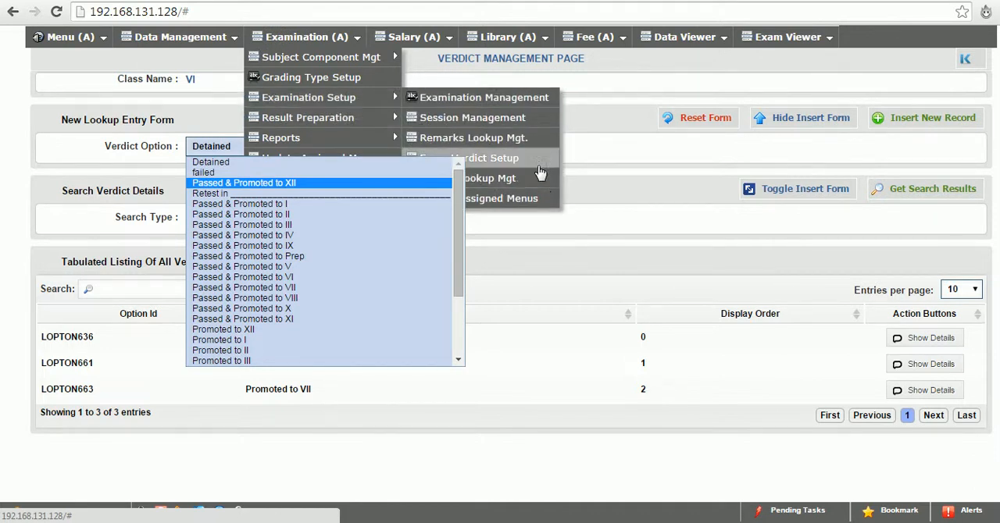
left_click(469, 102)
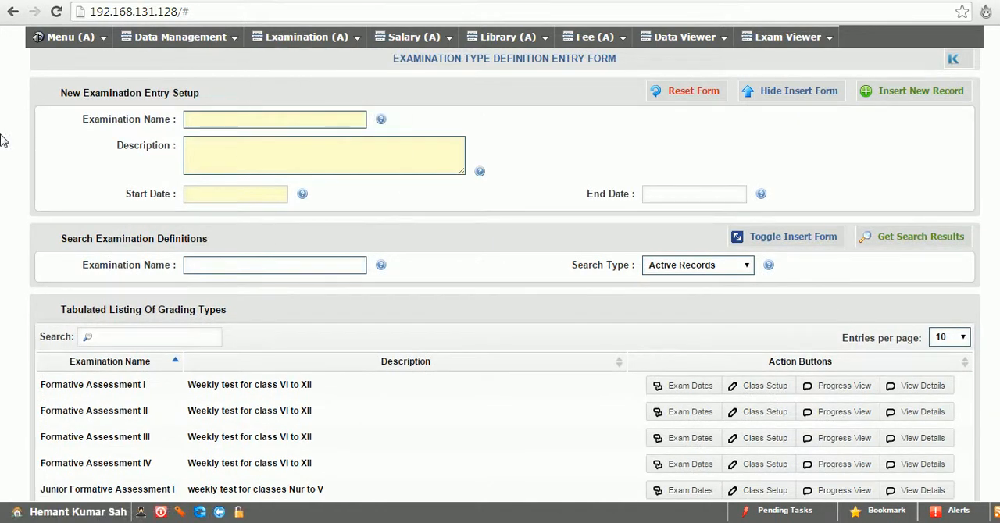
left_click(248, 121)
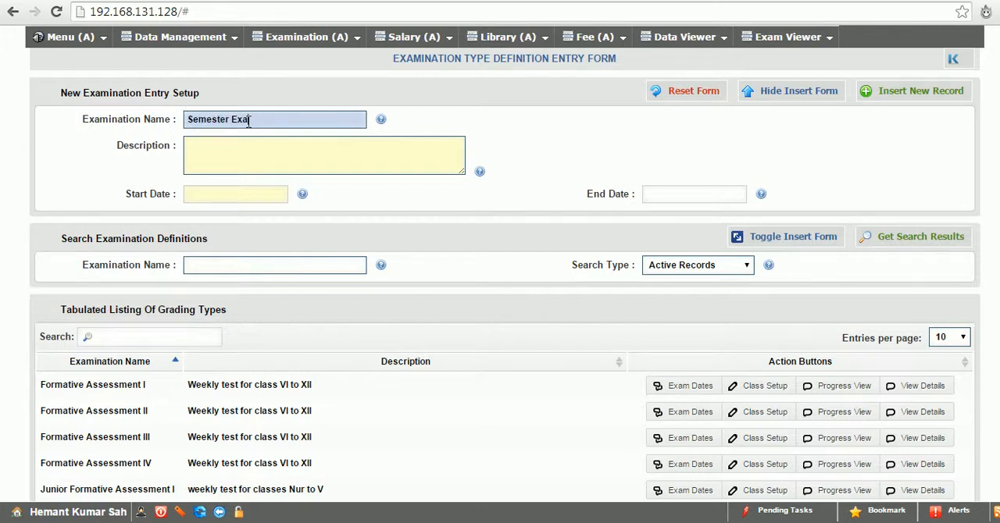
left_click(254, 147)
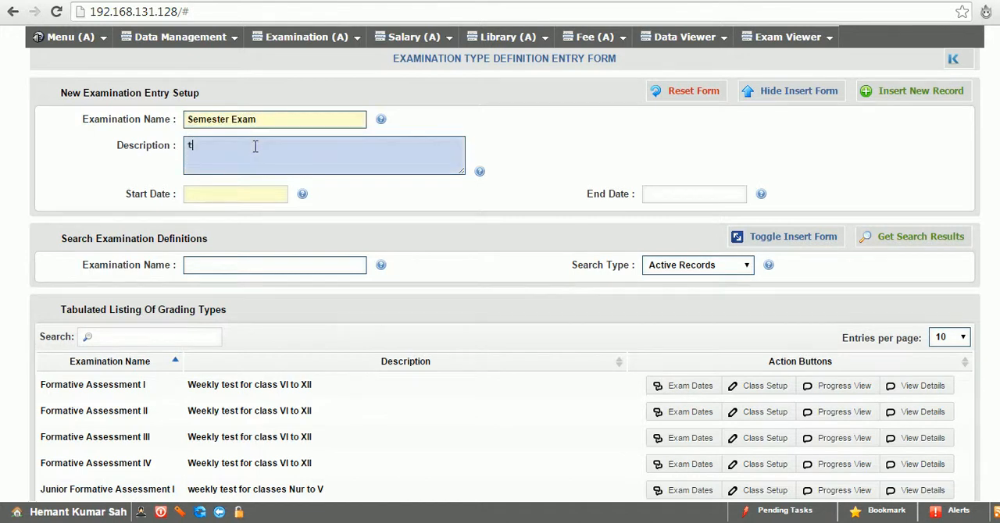
type("this is the semsester exanm")
Set the exam's start date to 2015-01-11 and end date to 18 January 2015, and insert the record
left_click(221, 198)
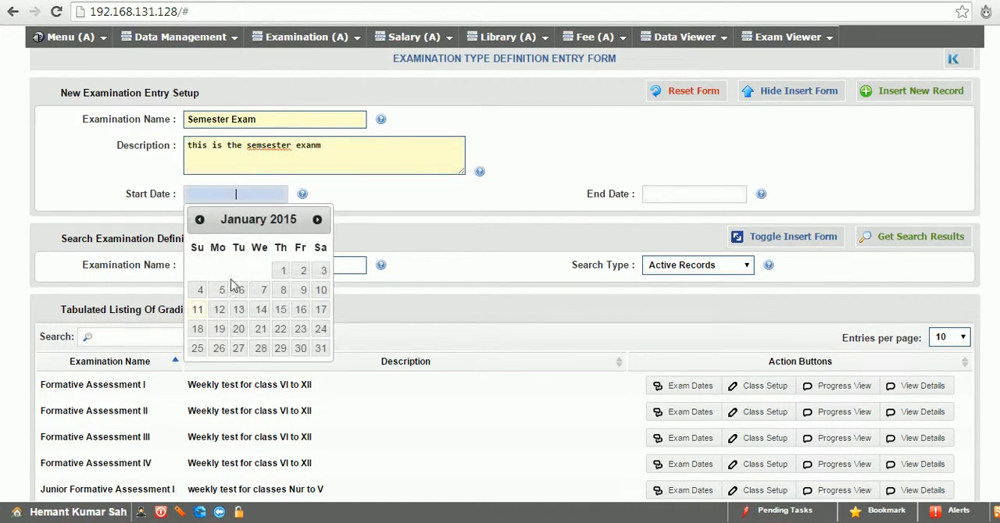
left_click(196, 311)
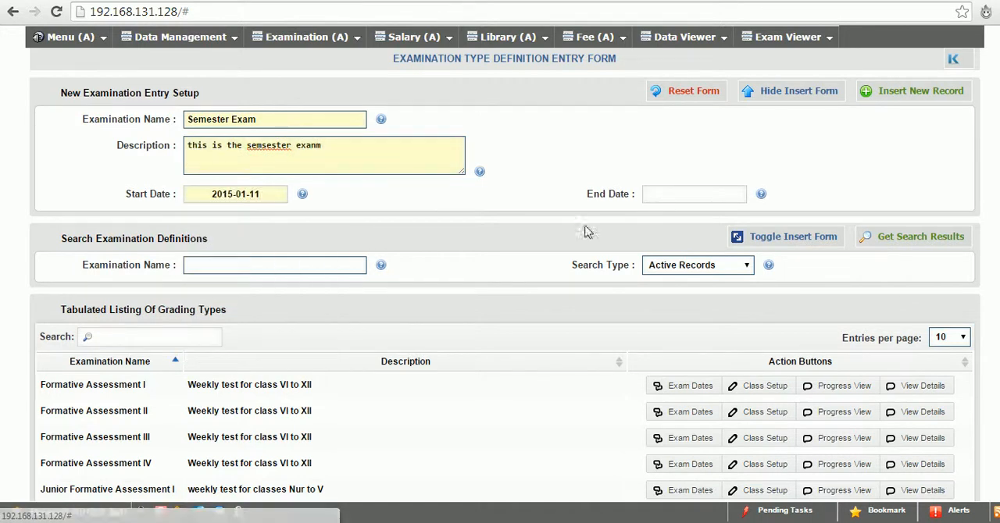
left_click(664, 194)
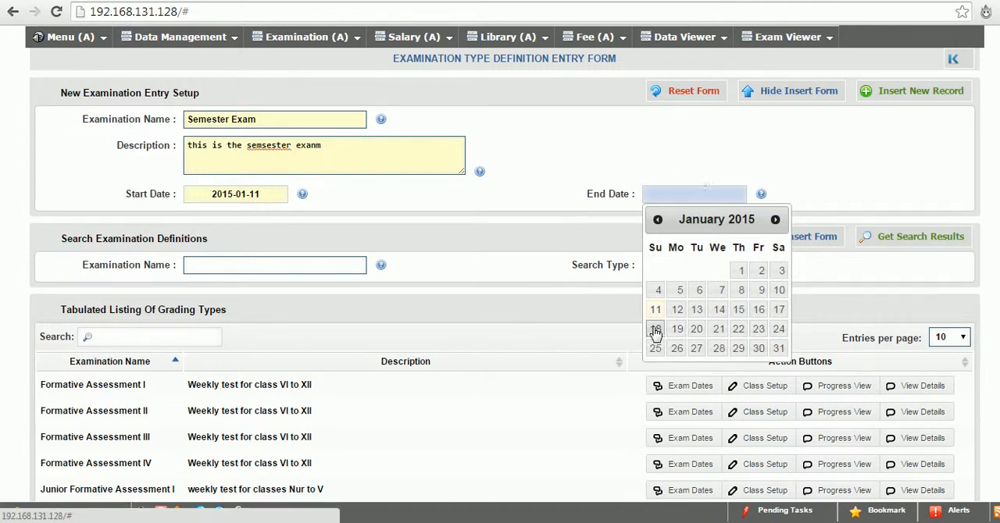
left_click(655, 329)
left_click(876, 92)
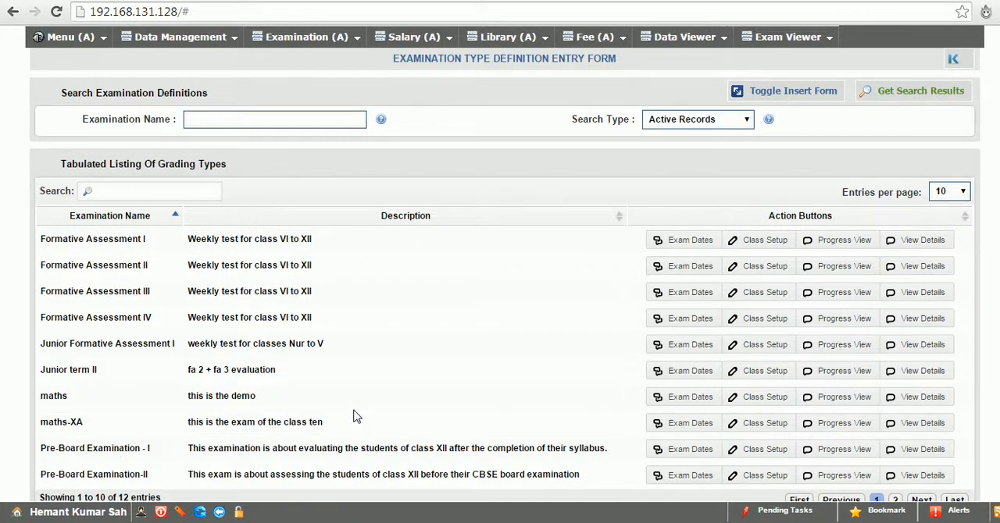
Sort the exams by name in descending order, open the class setup of Semester Exam, and assign class XI A
left_click(97, 222)
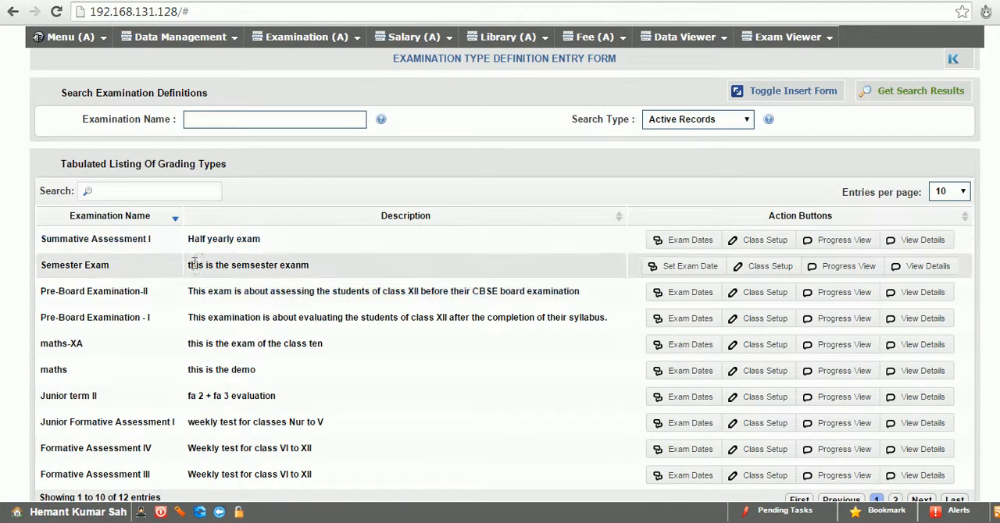
left_click(767, 268)
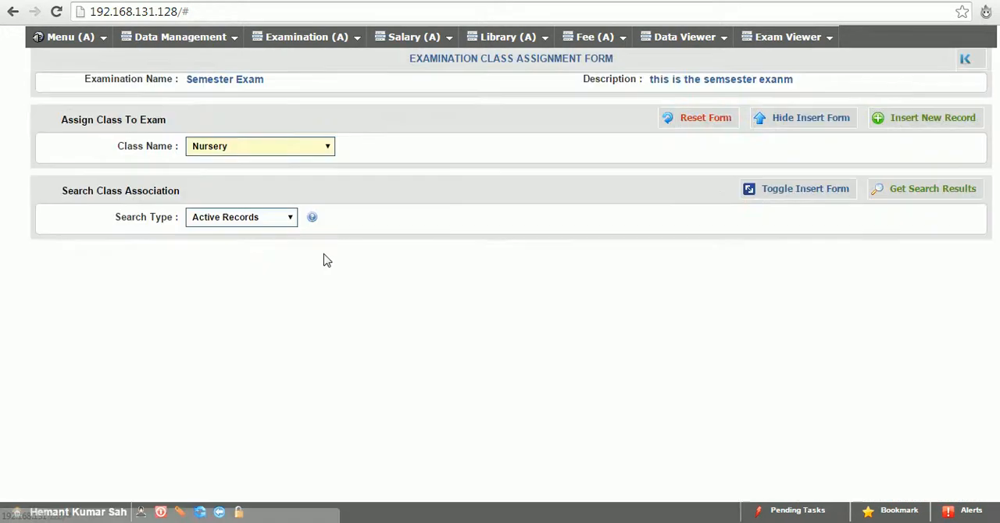
left_click(241, 148)
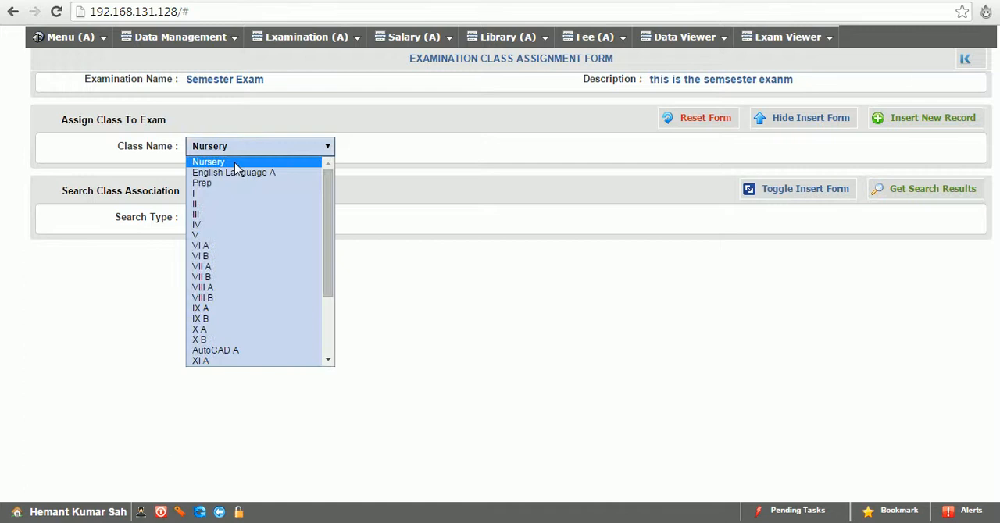
left_click(205, 361)
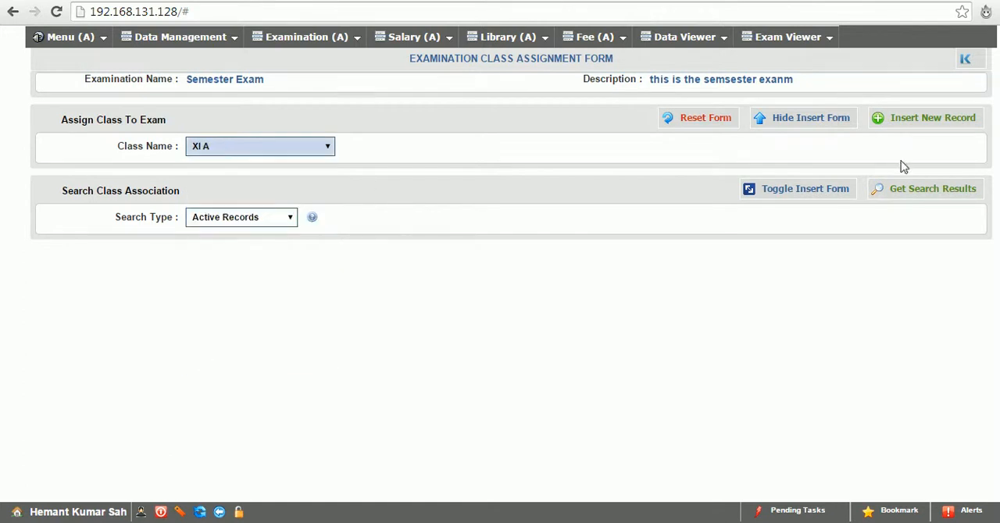
left_click(904, 119)
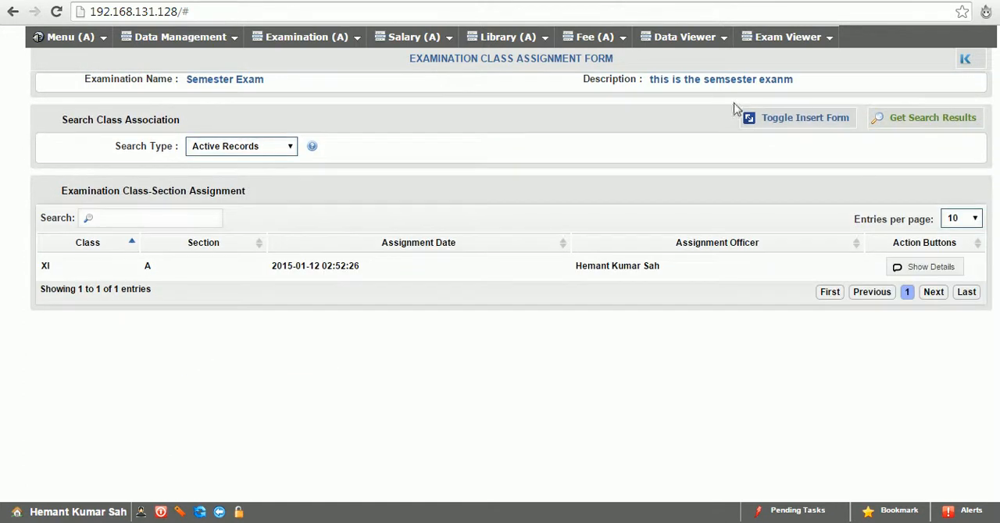
Show the class assignment form again and assign class X A to the Semester Exam
left_click(798, 122)
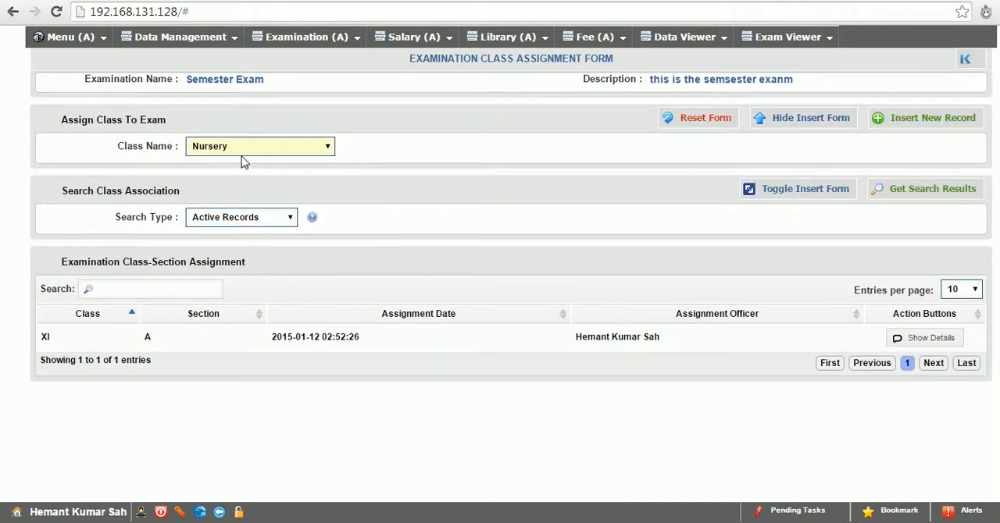
left_click(243, 153)
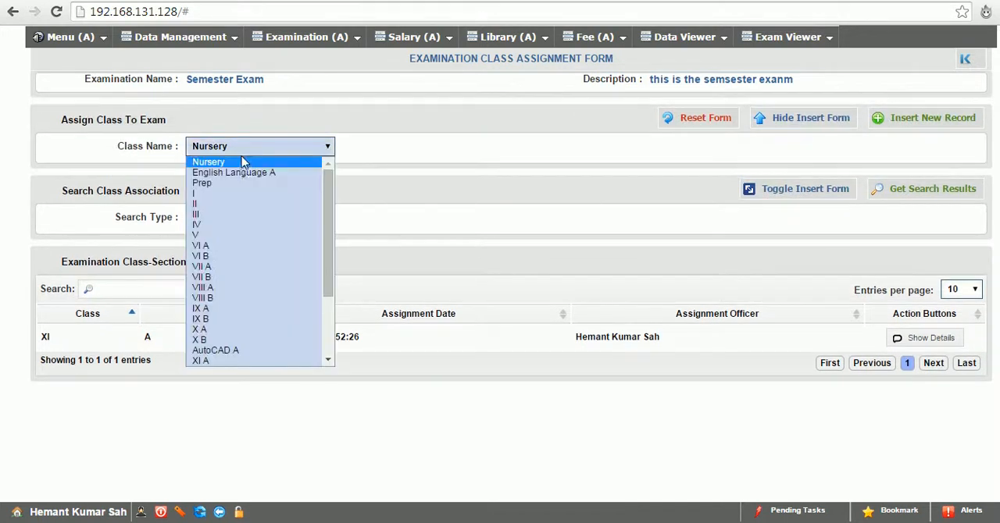
left_click(200, 330)
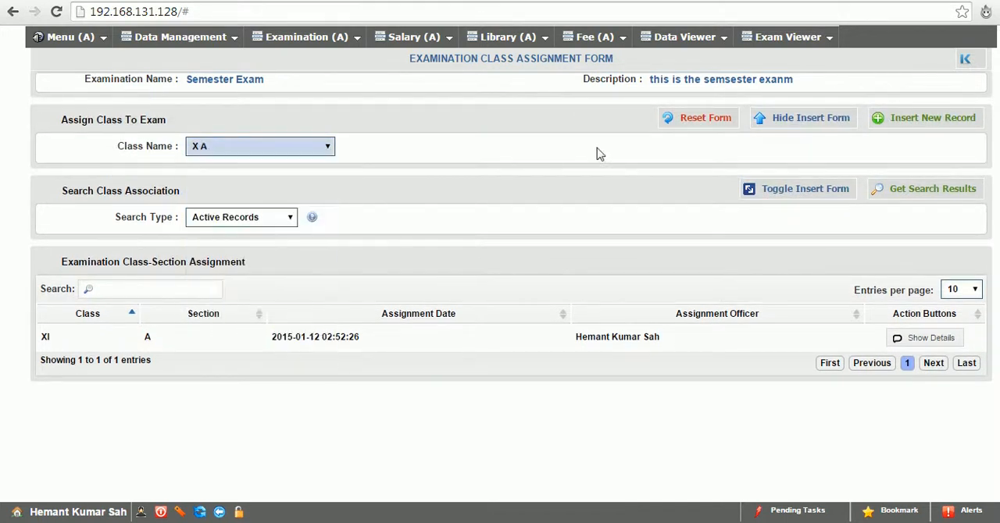
left_click(898, 122)
Reopen the assignment form and assign class X B to the Semester Exam
left_click(777, 119)
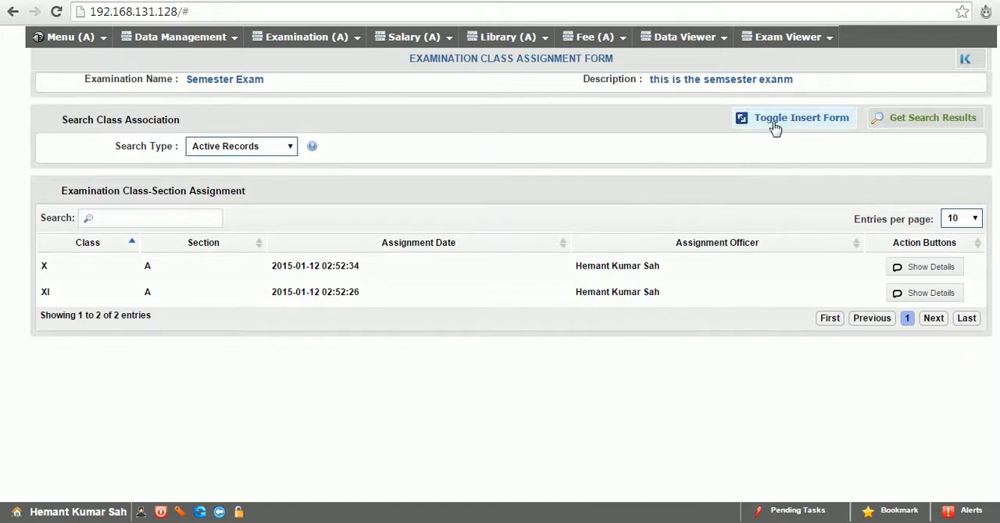
left_click(776, 125)
left_click(219, 149)
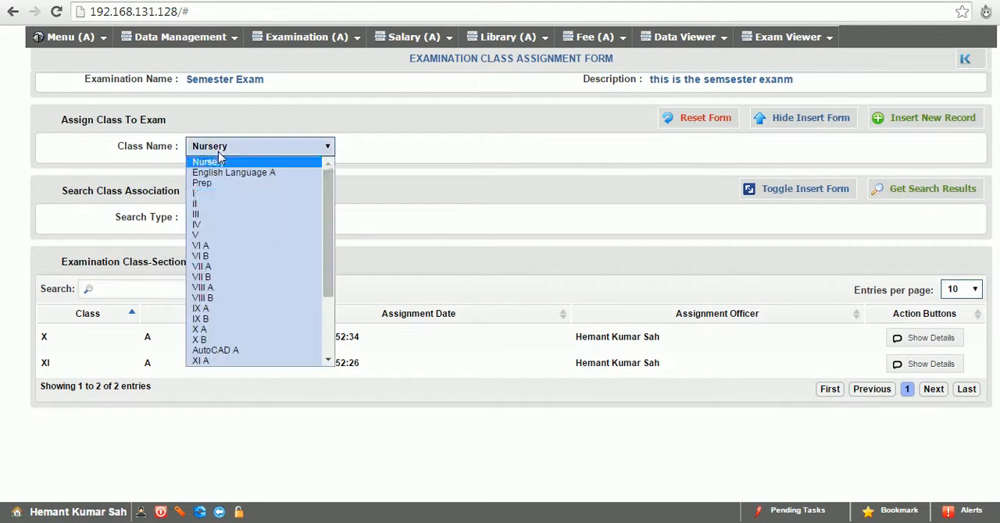
left_click(202, 339)
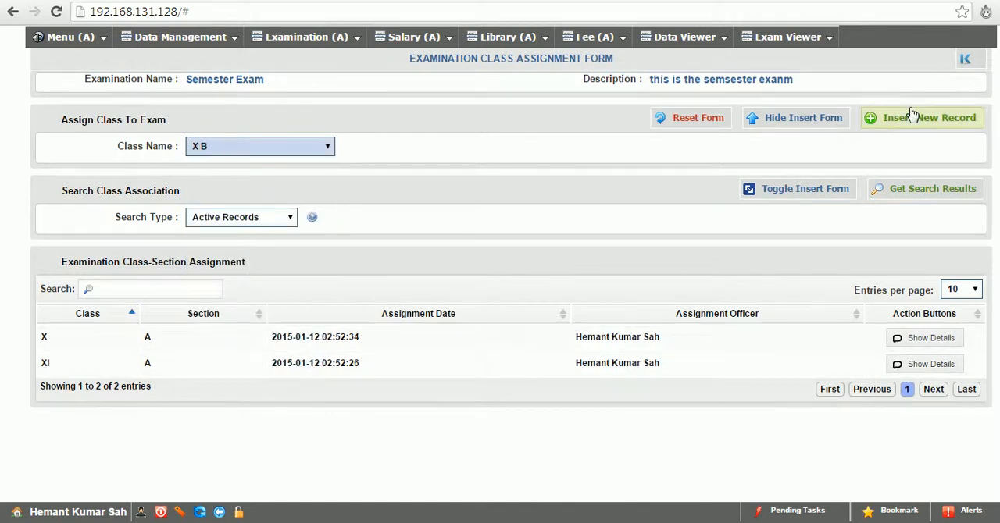
left_click(912, 117)
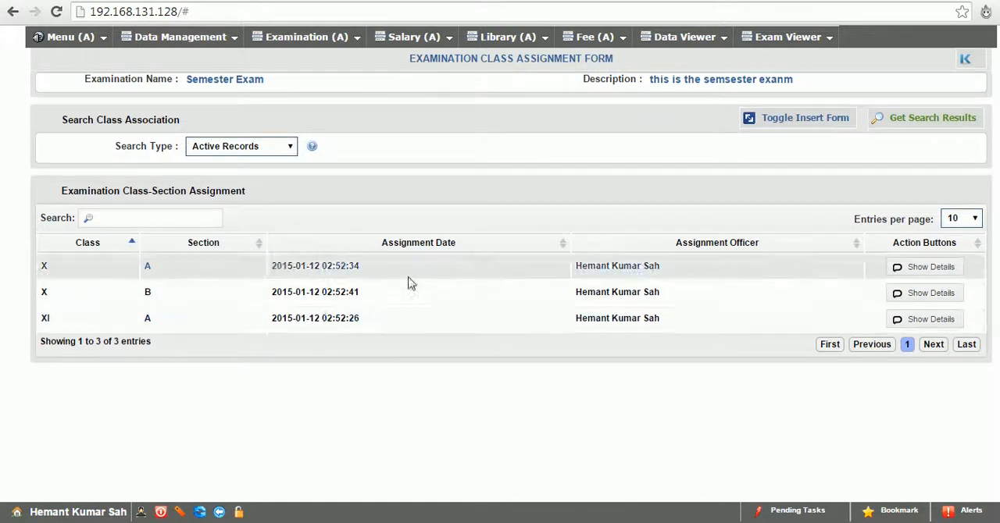
Return to the examination list, sort it by name in descending order, and open the Semester Exam's date entry form for class X A
left_click(221, 511)
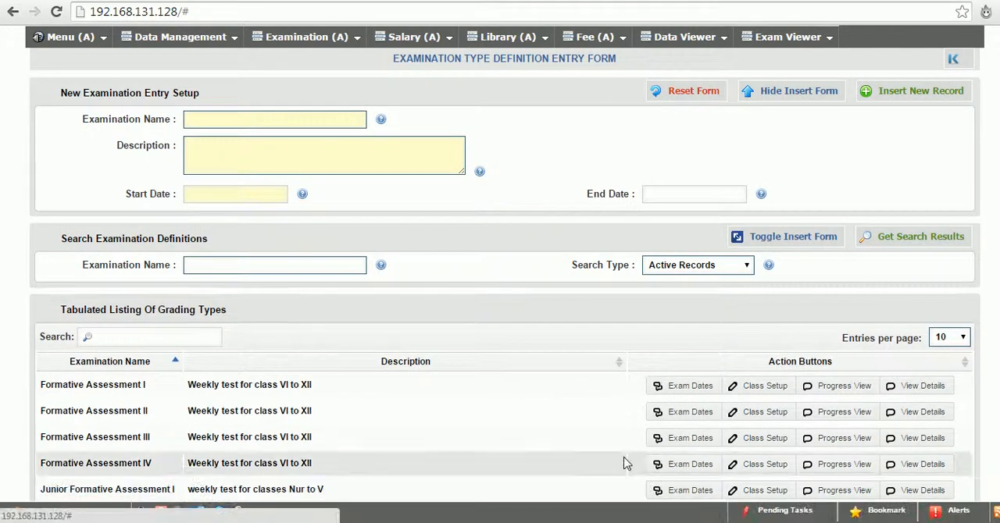
left_click(114, 364)
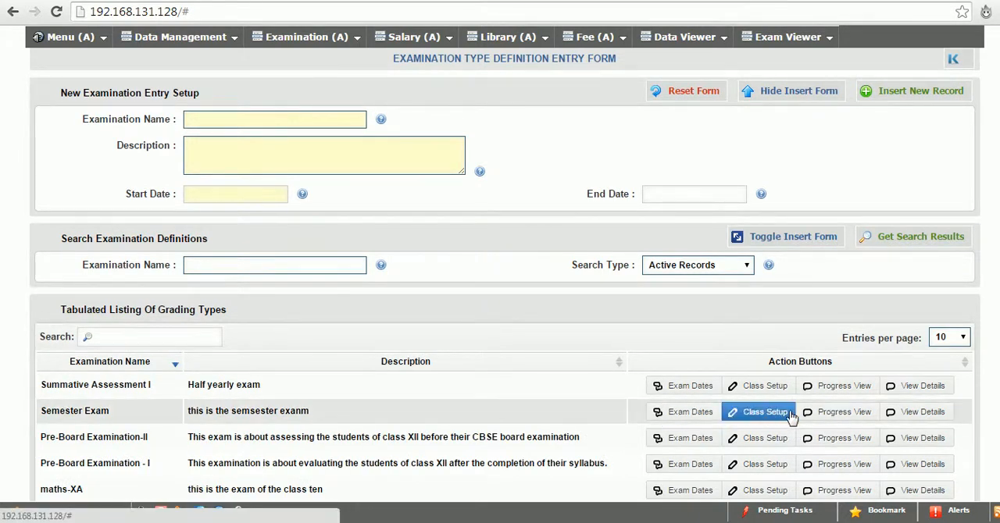
left_click(690, 416)
left_click(521, 282)
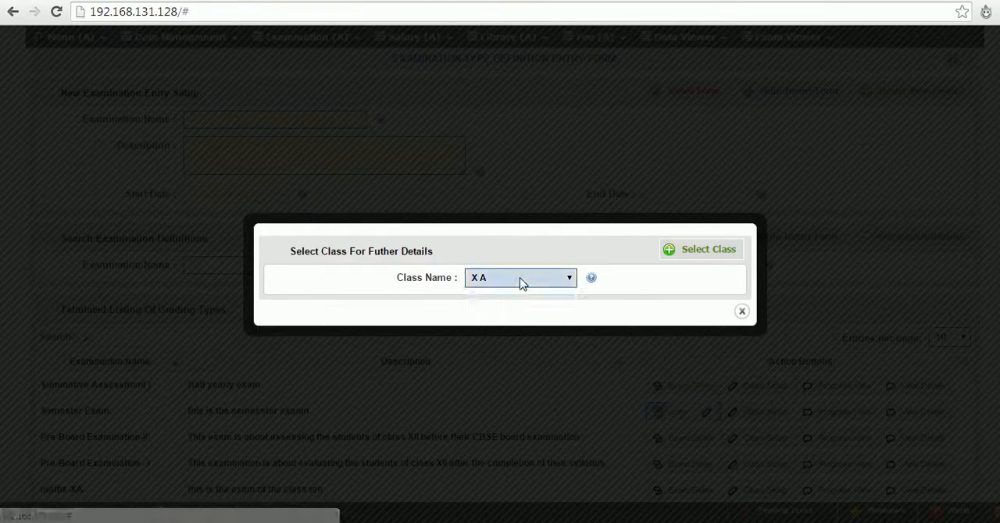
left_click(522, 283)
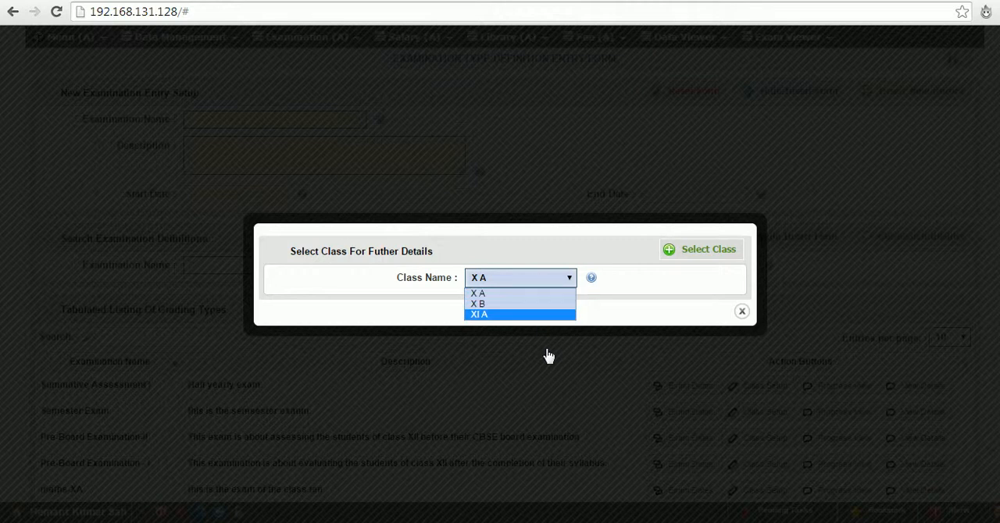
left_click(525, 294)
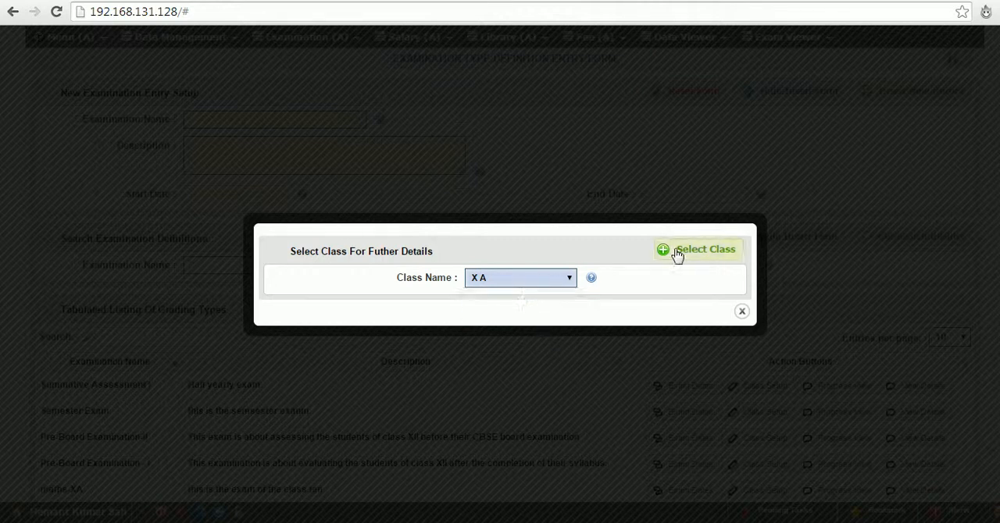
left_click(676, 254)
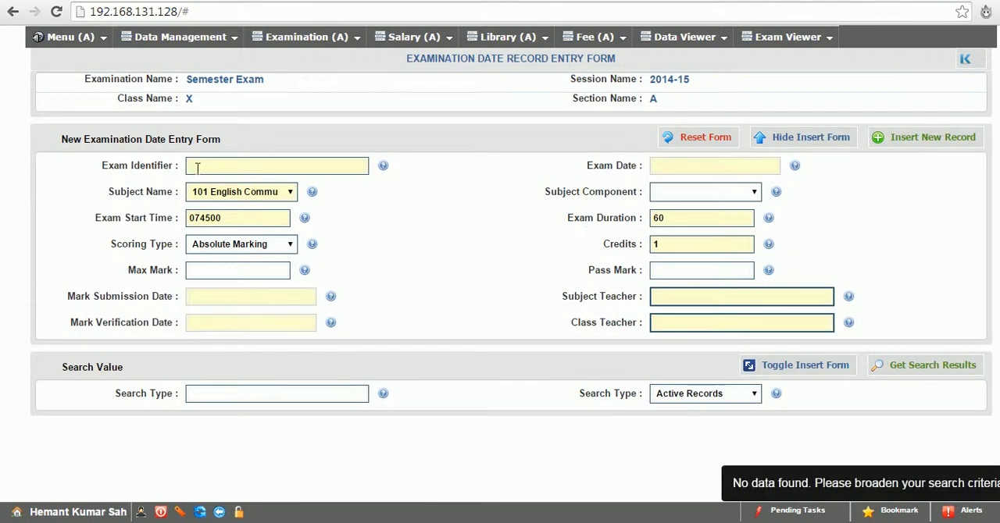
Name the exam entry English and keep 101 English Communicative as its subject
left_click(290, 195)
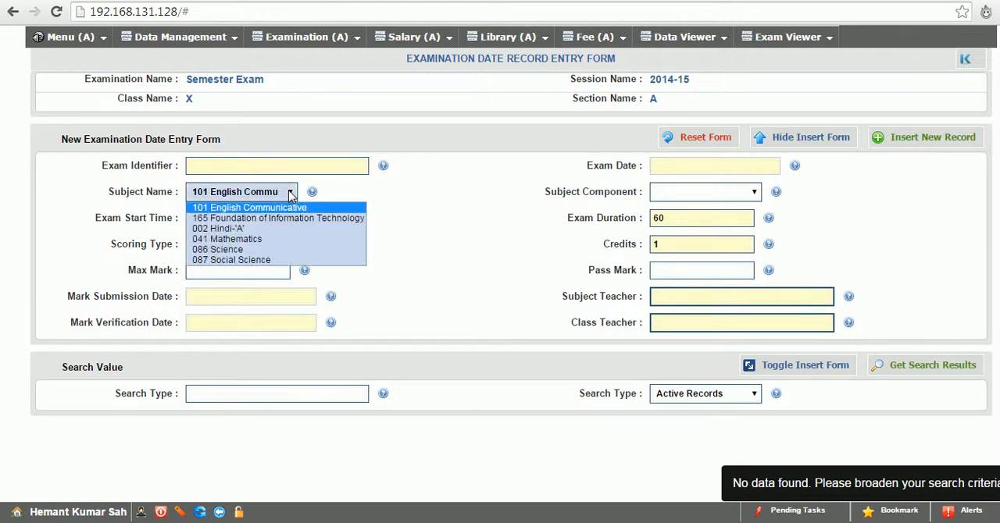
left_click(234, 193)
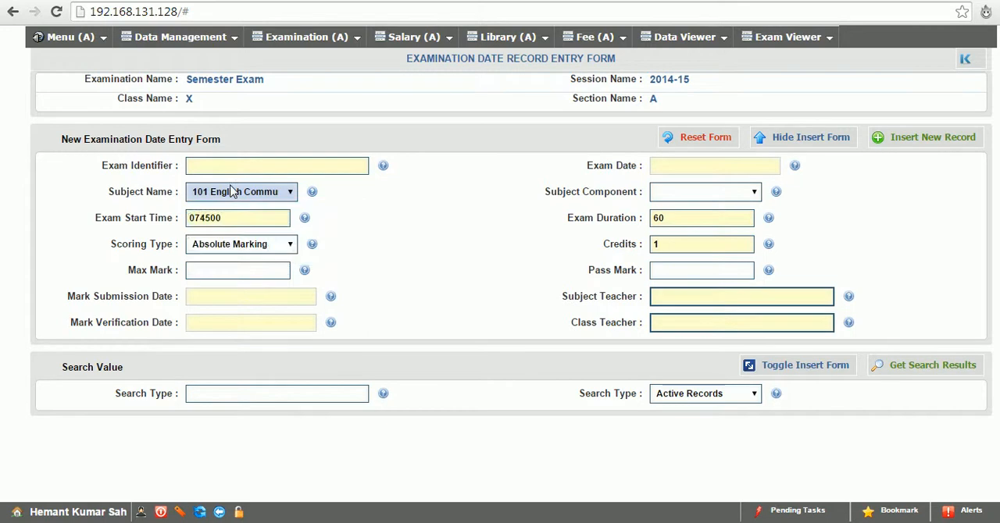
left_click(230, 170)
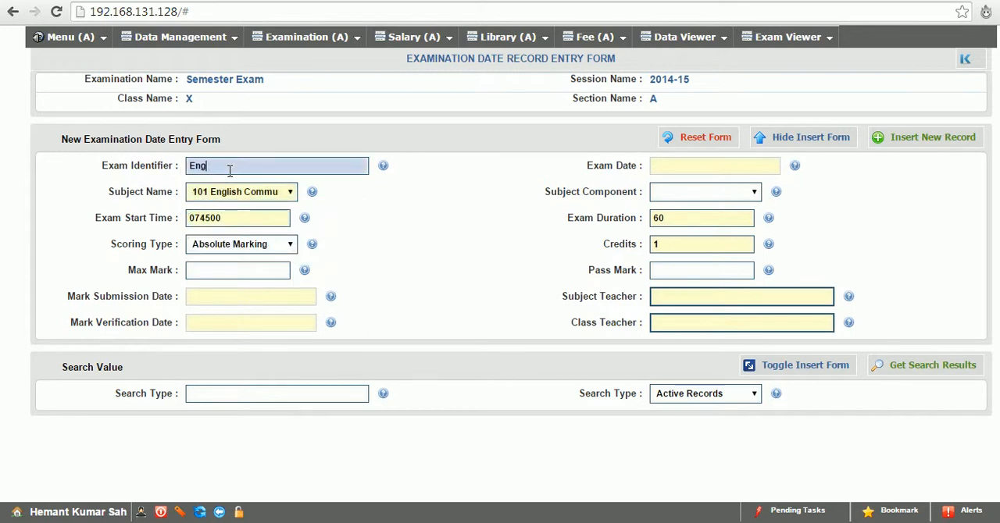
left_click(268, 195)
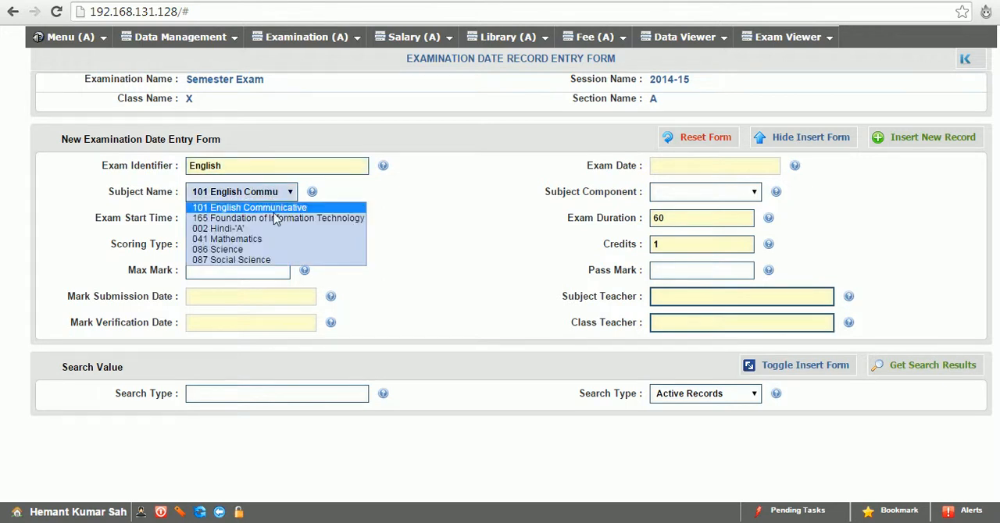
left_click(273, 209)
left_click(271, 215)
Set the English exam's date to 2015-01-12 and its start time to 1200
left_click_drag(271, 215, 63, 221)
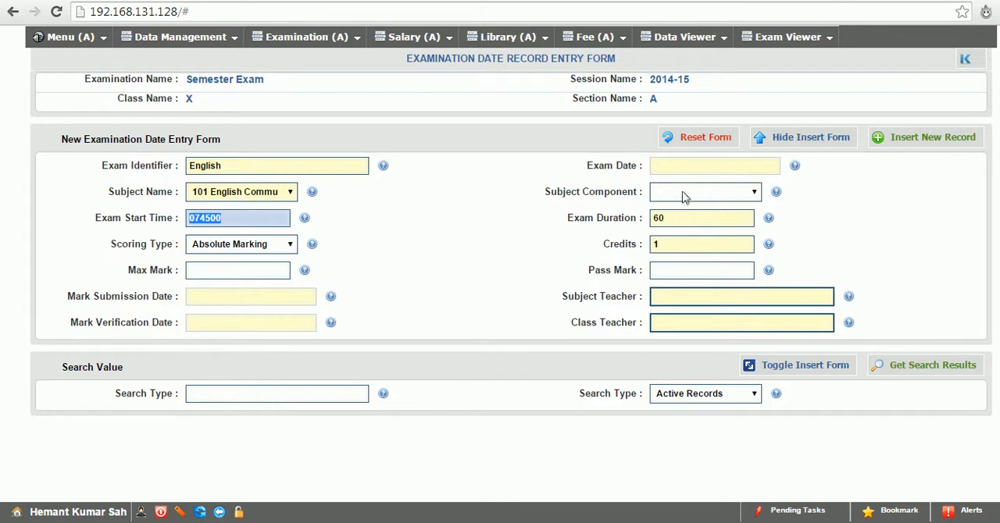
left_click(683, 167)
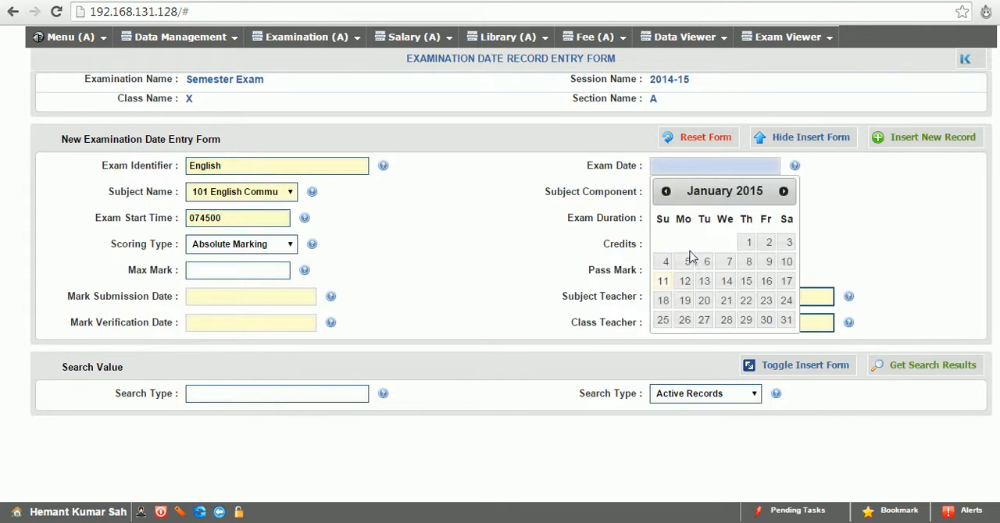
left_click(685, 282)
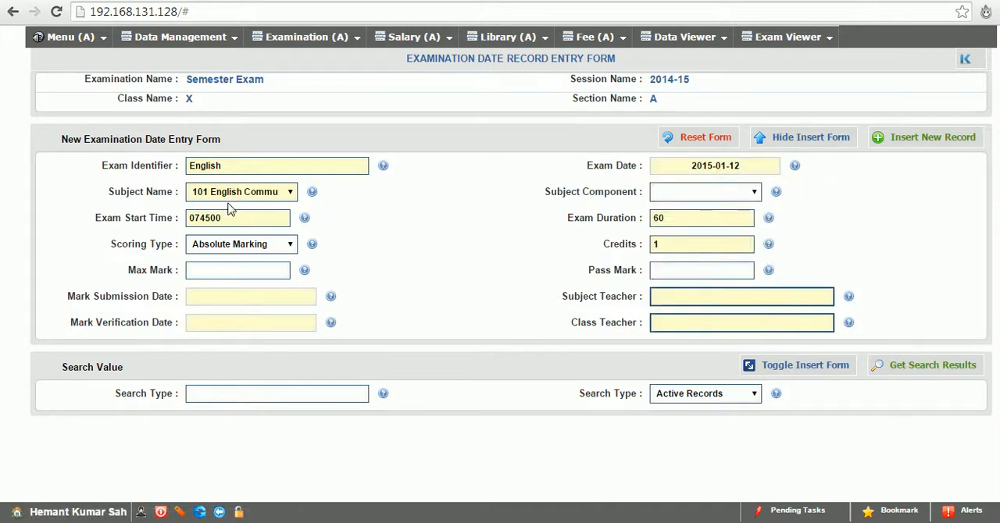
left_click_drag(229, 219, 34, 191)
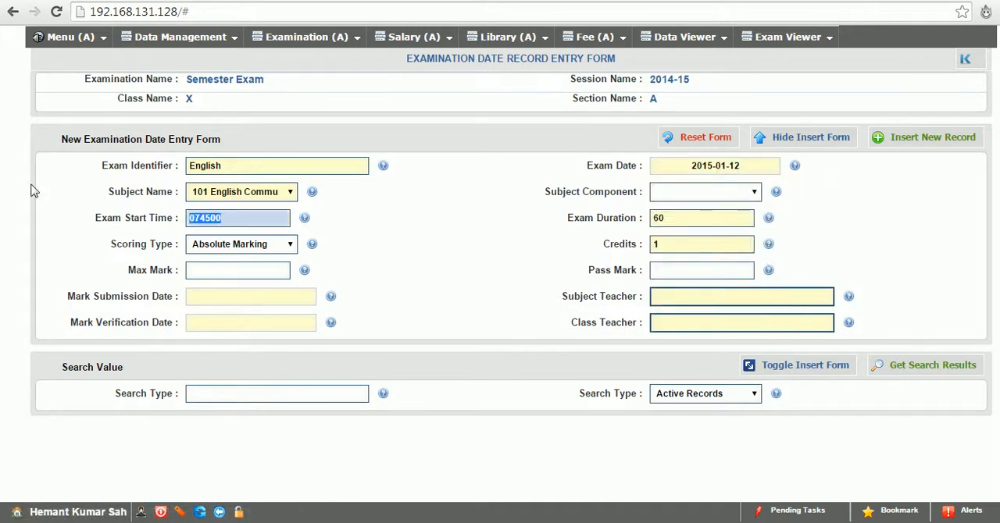
type("1200")
Keep Absolute Marking as the English exam's scoring type, with a max mark of 100 and a pass mark of 40
left_click(246, 244)
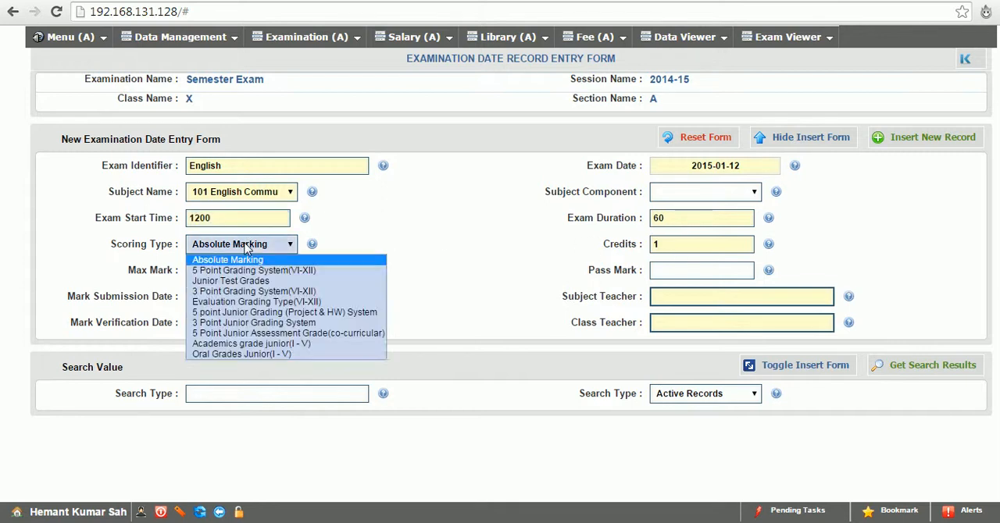
left_click(247, 247)
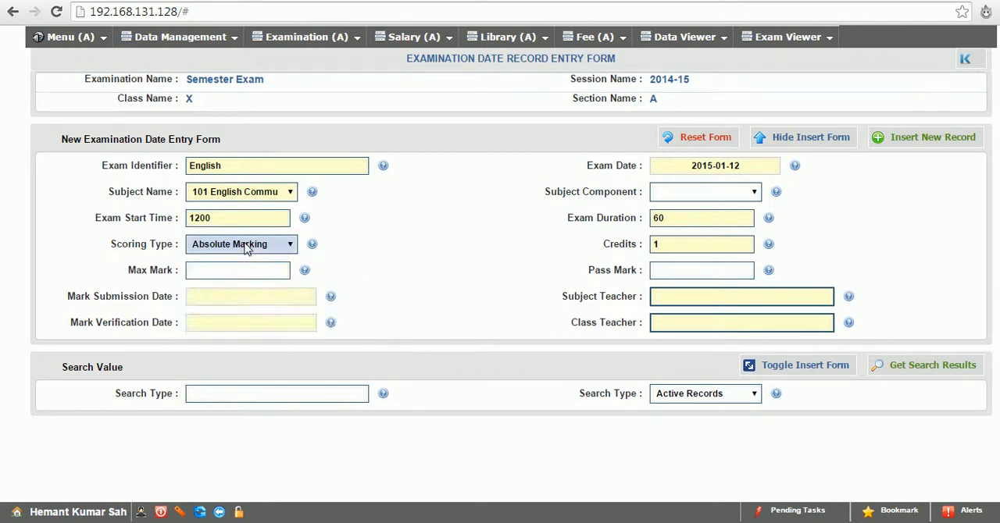
left_click(257, 271)
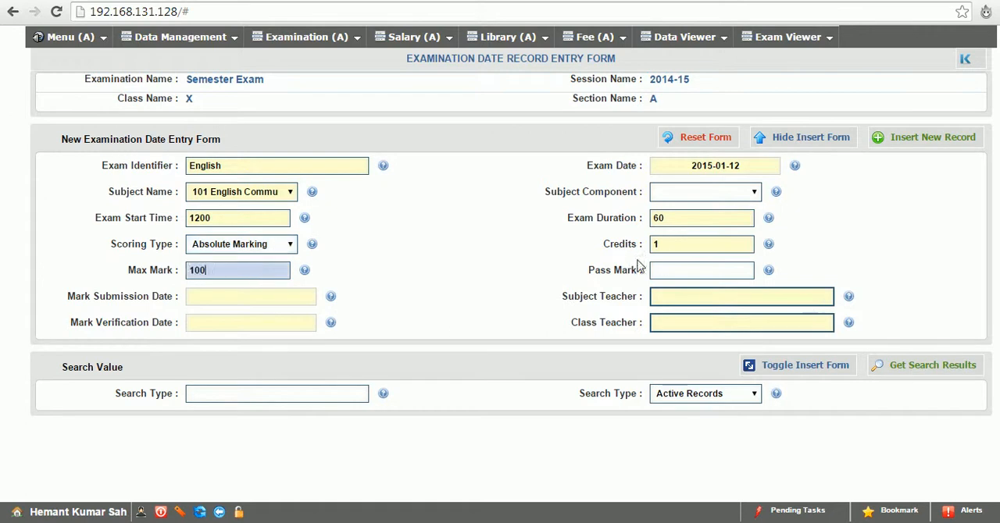
left_click(668, 266)
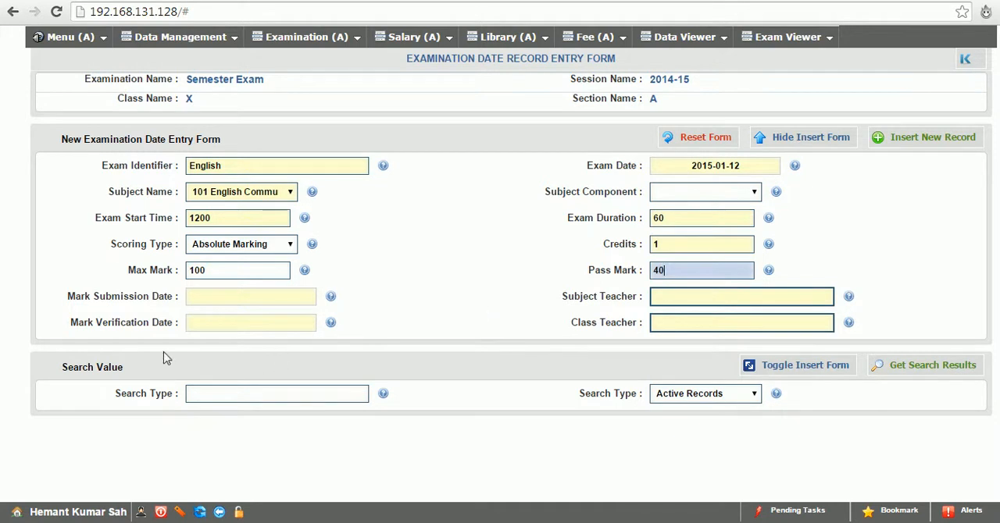
Set the English exam's mark submission date to 2015-01-12 and assign teacher T-002 as the subject teacher
left_click(229, 296)
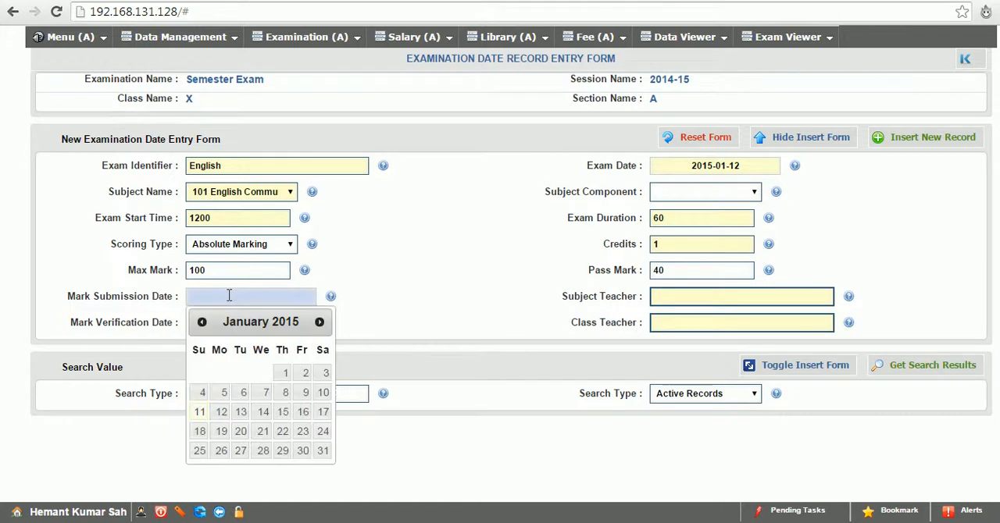
left_click(221, 414)
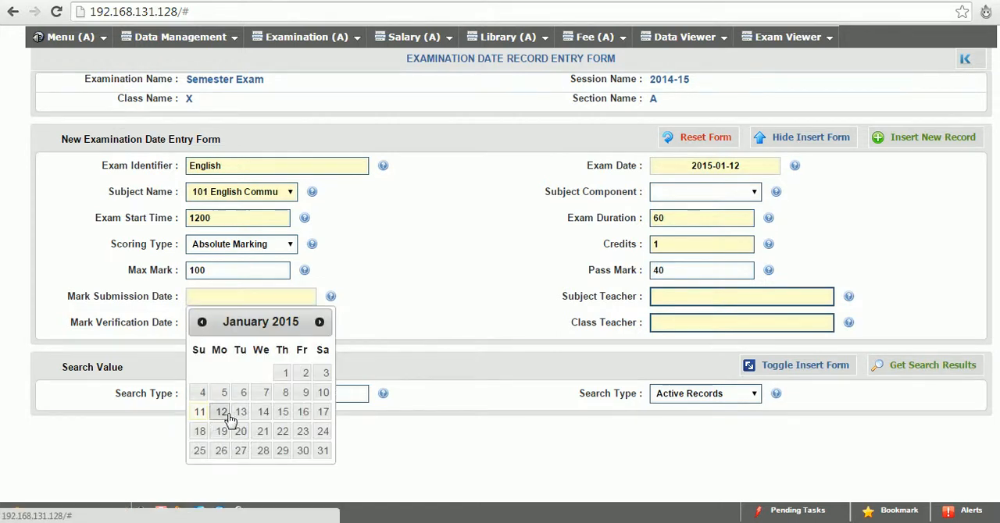
left_click(735, 297)
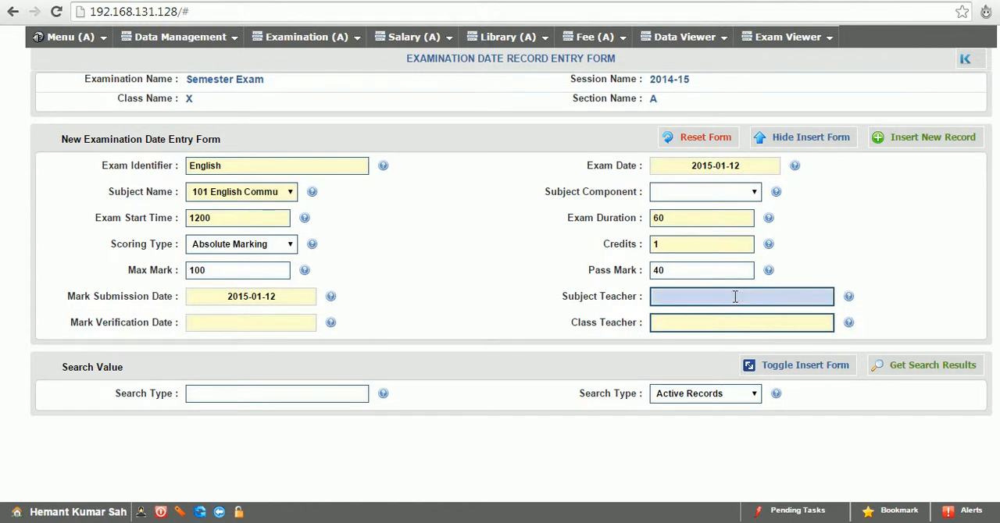
type("aij")
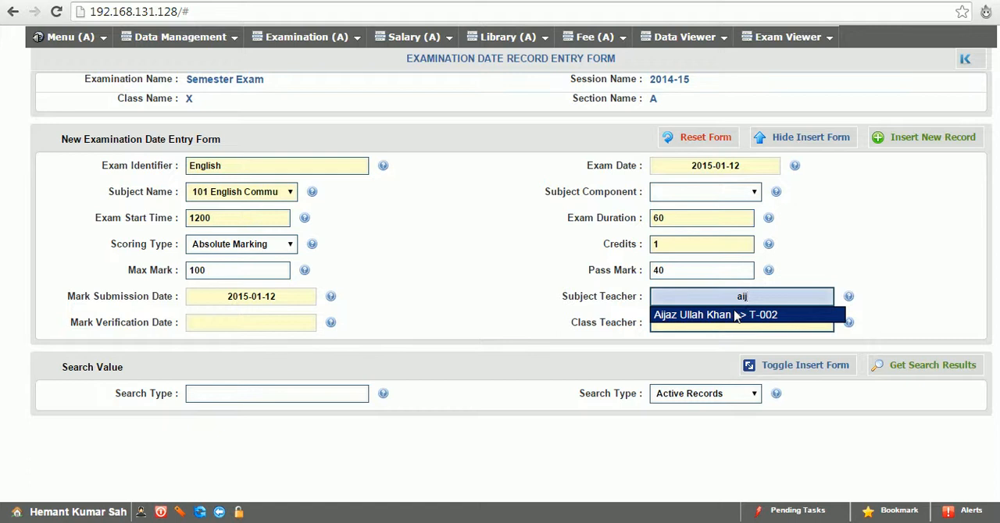
left_click(735, 314)
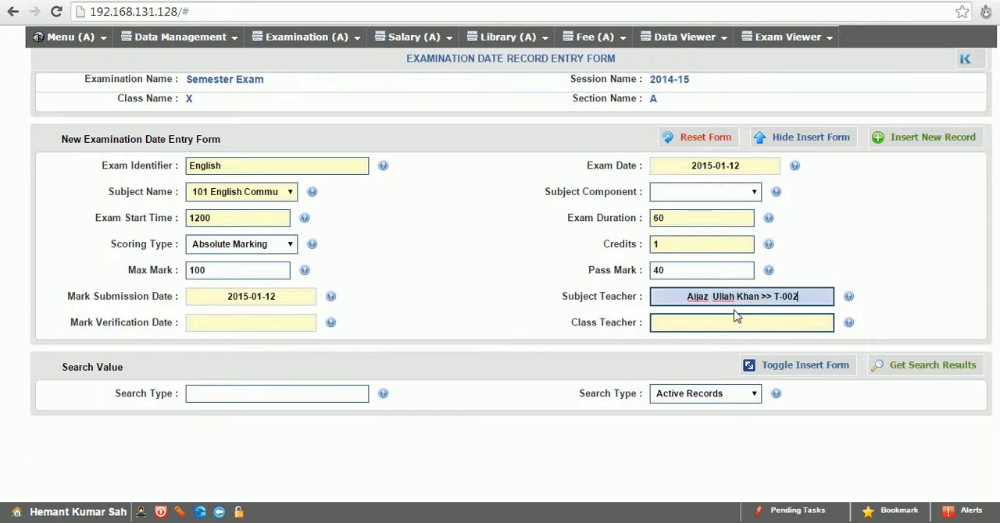
Complete the English exam with mark verification date 2015-01-12 and class teacher T-003, and insert the record
left_click(204, 324)
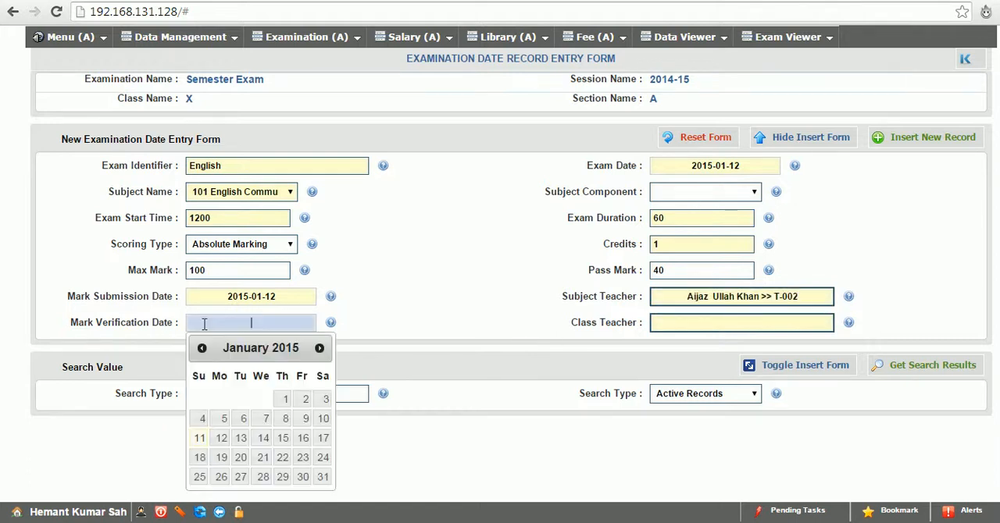
left_click(226, 438)
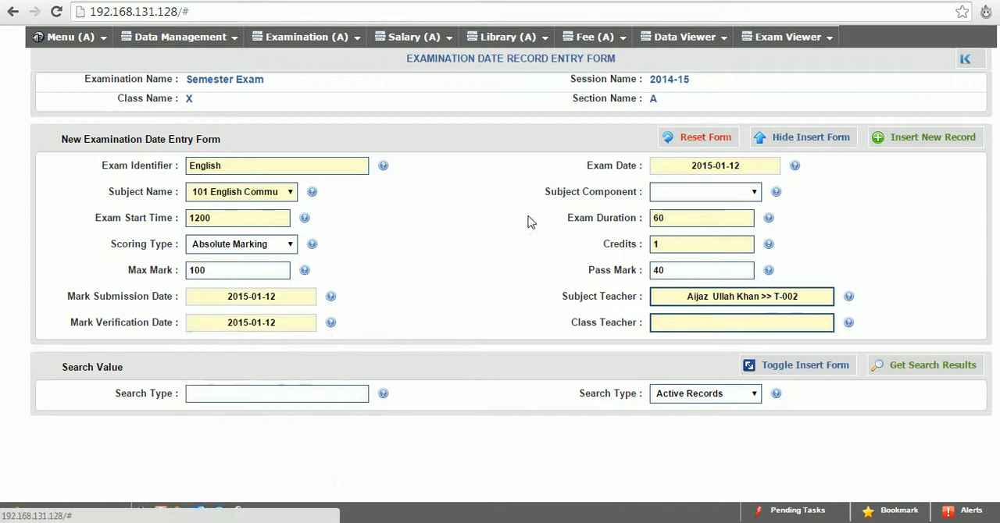
left_click(719, 325)
type("a")
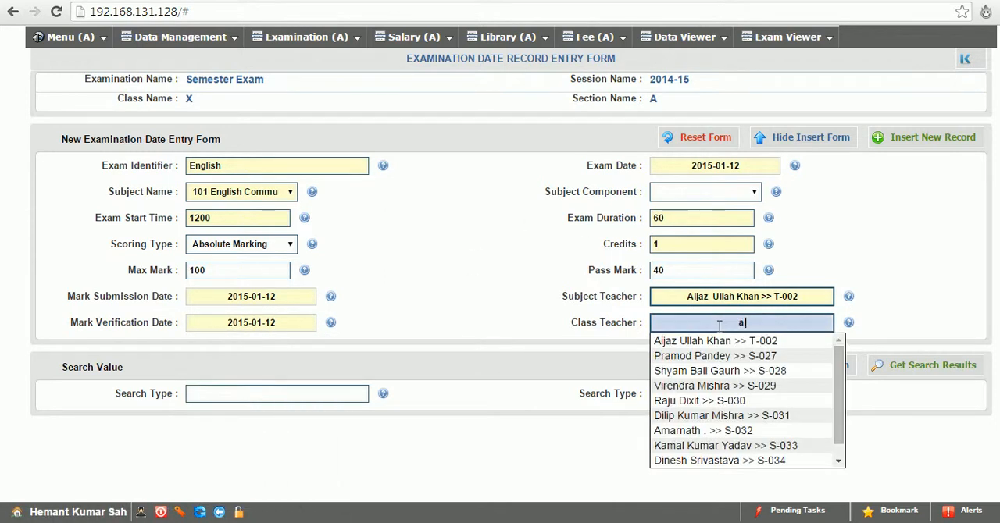
type("l")
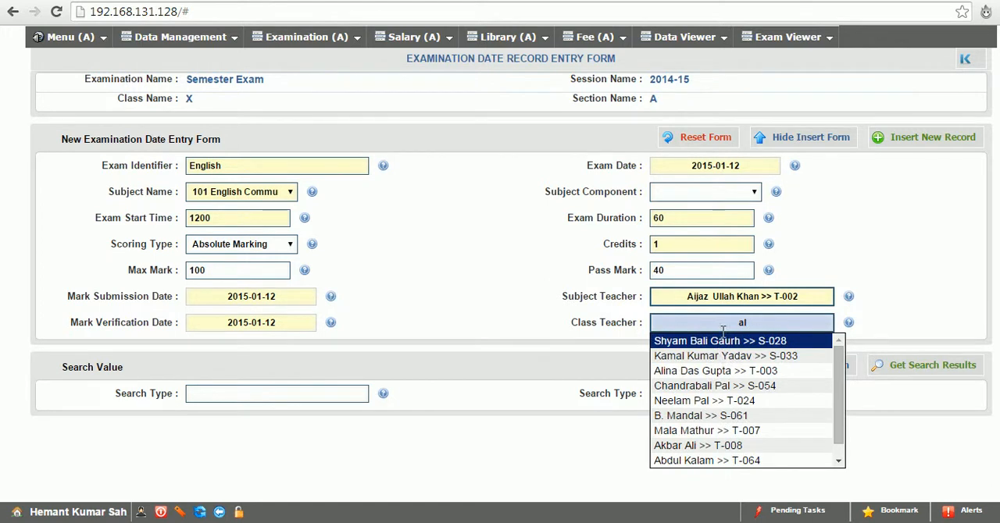
left_click(720, 371)
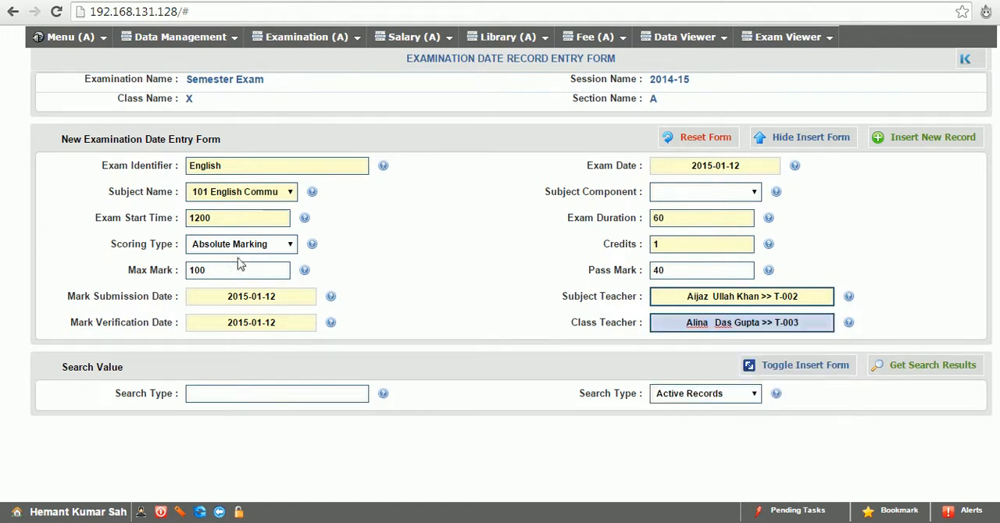
left_click(956, 142)
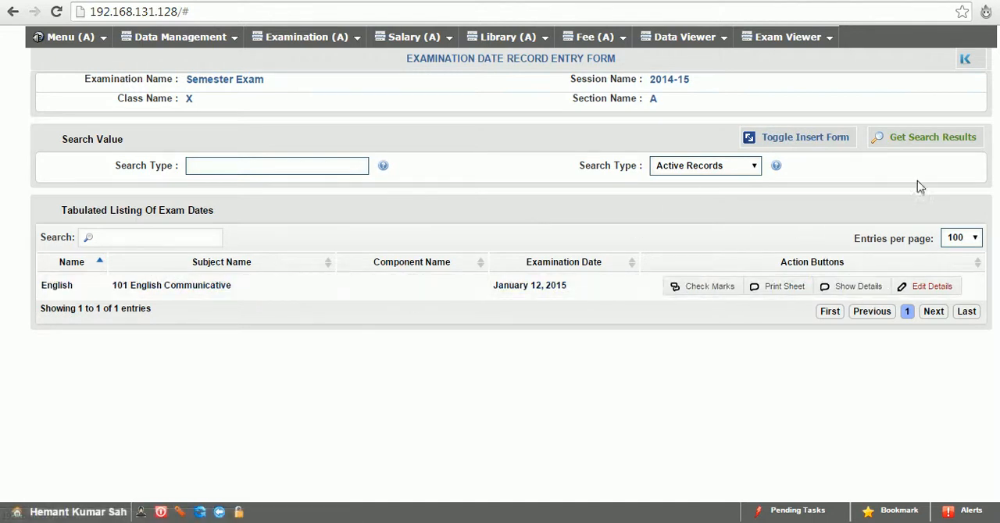
Start another exam date entry for subject 165 Foundation of Information Technology with the identifier foundation
left_click(813, 145)
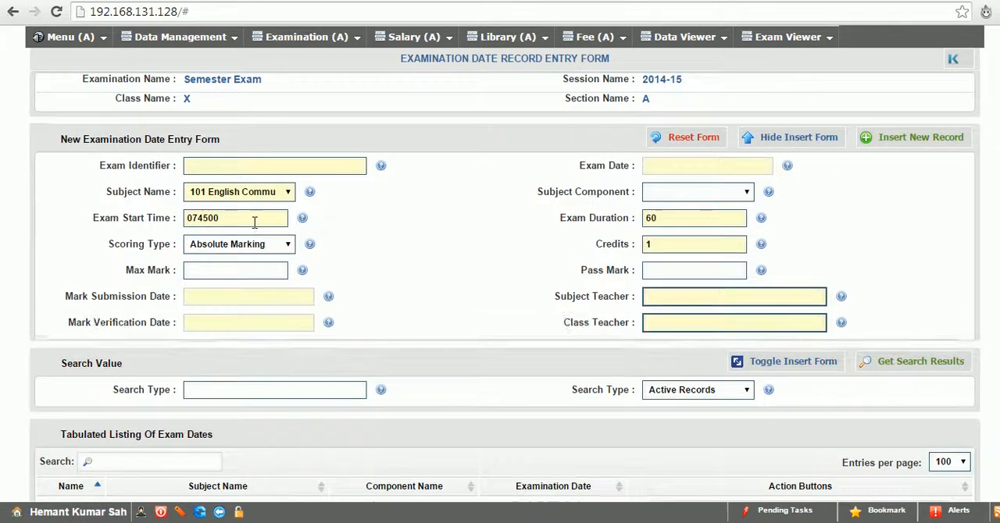
left_click(240, 193)
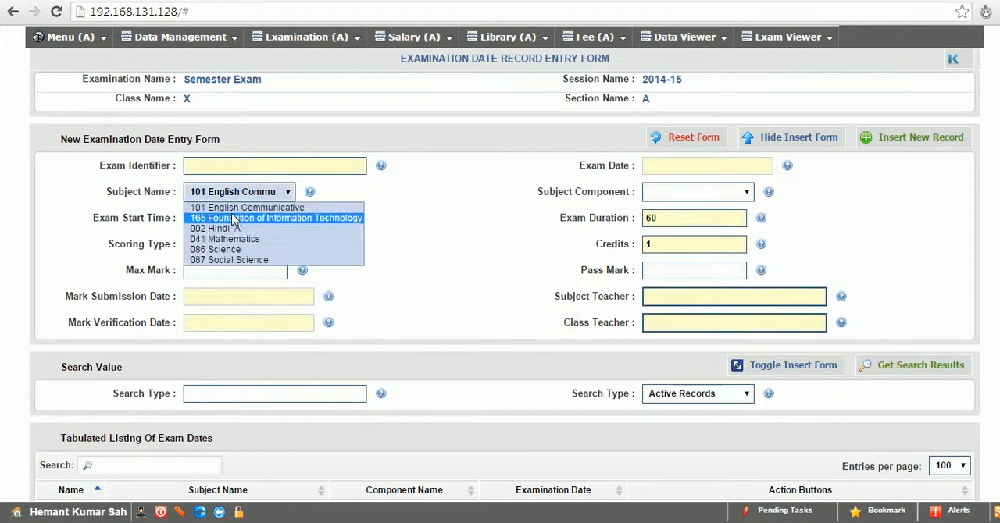
left_click(235, 221)
left_click(225, 193)
left_click(225, 193)
left_click(221, 166)
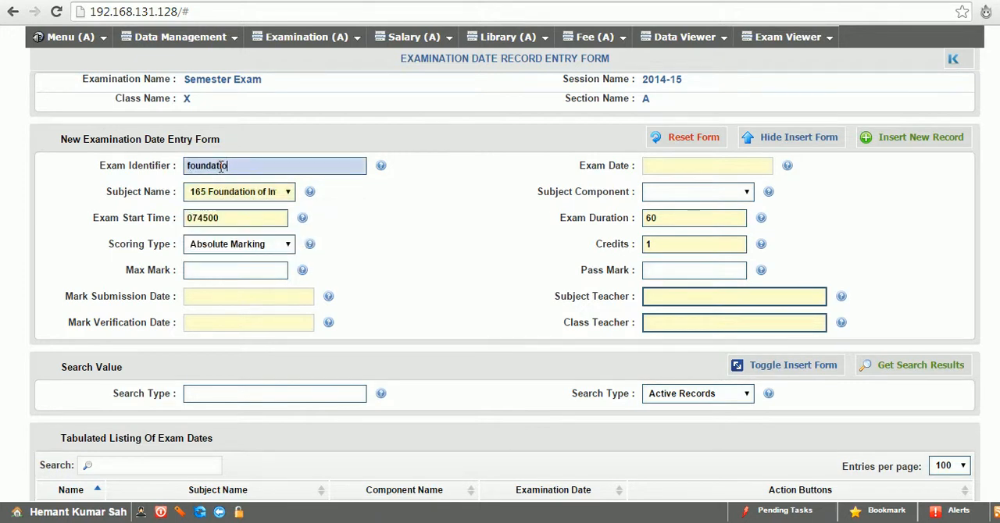
Set the foundation exam's date to 2015-01-12, with a max mark of 100 and a pass mark of 40
left_click(689, 168)
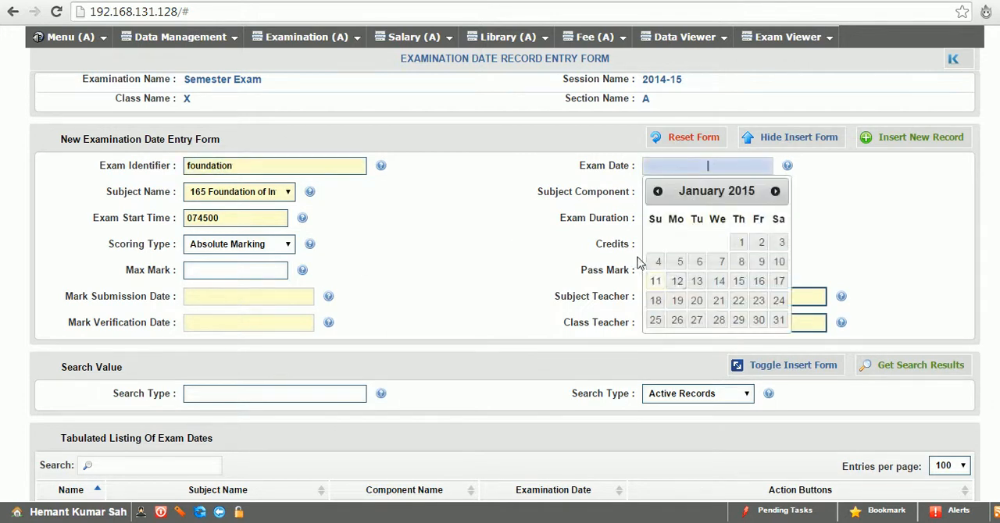
left_click(676, 283)
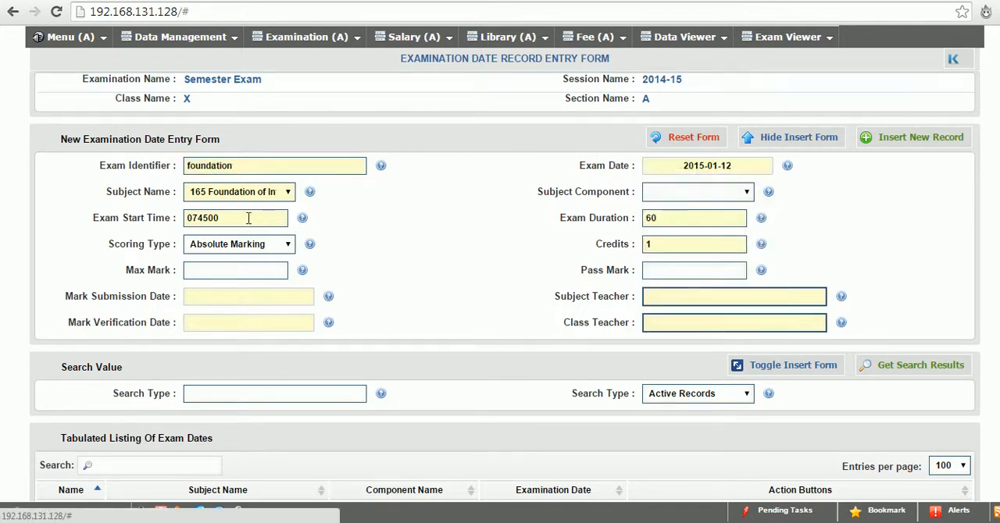
left_click(254, 272)
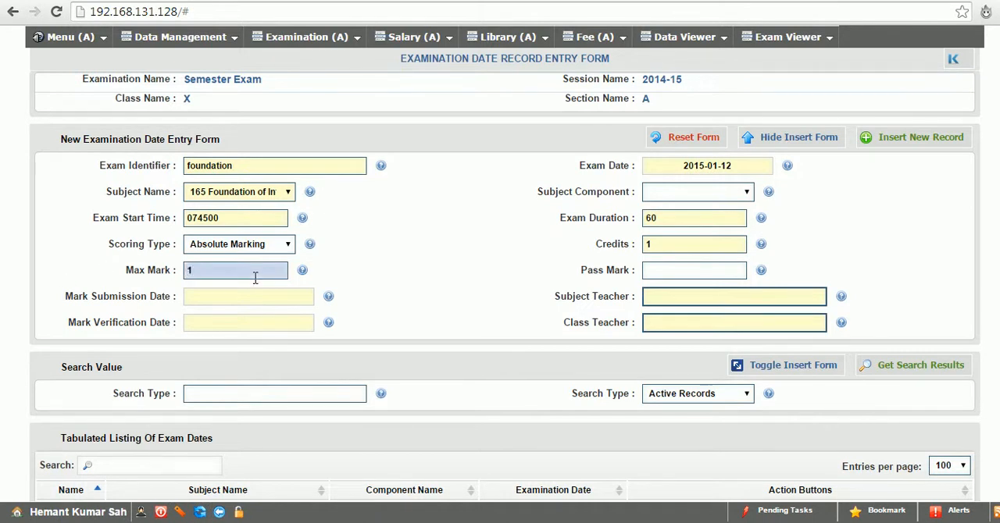
left_click(696, 274)
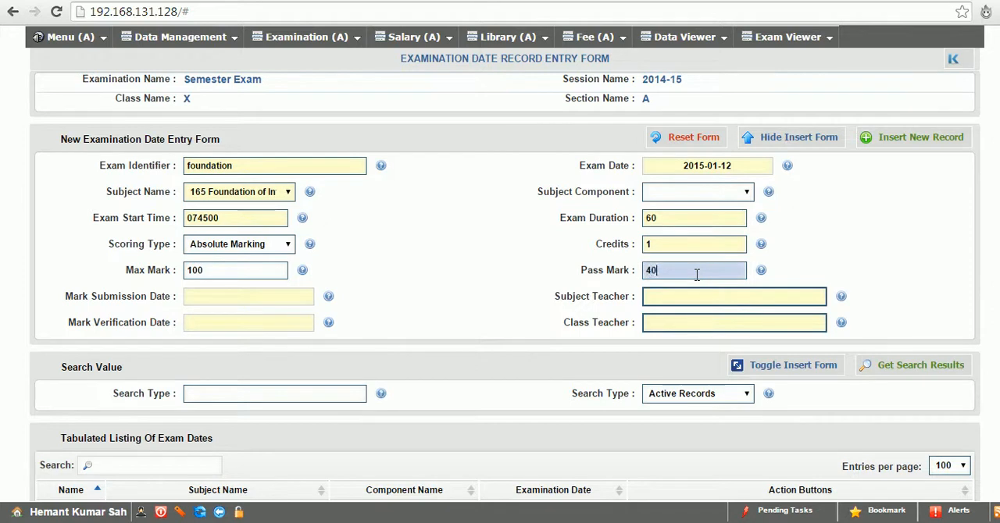
Set the foundation exam's mark submission date to 2015-01-13 and assign teacher T-002 as the subject teacher
left_click(239, 296)
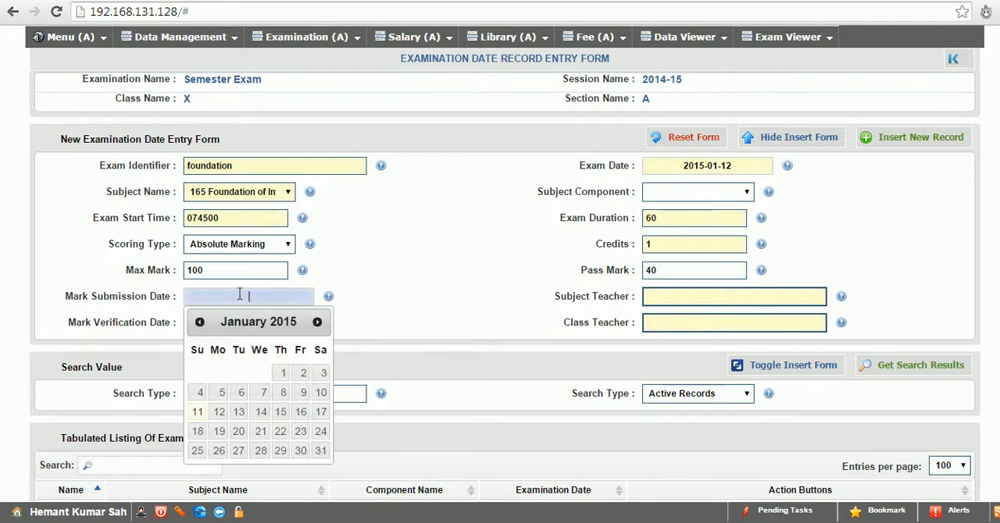
left_click(238, 414)
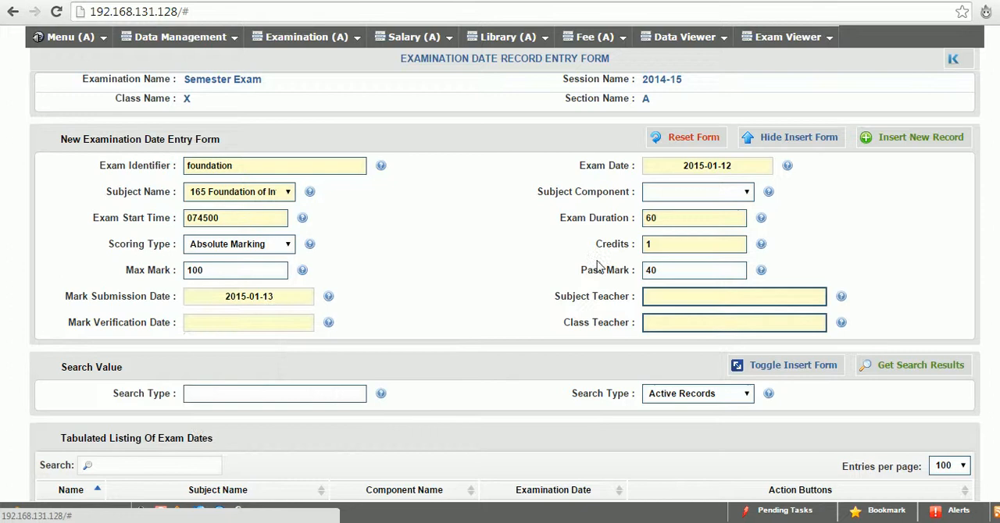
left_click(680, 302)
type("a")
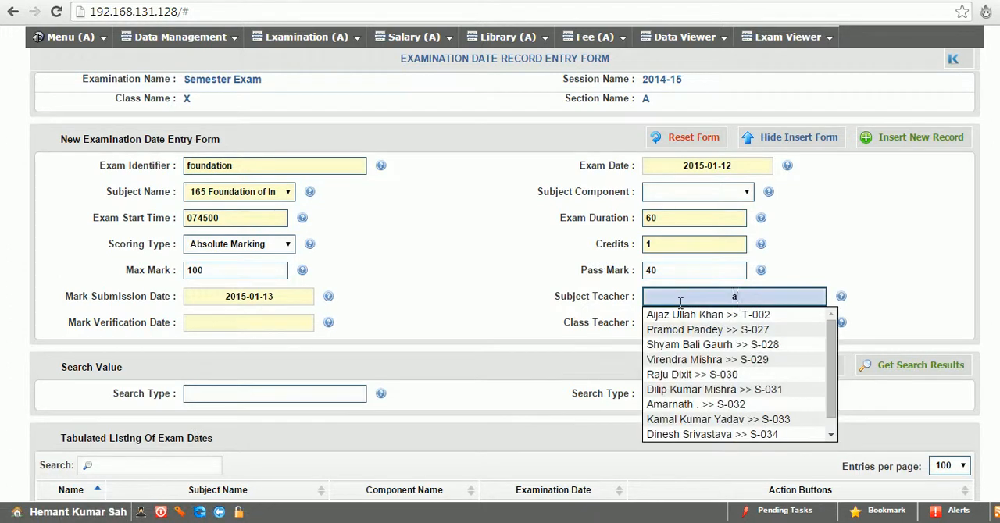
key("Down")
key("Return")
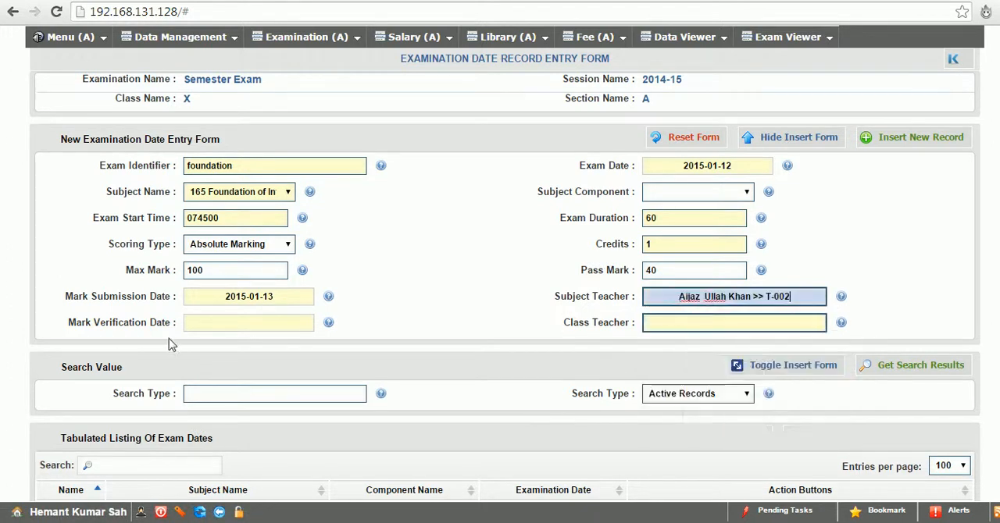
Complete the foundation exam with mark verification date 2015-01-13 and class teacher T-003, and insert the record
left_click(245, 325)
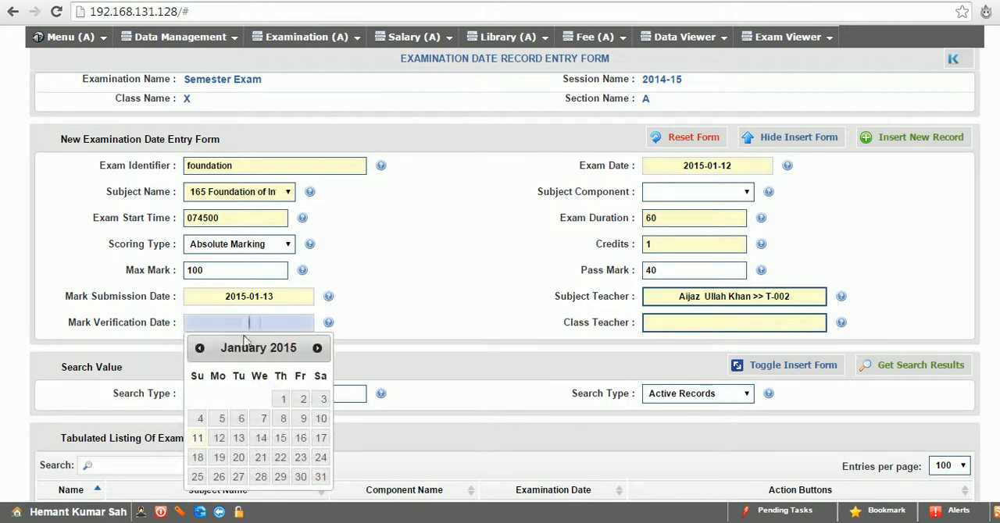
left_click(237, 439)
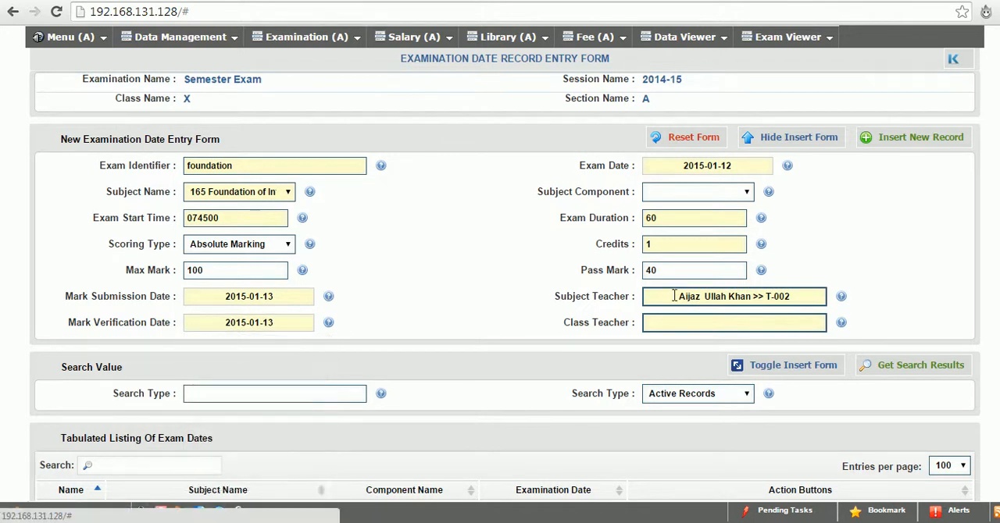
left_click(725, 323)
type("alio")
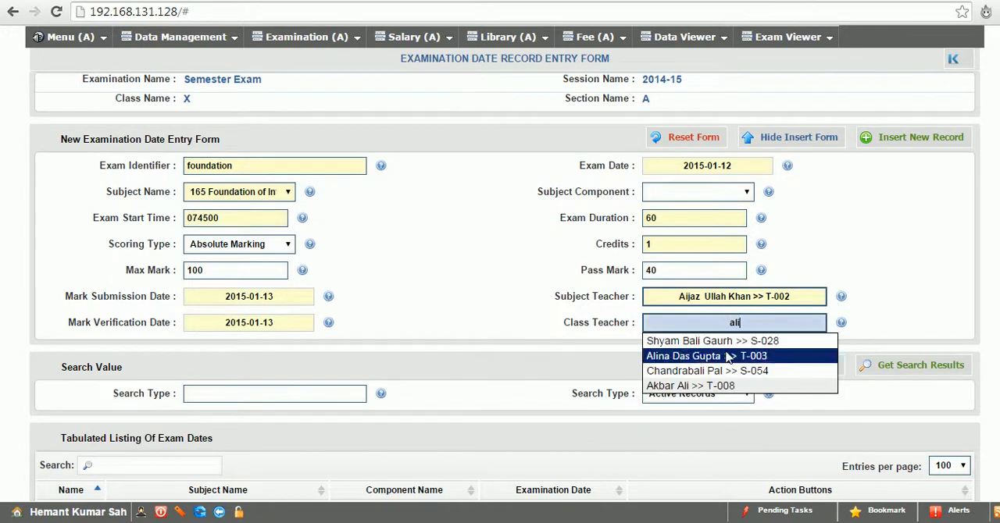
left_click(727, 355)
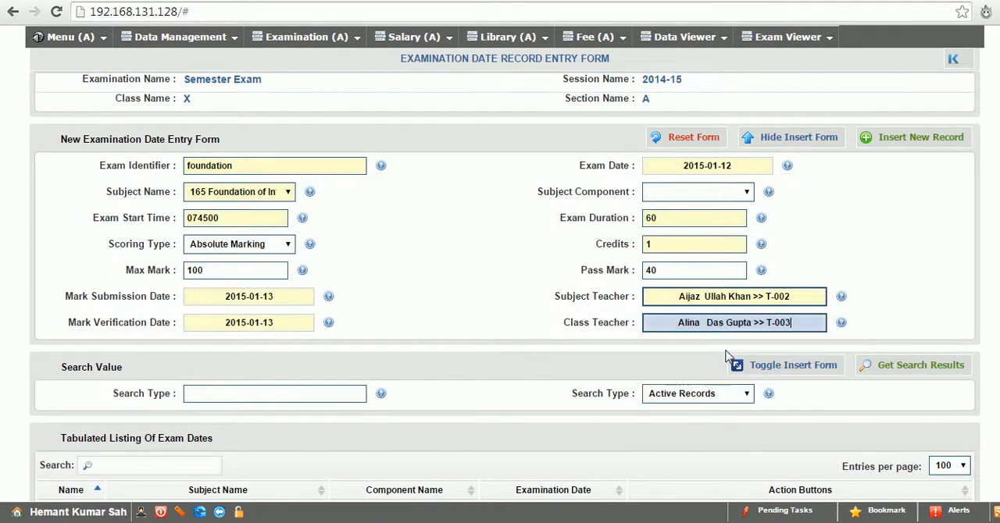
left_click(894, 136)
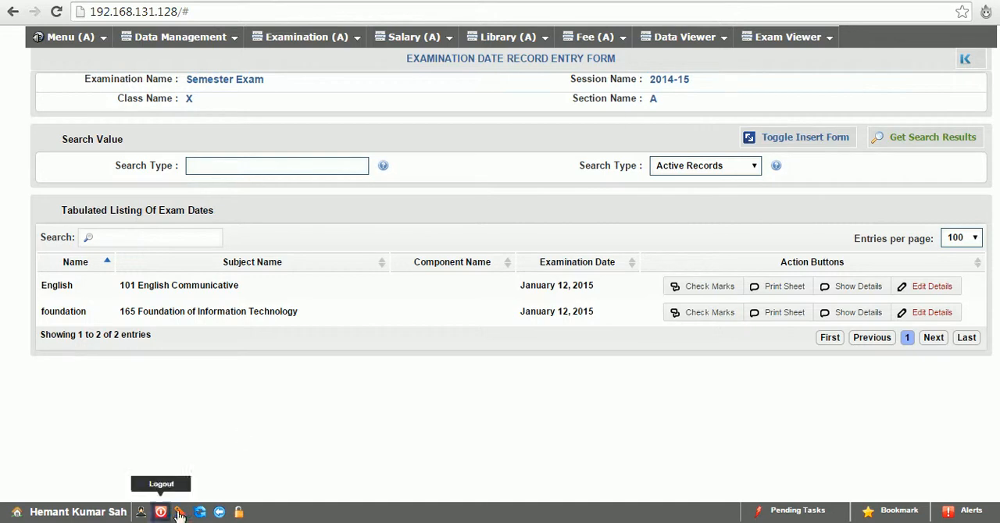
Return to the examination definitions and open the Semester Exam's date entry form for class X B
left_click(219, 512)
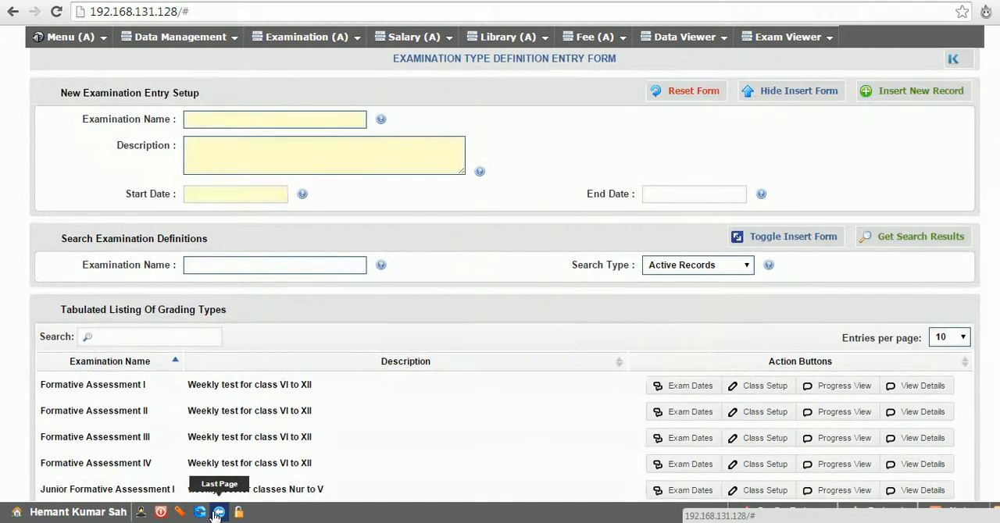
left_click(143, 364)
left_click(682, 414)
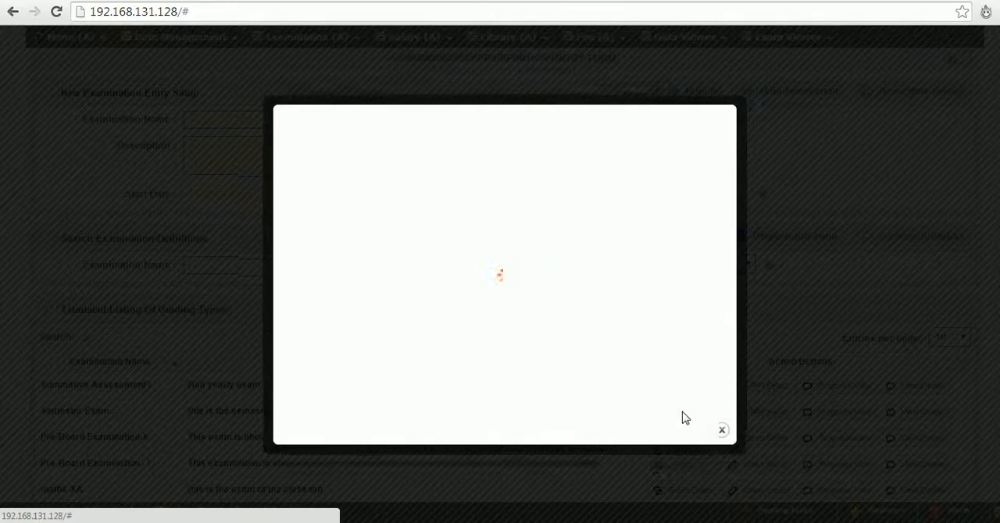
left_click(571, 280)
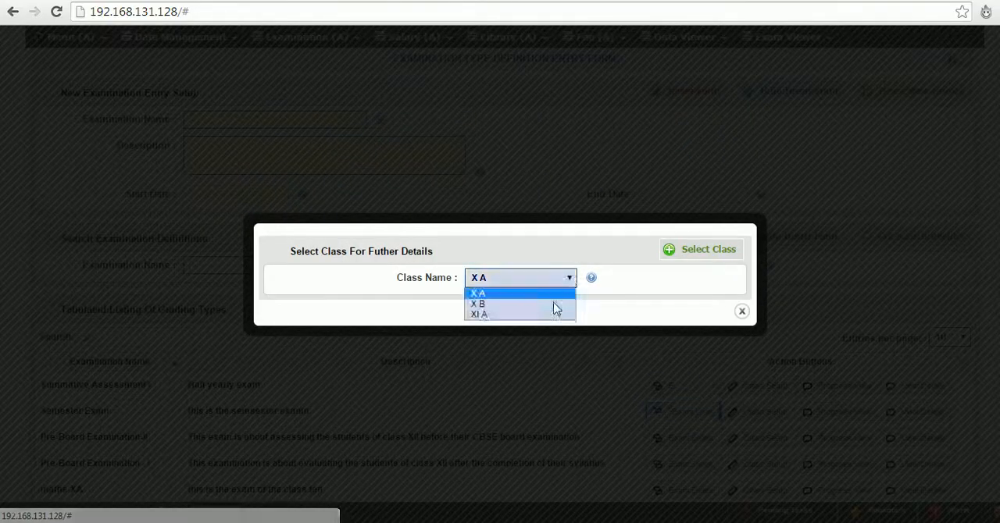
left_click(553, 303)
left_click(663, 250)
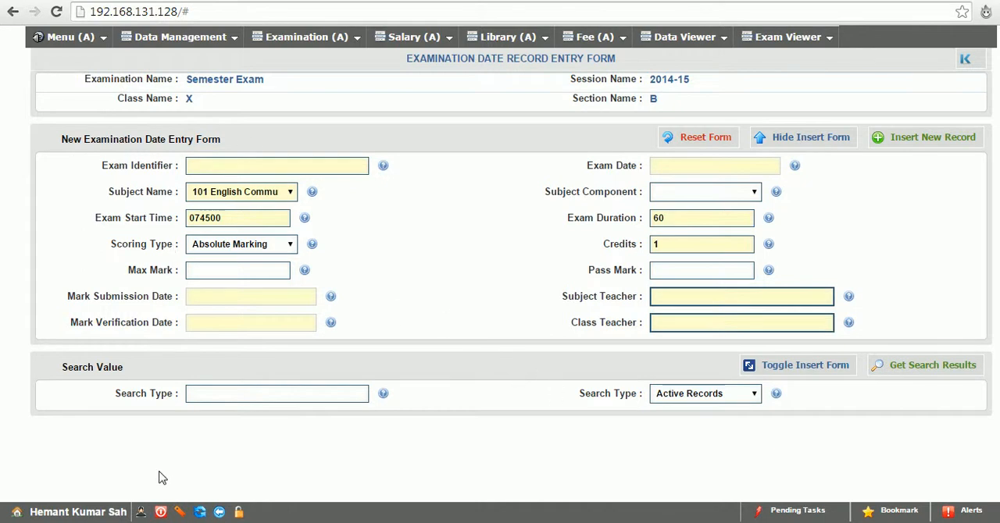
Impersonate the subject teacher T-002 by changing the active user session to that employee
left_click(58, 37)
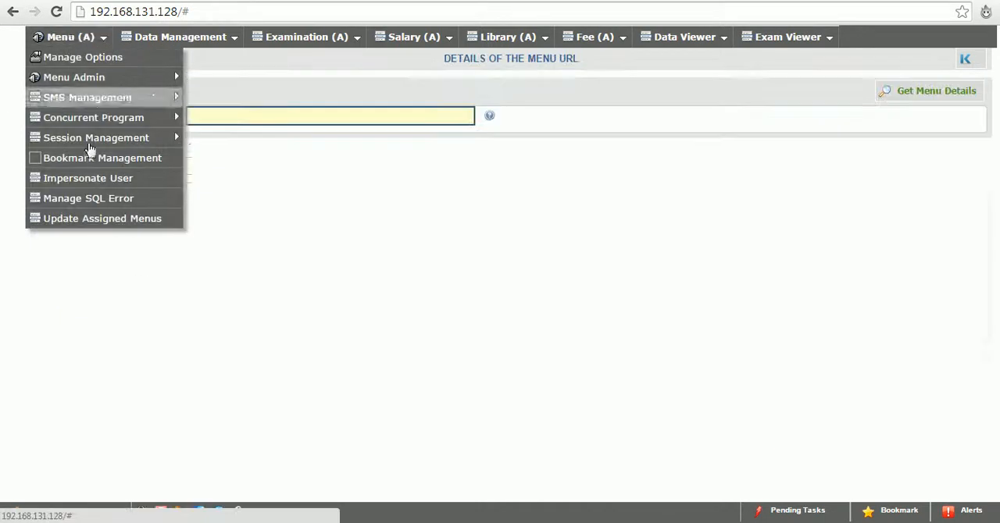
left_click(100, 180)
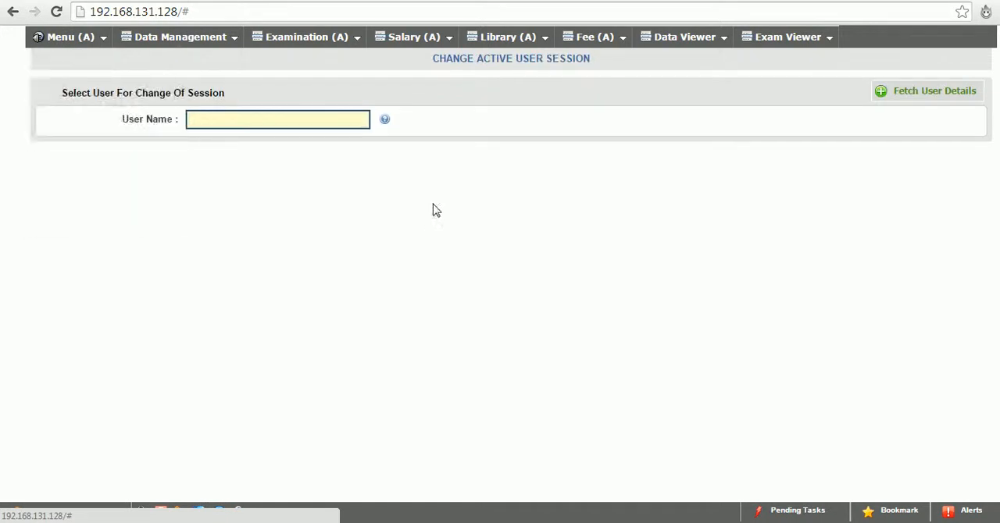
left_click(250, 119)
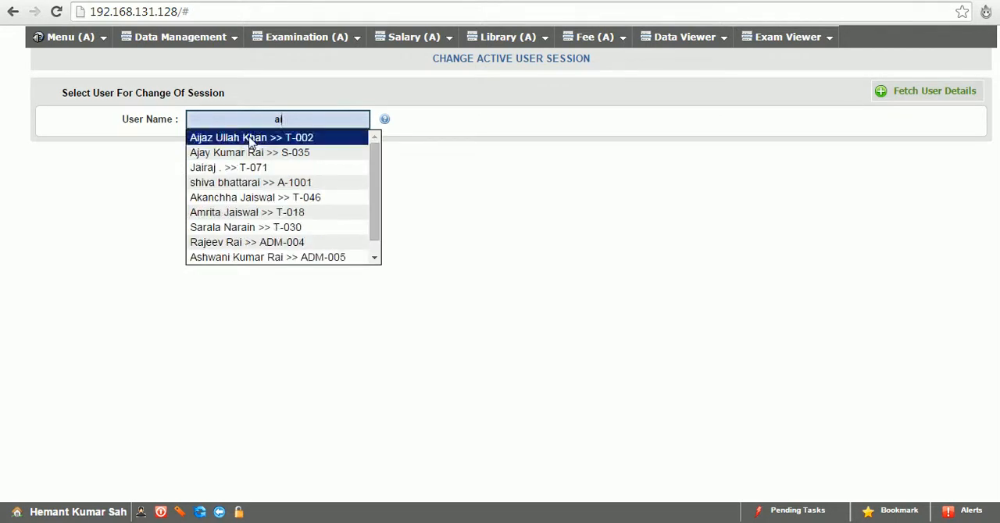
left_click(253, 137)
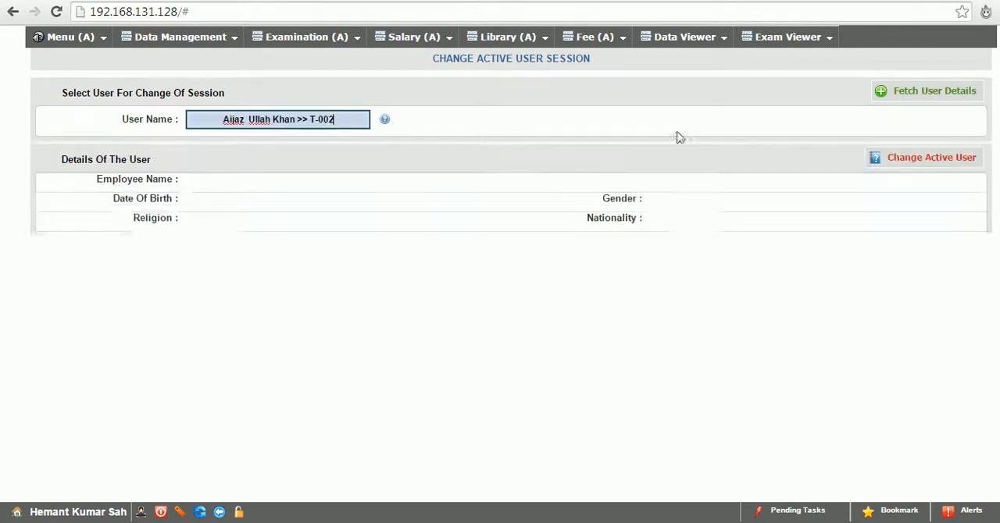
left_click(949, 164)
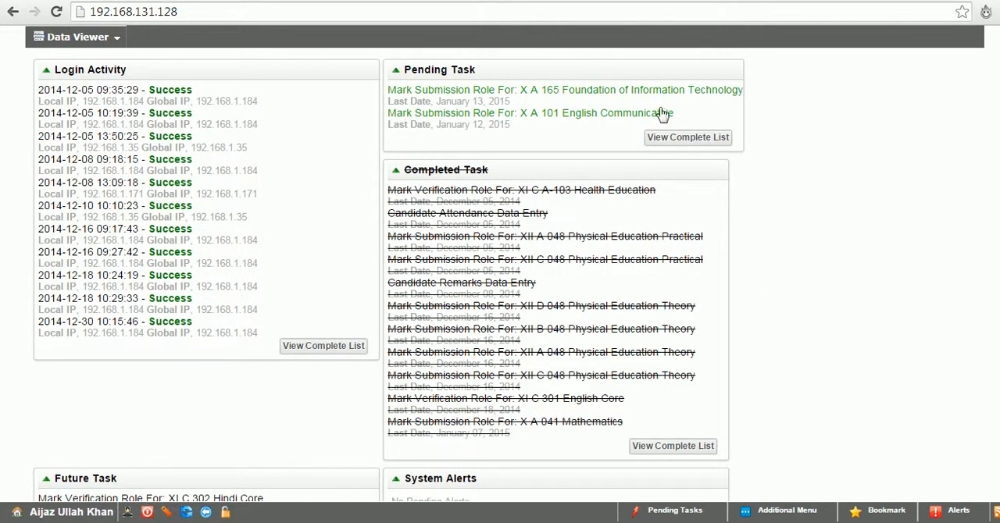
Open the pending mark submission for X A 101 English Communicative, and submit and confirm marks 29 and 54 for the first two candidates
left_click(663, 511)
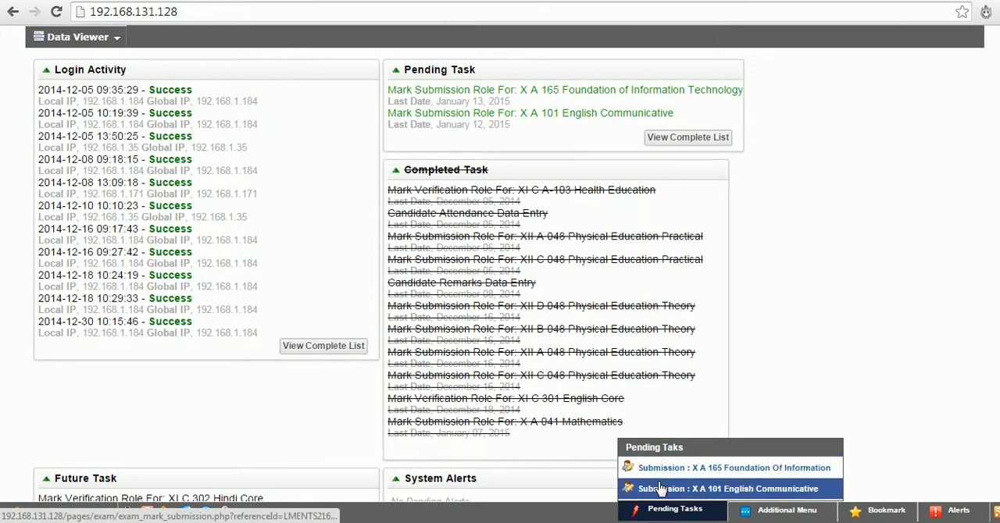
left_click(660, 489)
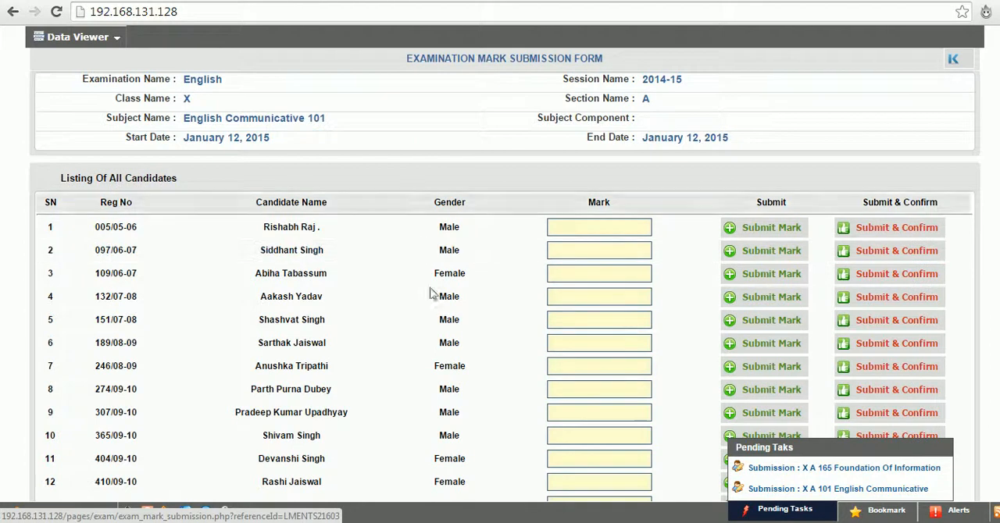
left_click(586, 229)
type("29")
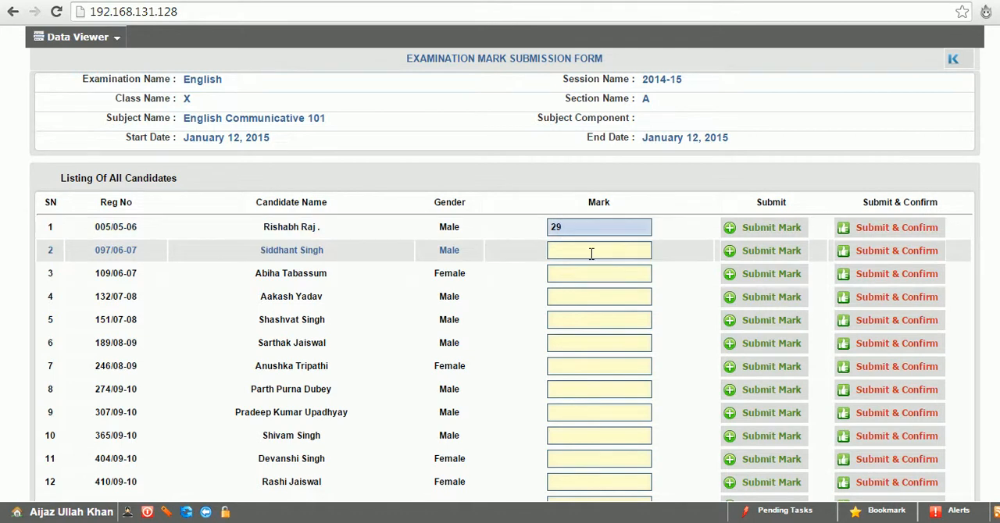
left_click(592, 252)
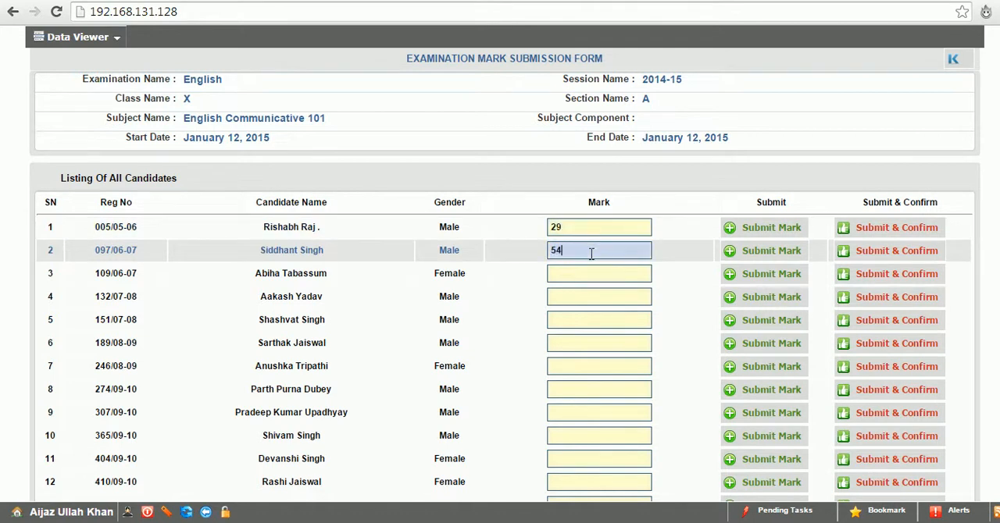
left_click(866, 228)
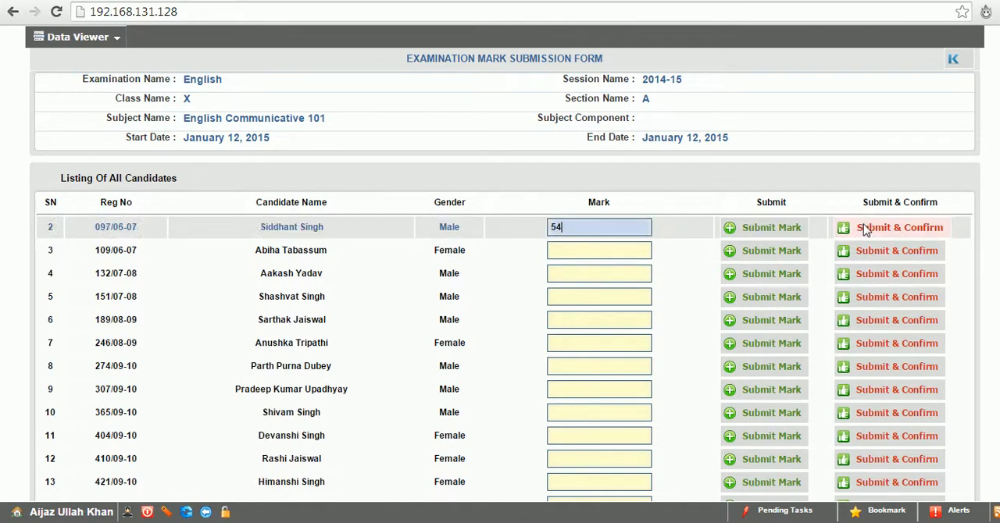
left_click(866, 228)
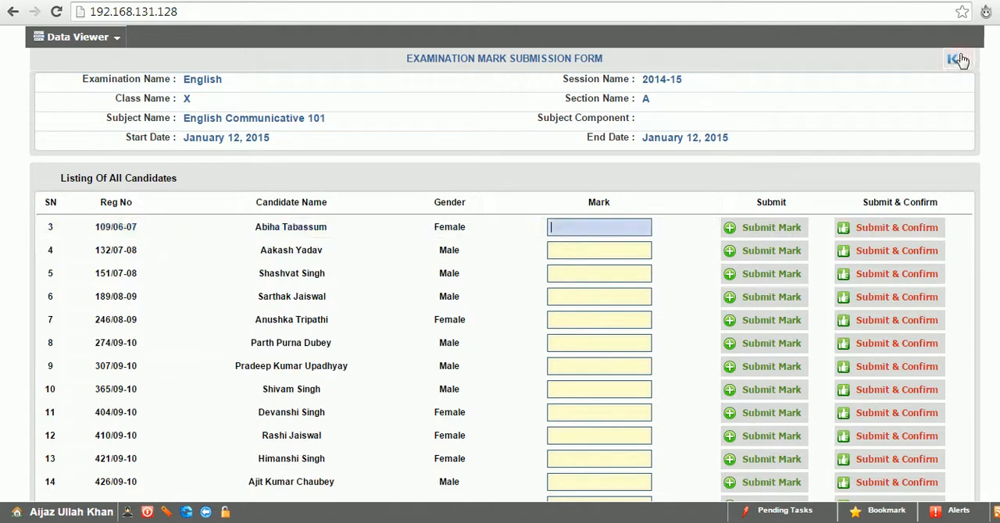
Review the list of mark confirmed candidates and bring up the final confirmation option of the mark submission form
scroll(500, 313, "down", 10)
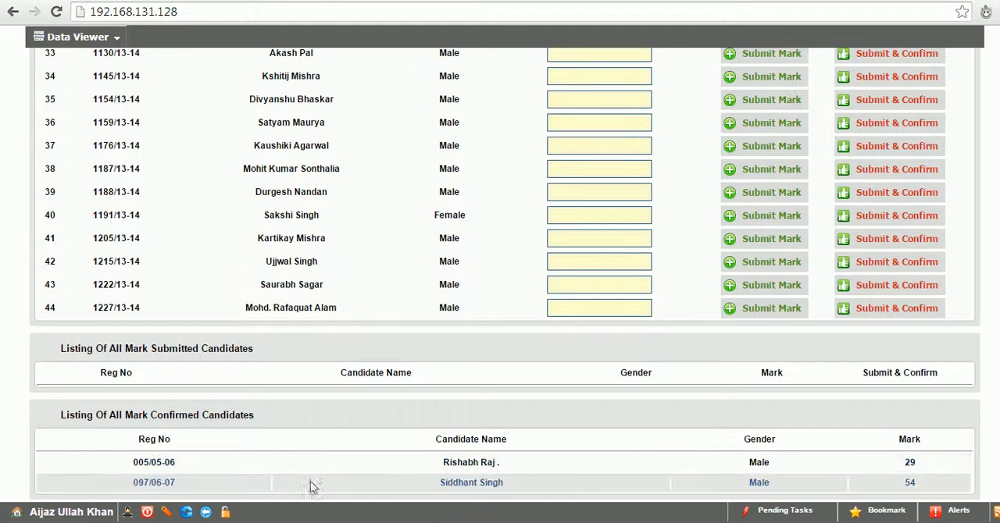
scroll(500, 273, "up", 11)
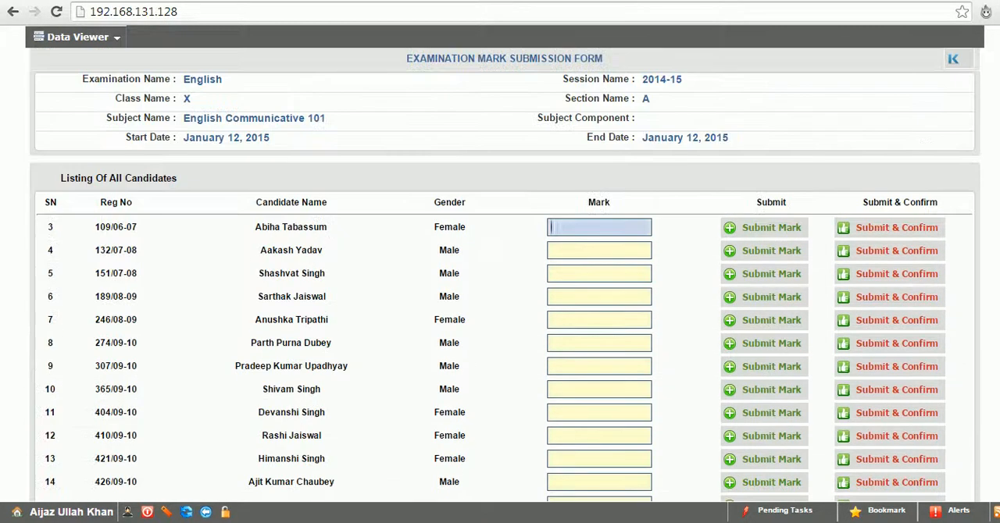
left_click(953, 60)
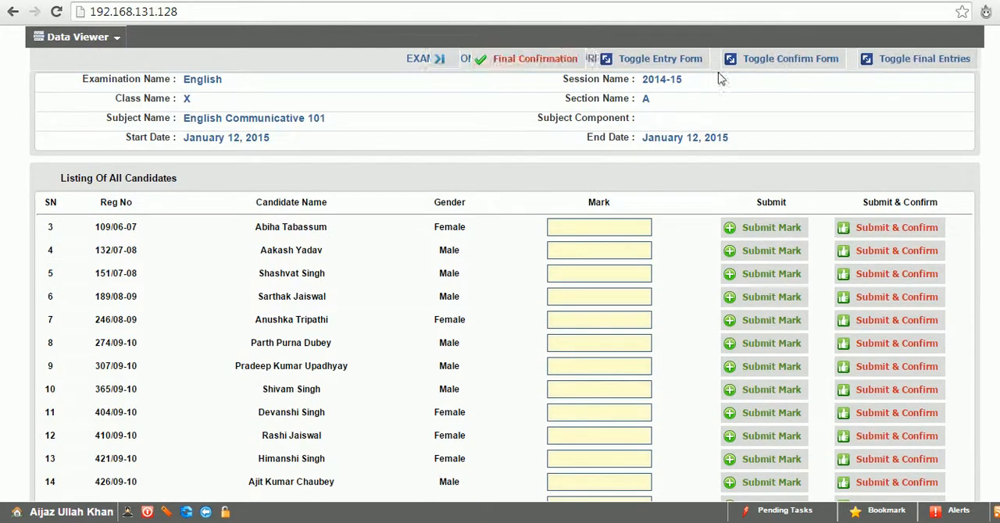
left_click(532, 65)
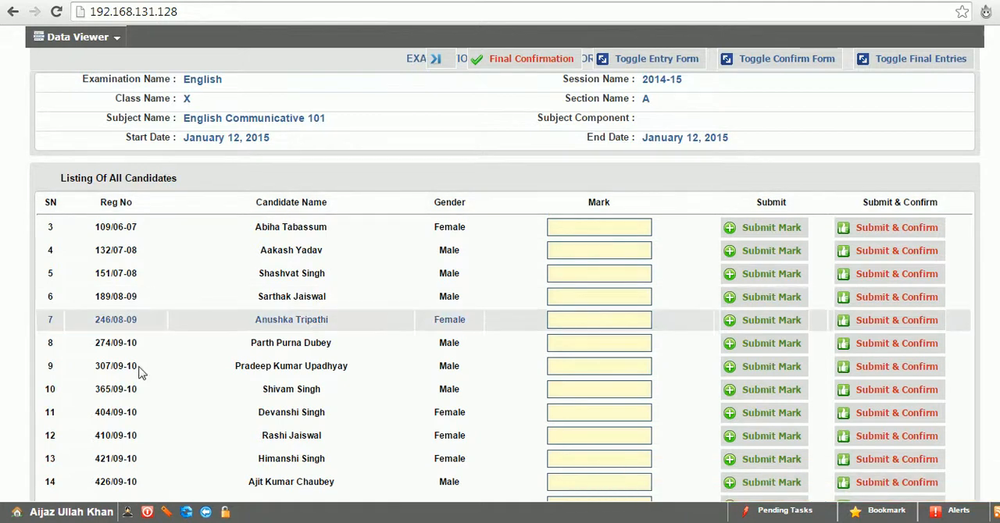
Log out of the subject teacher's session and log back in to the administrator account with the saved credentials
left_click(147, 514)
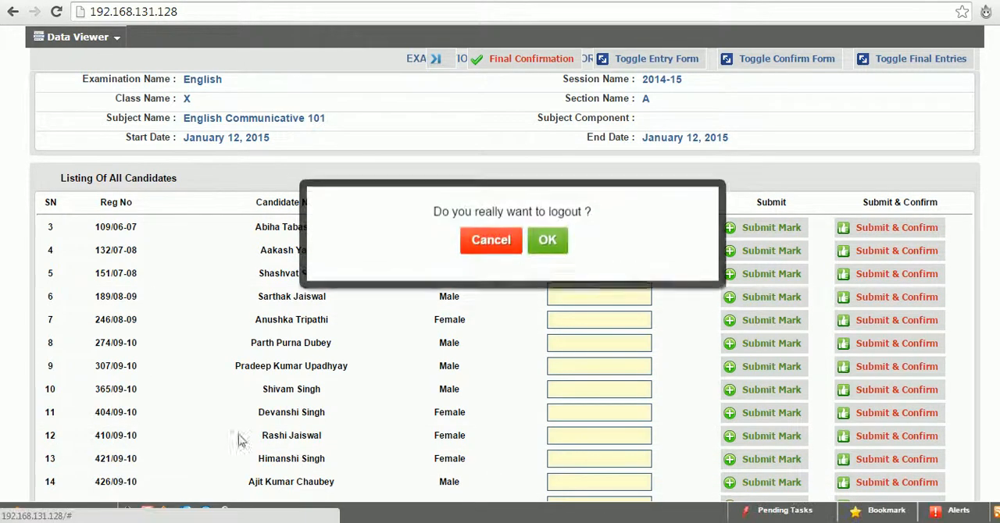
left_click(536, 248)
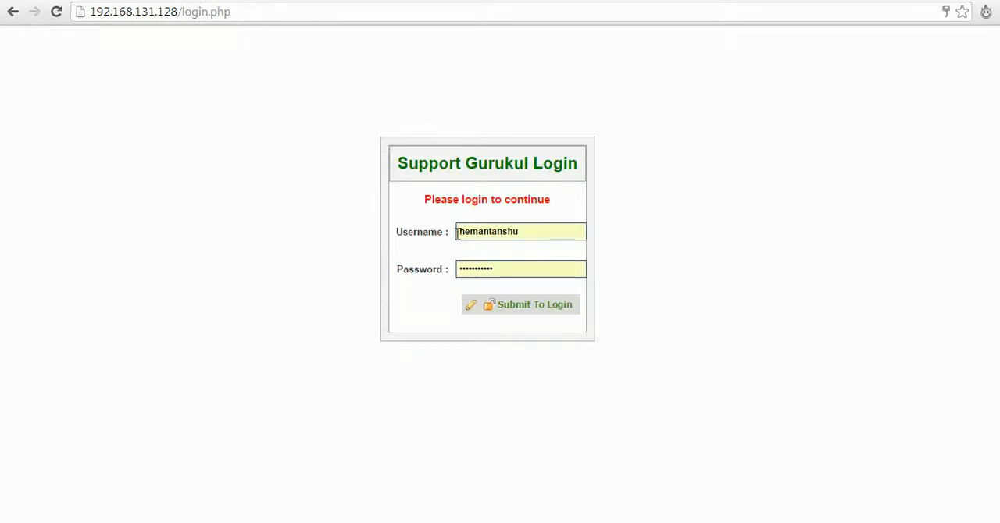
left_click(471, 312)
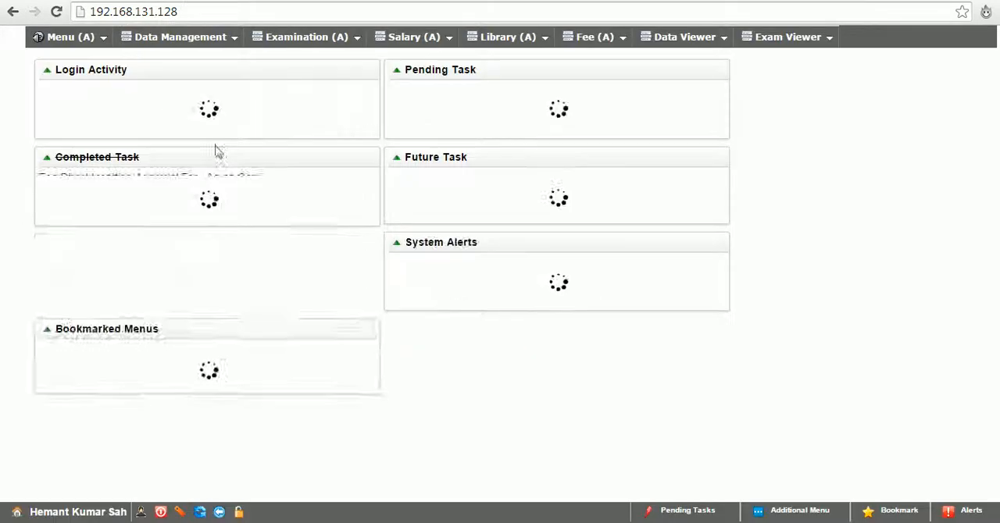
Impersonate the class teacher T-003 by changing the active user session to that employee
left_click(78, 40)
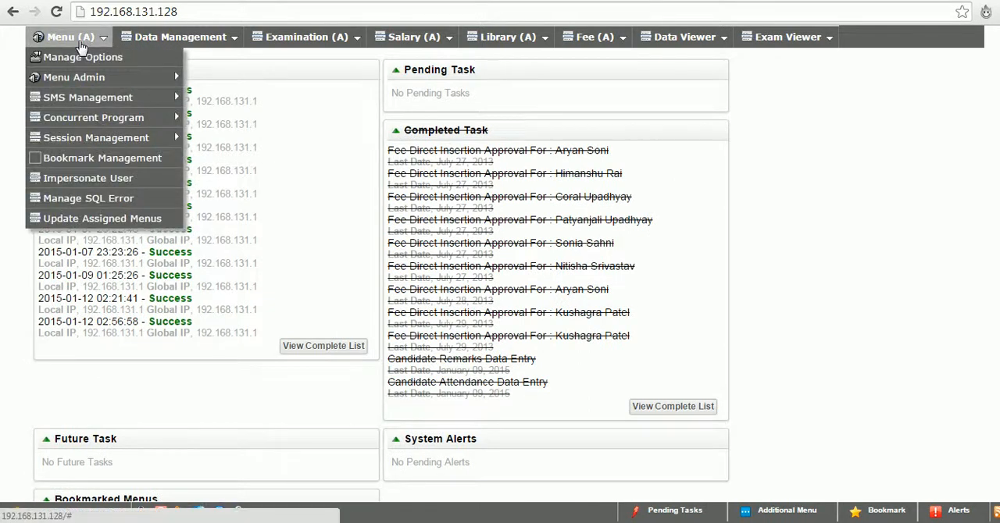
left_click(86, 57)
left_click(93, 179)
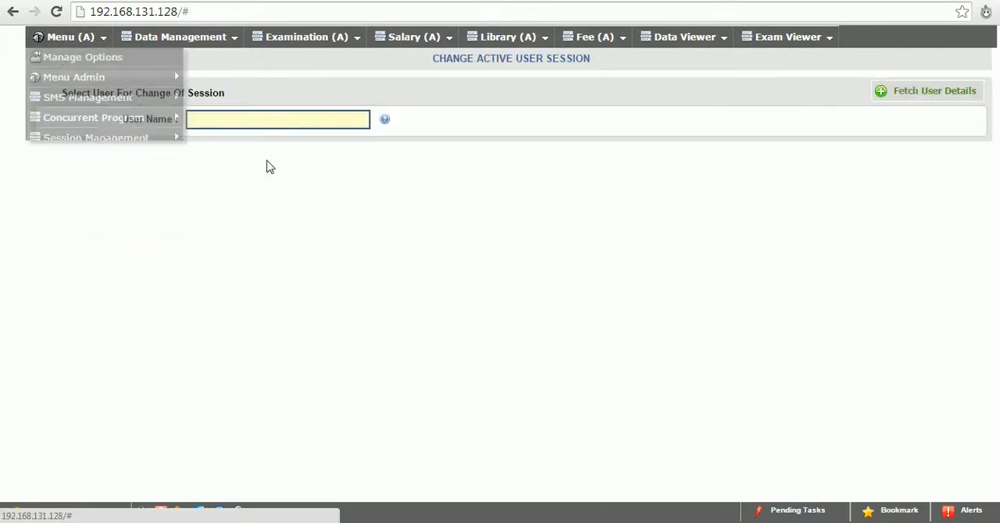
left_click(265, 121)
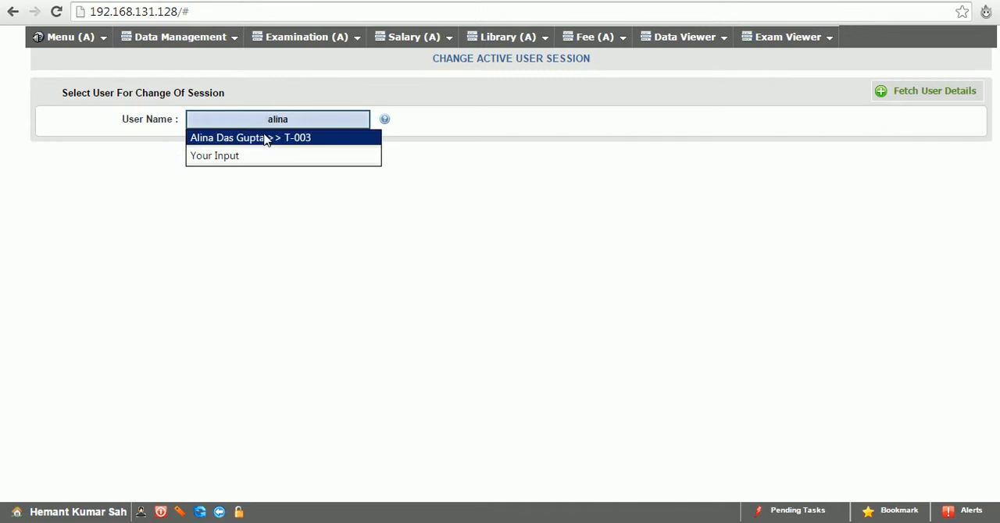
left_click(264, 138)
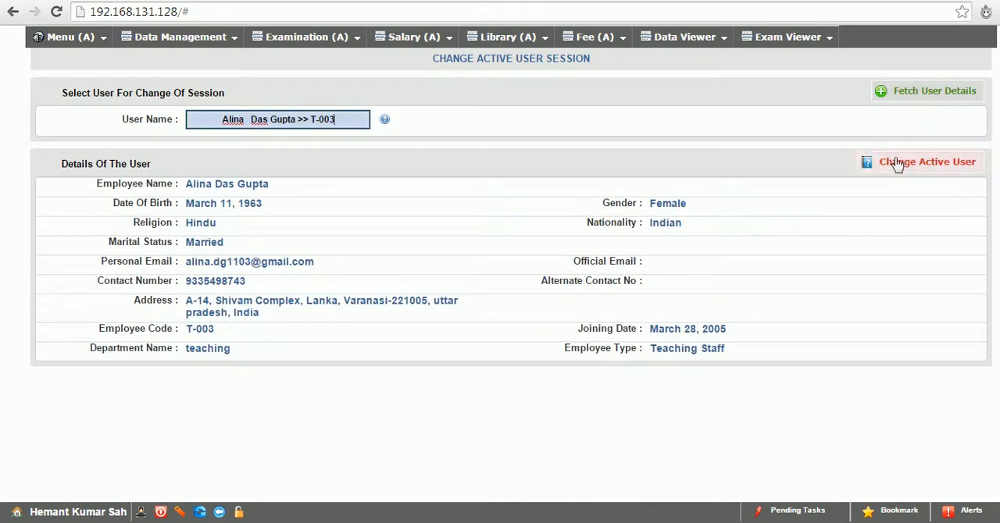
left_click(897, 164)
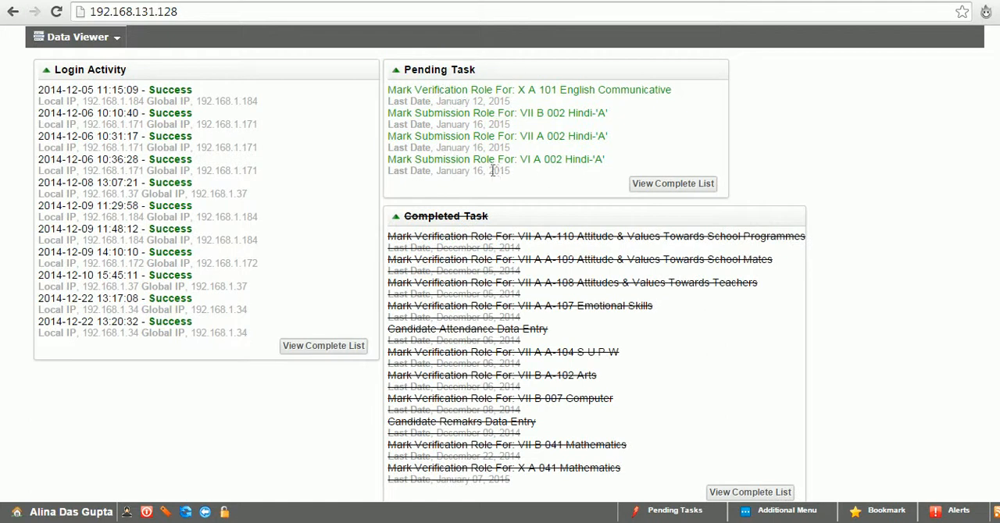
Open the pending mark verification for X A 101 English Communicative, and confirm the two submitted marks, 54 and 29
left_click(661, 514)
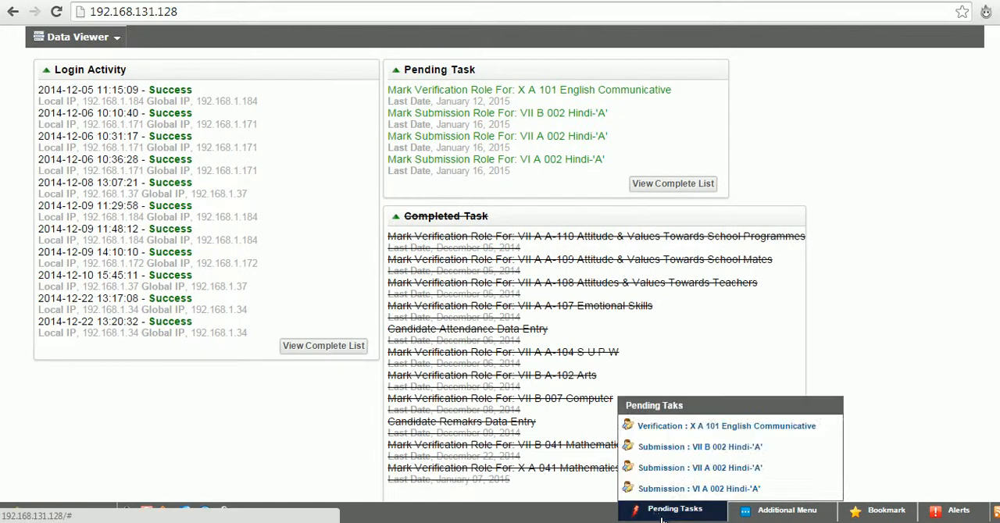
left_click(653, 428)
scroll(992, 479, "down", 6)
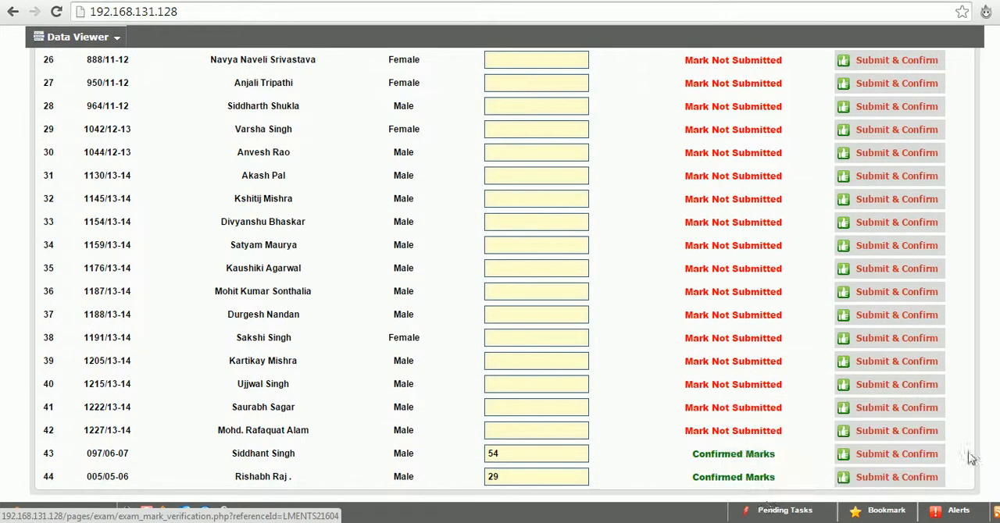
left_click(890, 454)
left_click(890, 455)
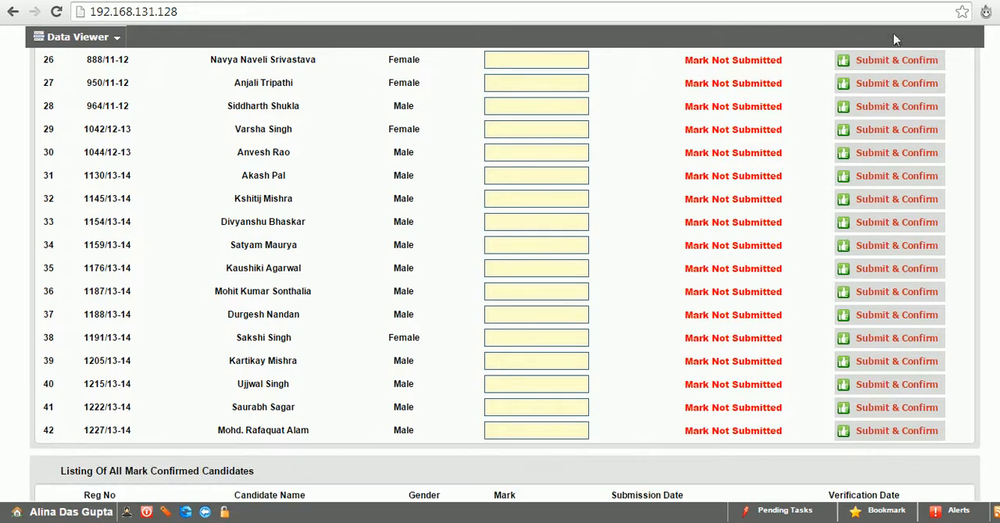
Bring up the final confirmation option on the mark verification page for English Communicative 101
scroll(504, 273, "up", 10)
left_click(952, 59)
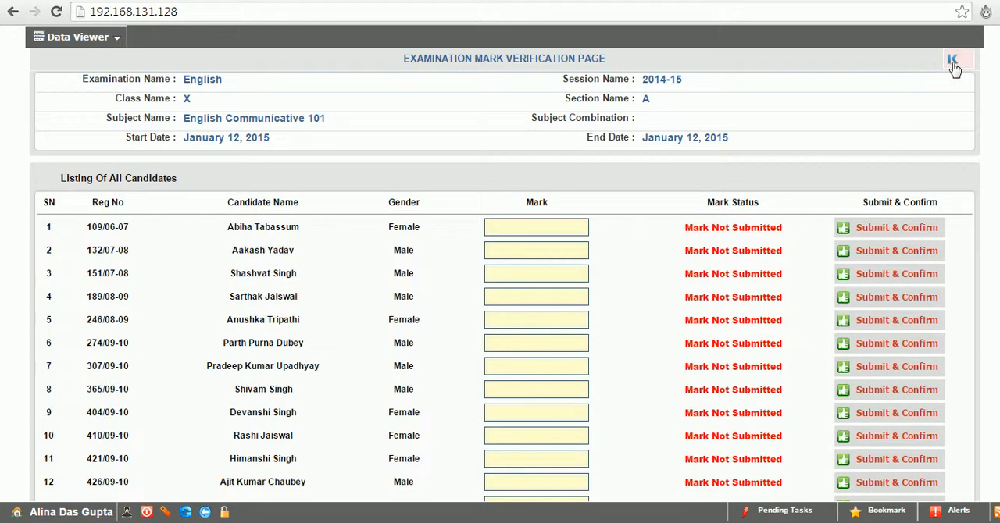
left_click(627, 62)
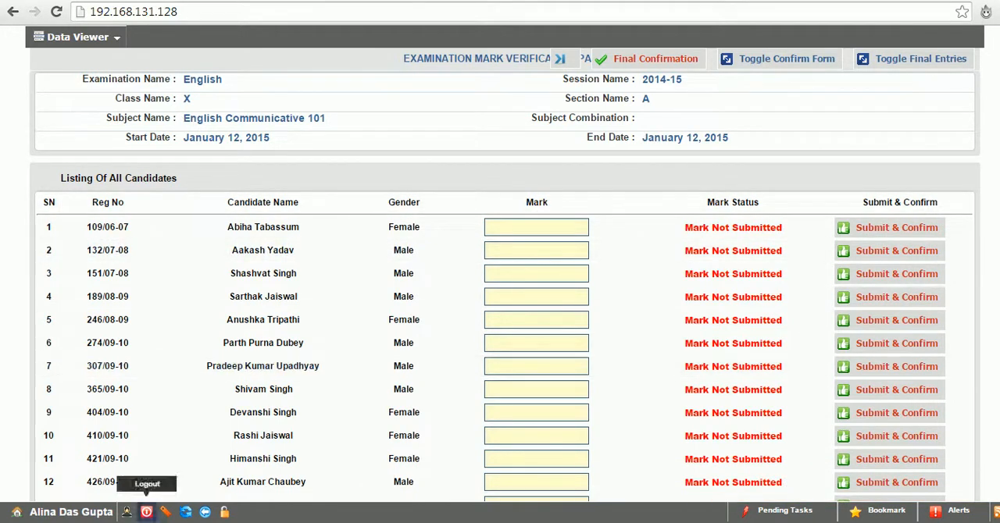
Log out of the class teacher's session and log back in to the administrator account with the saved credentials
left_click(147, 513)
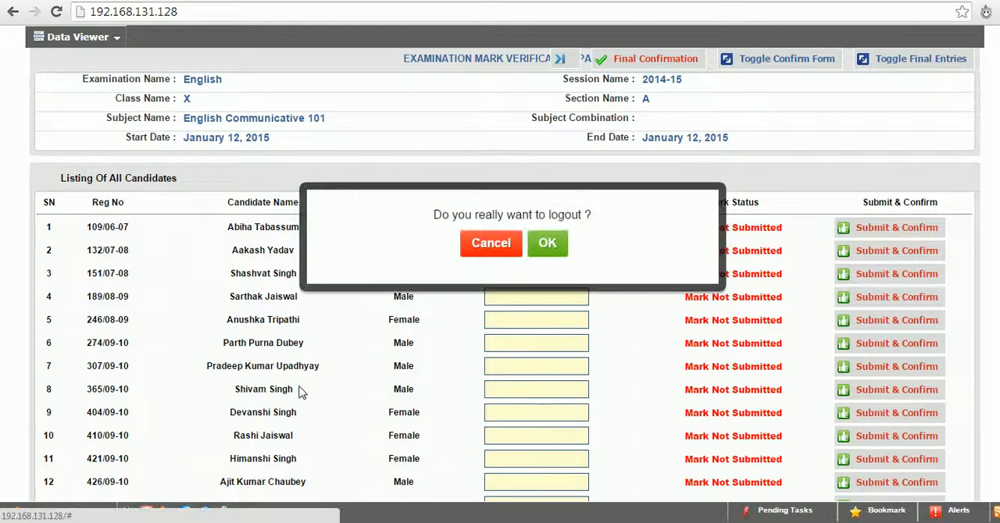
left_click(551, 235)
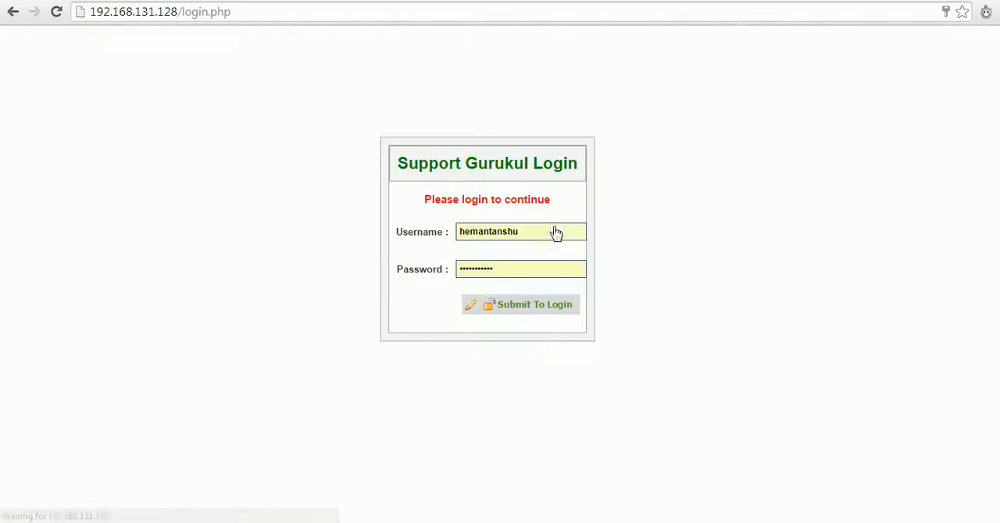
left_click(479, 309)
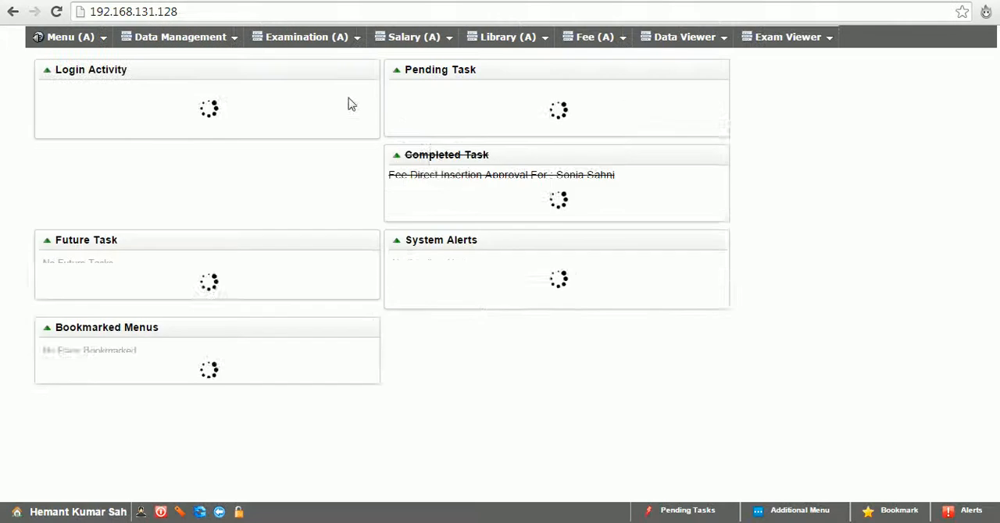
Open examination management, view the progress of Formative Assessment I, and return to the examination list
left_click(263, 45)
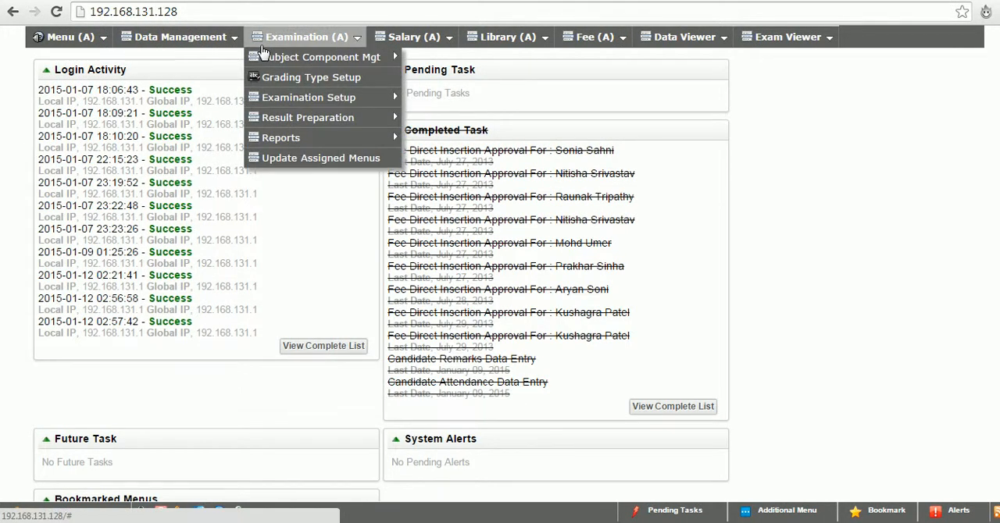
mouse_move(348, 97)
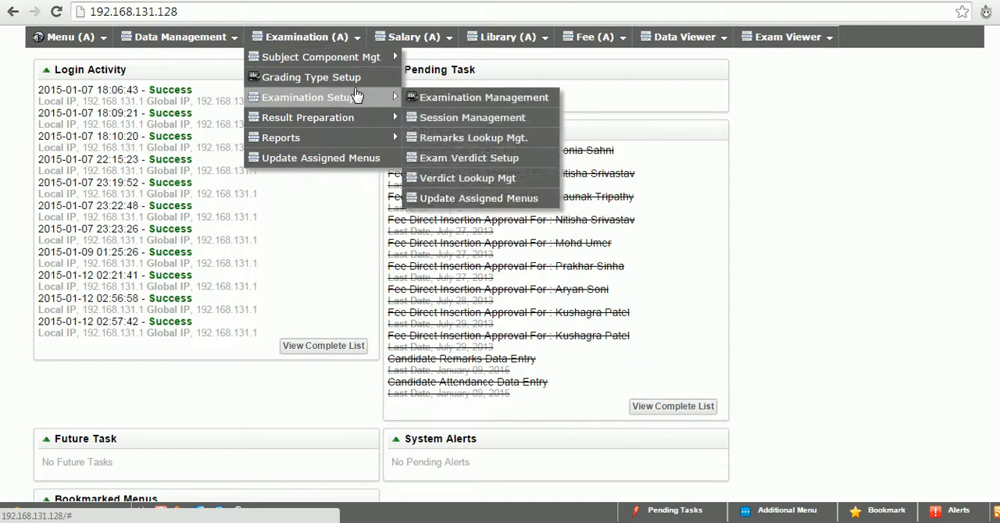
left_click(485, 100)
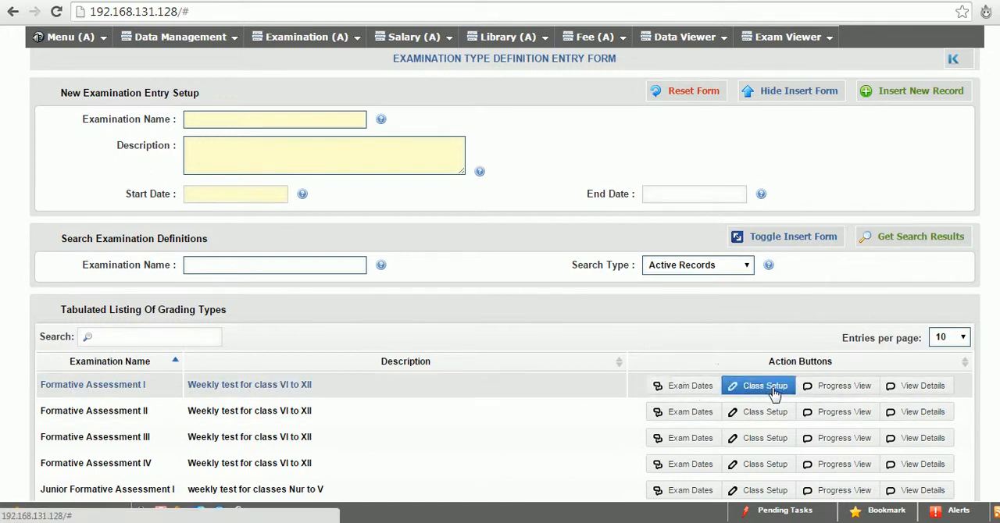
left_click(847, 388)
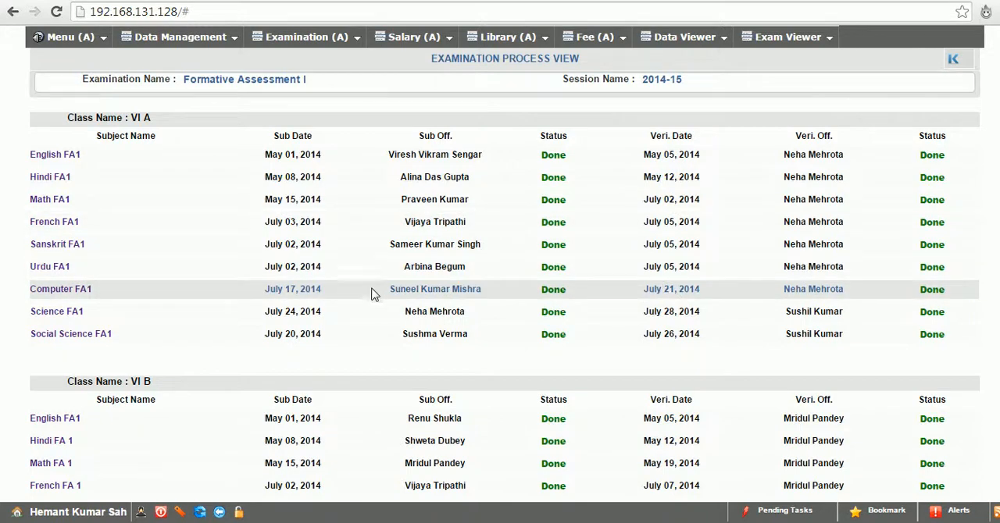
left_click(220, 511)
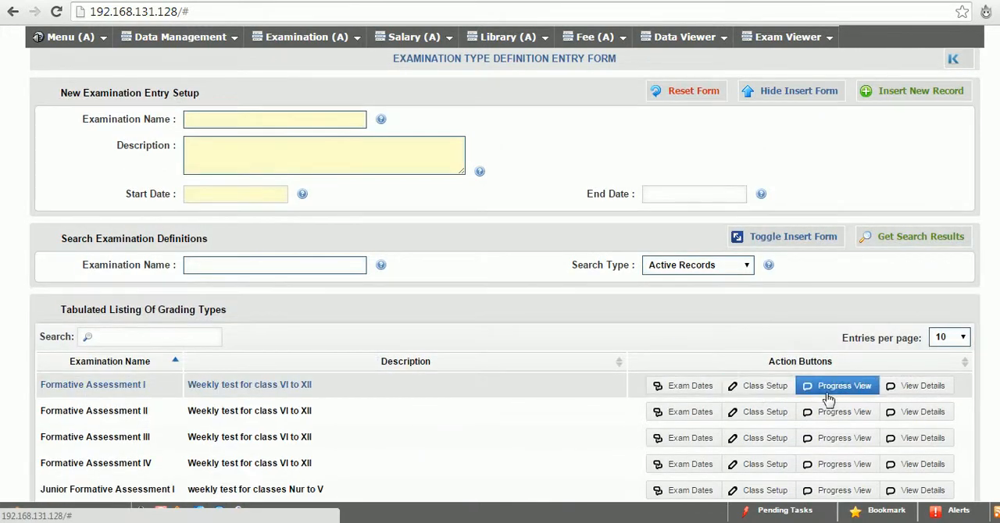
Open the Formative Assessment I exam dates for class IX A, check the Hindi FA1 marks, and go back
left_click(680, 387)
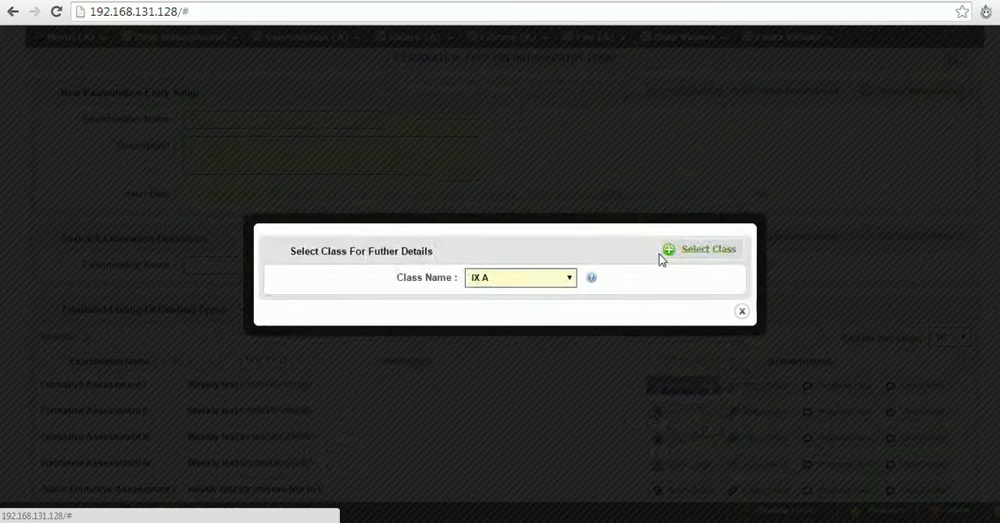
left_click(678, 255)
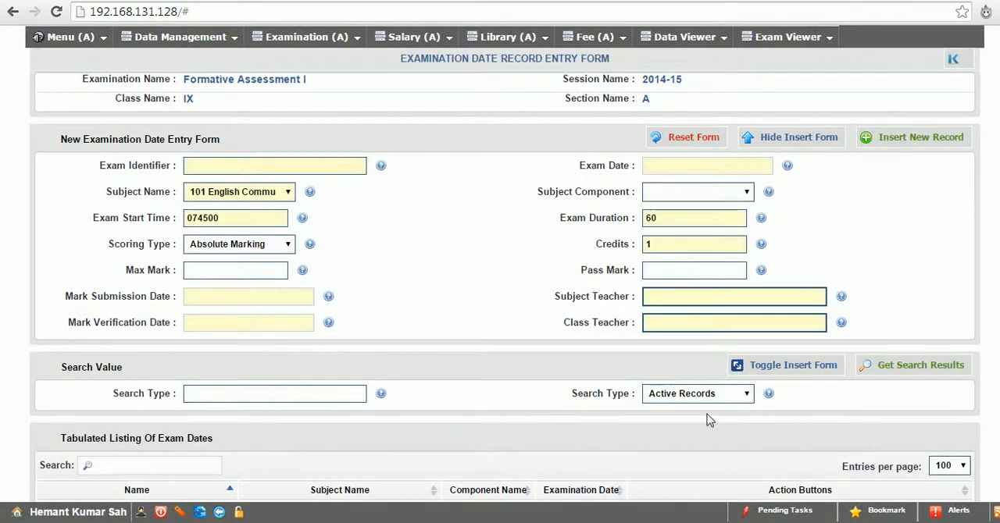
scroll(505, 273, "down", 1)
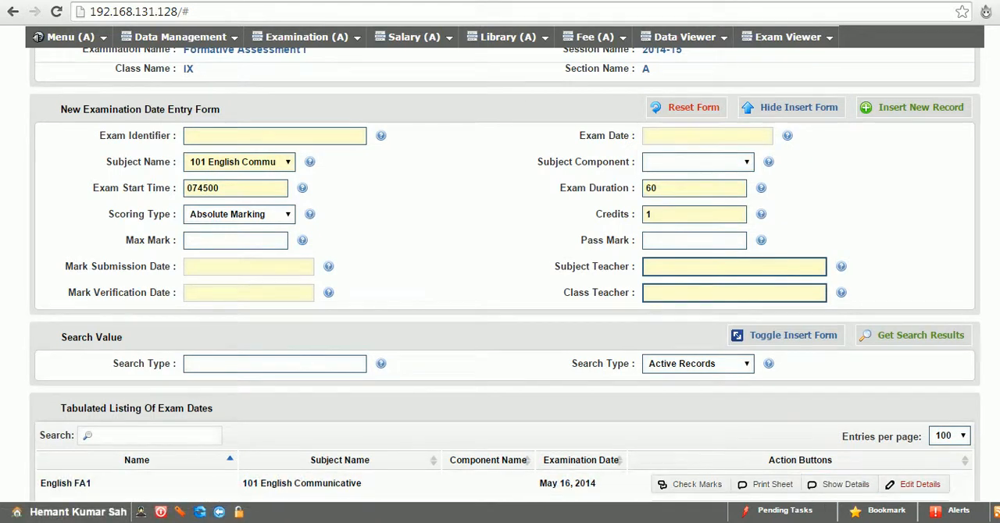
scroll(504, 273, "down", 5)
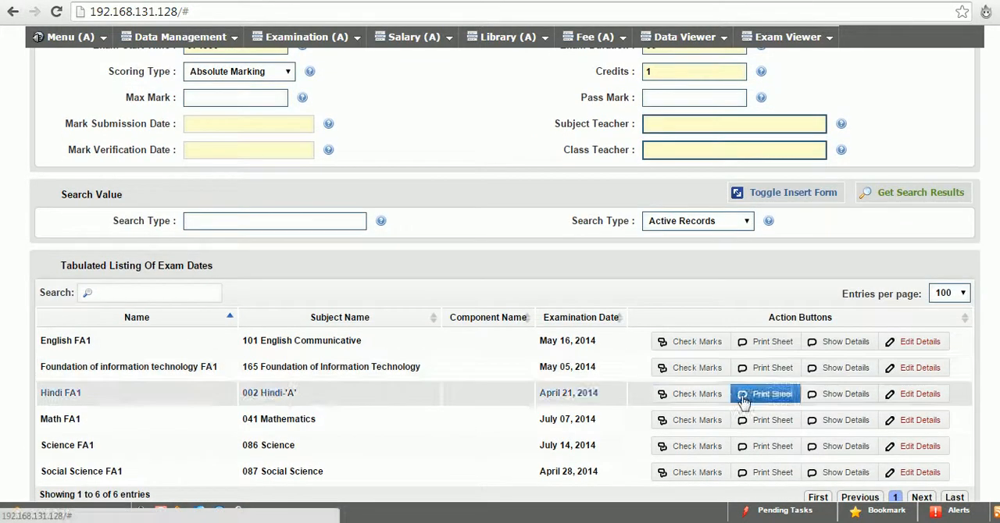
left_click(680, 393)
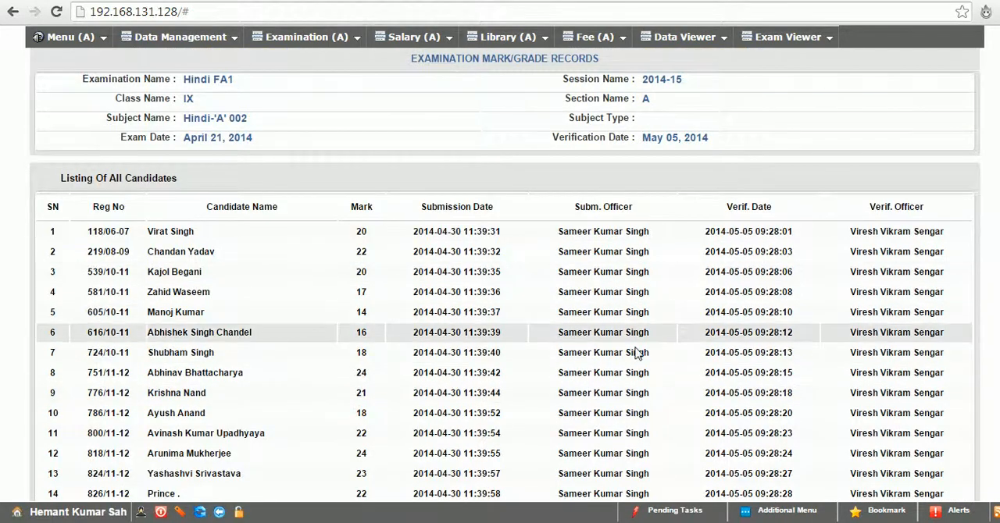
left_click(219, 512)
View the printable mark sheet for Math FA1 and return to the exam dates listing
scroll(752, 380, "down", 3)
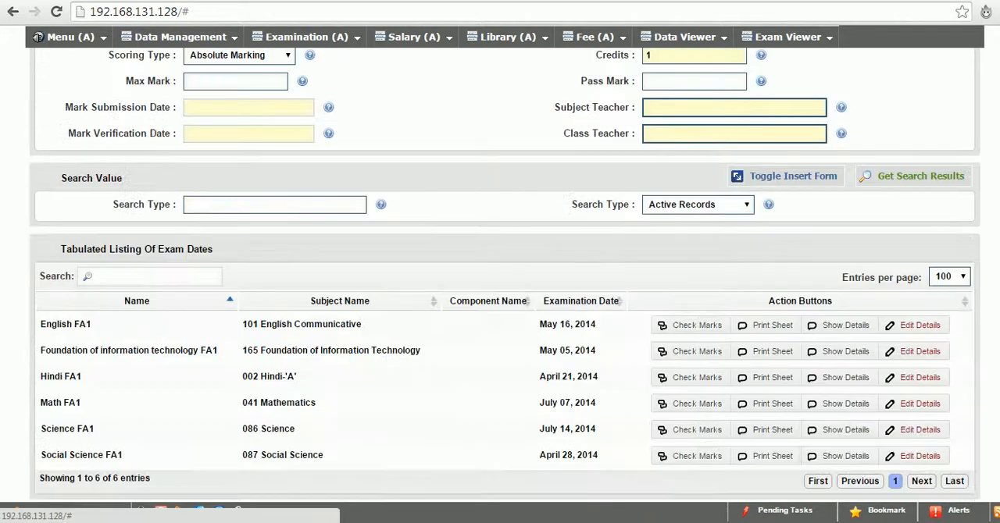
left_click(756, 407)
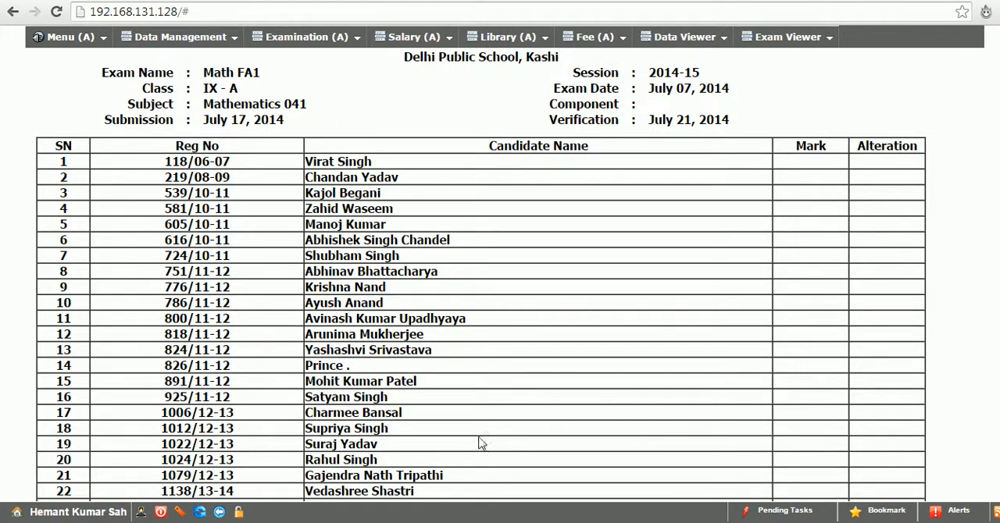
left_click(218, 512)
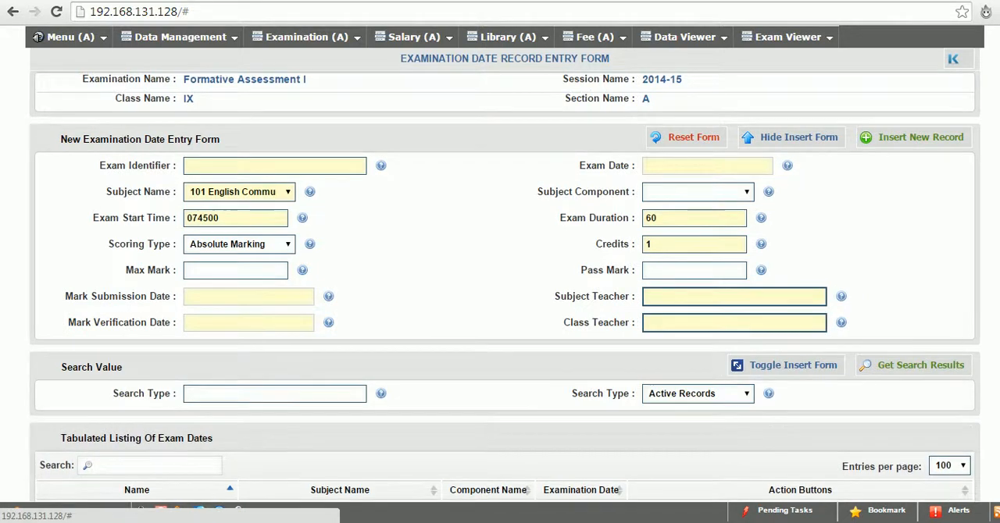
scroll(505, 417, "down", 3)
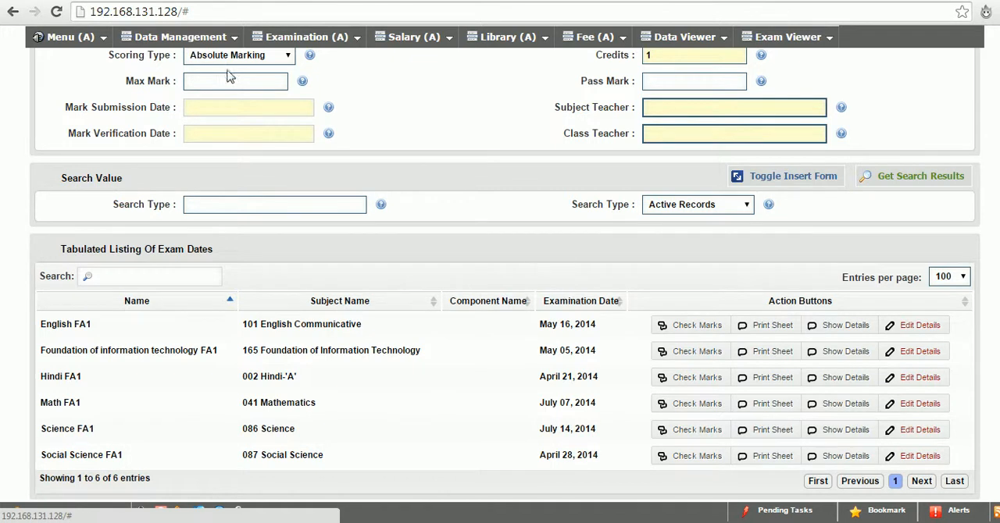
Open the result type management page from result preparation and look through the listed result definitions
mouse_move(294, 41)
mouse_move(378, 115)
left_click(483, 127)
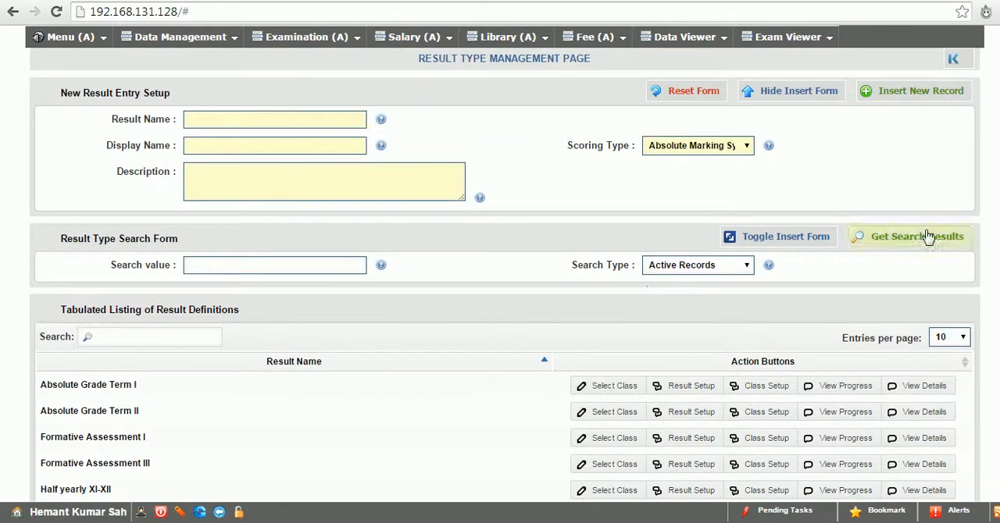
scroll(505, 273, "down", 4)
scroll(504, 273, "up", 3)
scroll(504, 274, "up", 1)
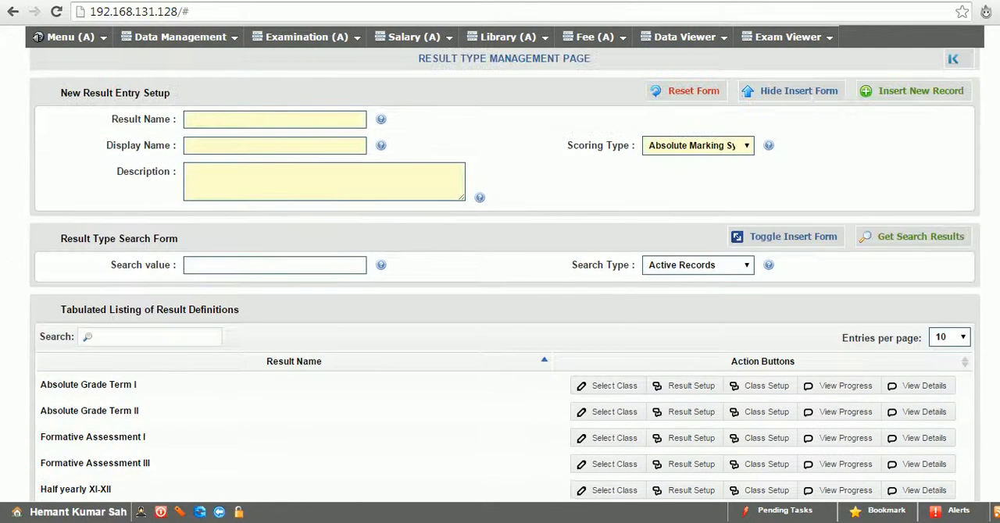
Insert a result with name and display name "semester exam result", description "this is just the demo", and absolute marking as scoring type
left_click(252, 118)
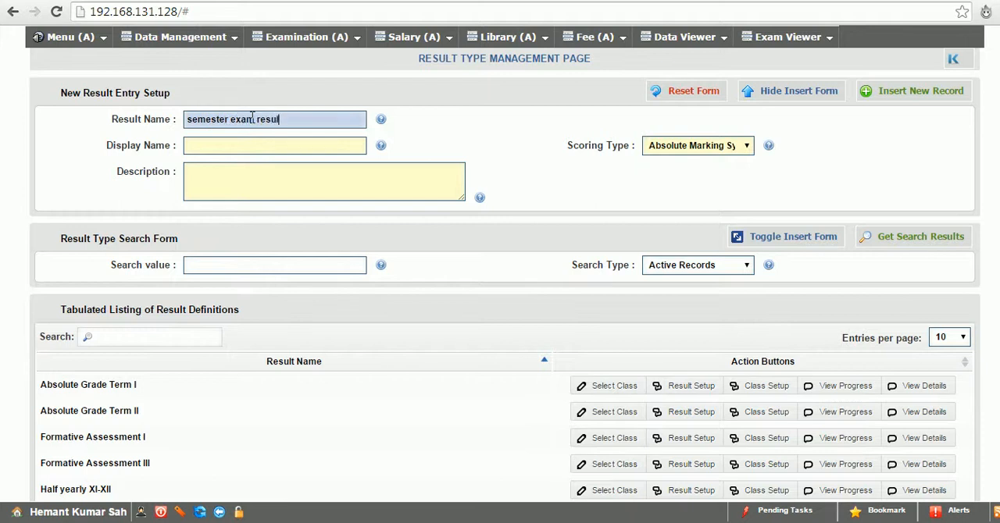
left_click(256, 145)
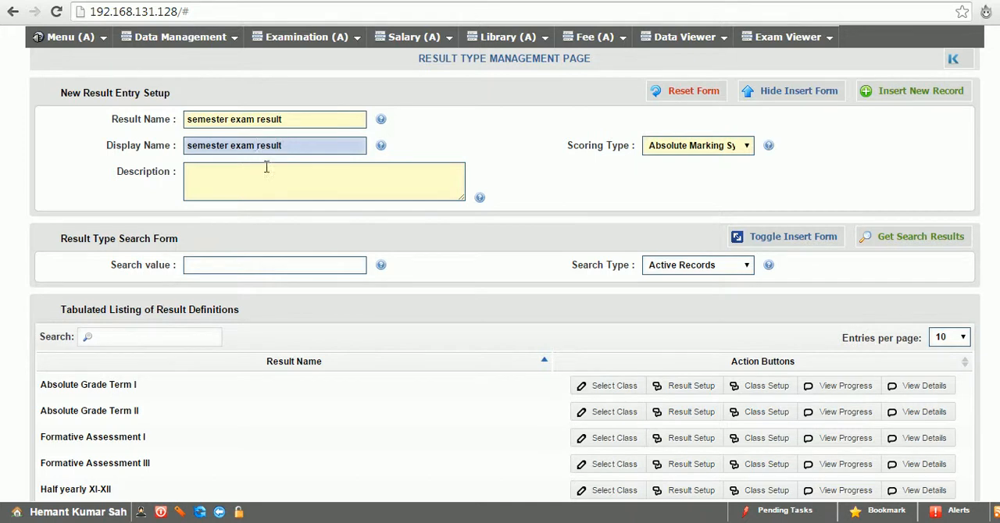
left_click(271, 181)
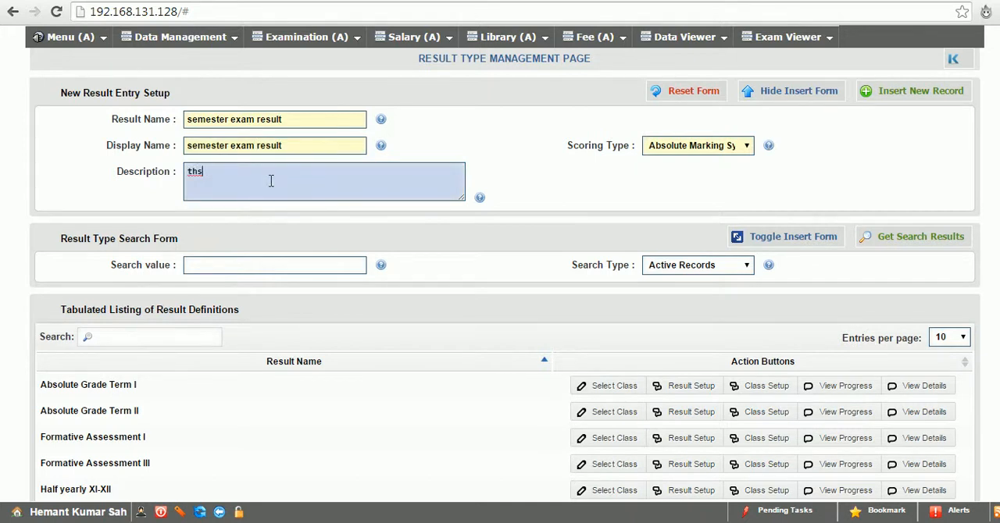
type("this is just the demo")
key("BackSpace")
key("BackSpace")
type("emo")
left_click(708, 149)
left_click(708, 148)
left_click(902, 94)
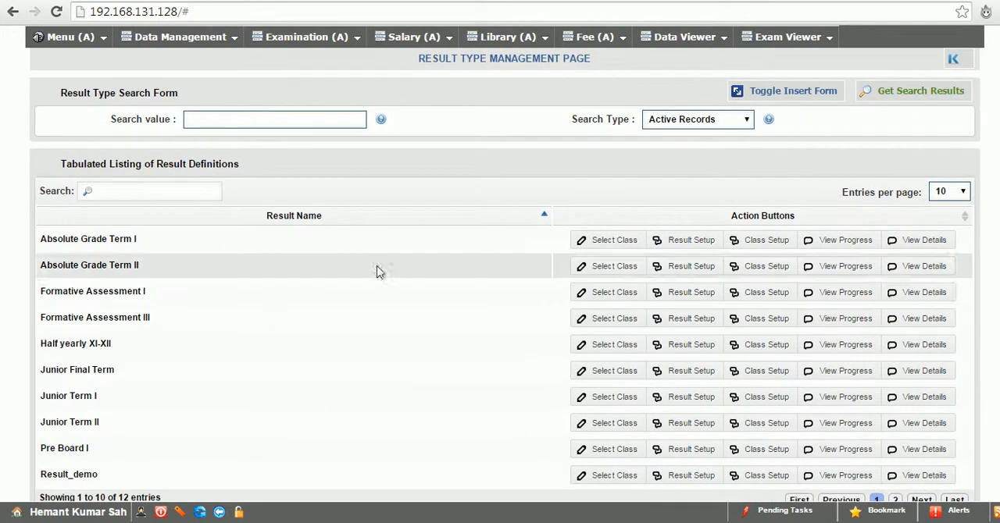
Find semester exam result in the result listing, open its class setup, and assign class X A
left_click(329, 221)
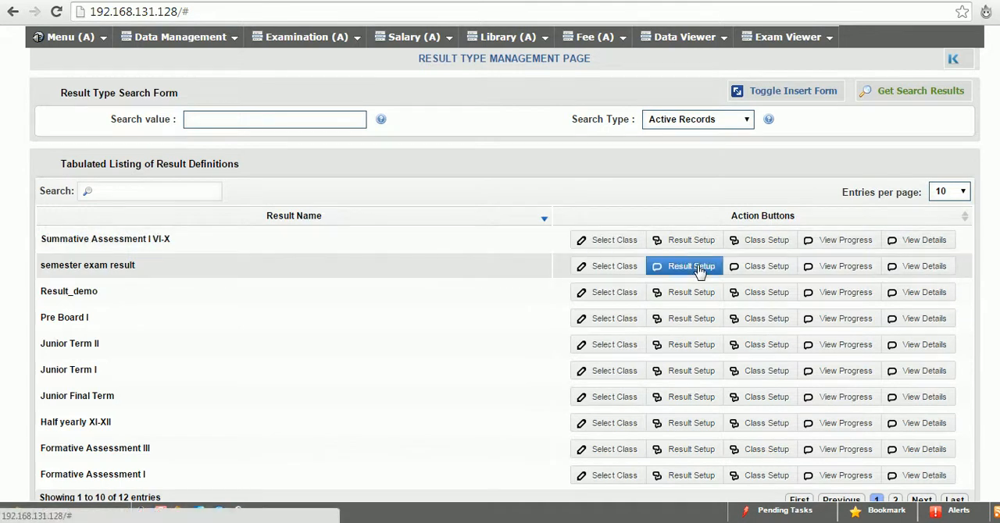
left_click(785, 268)
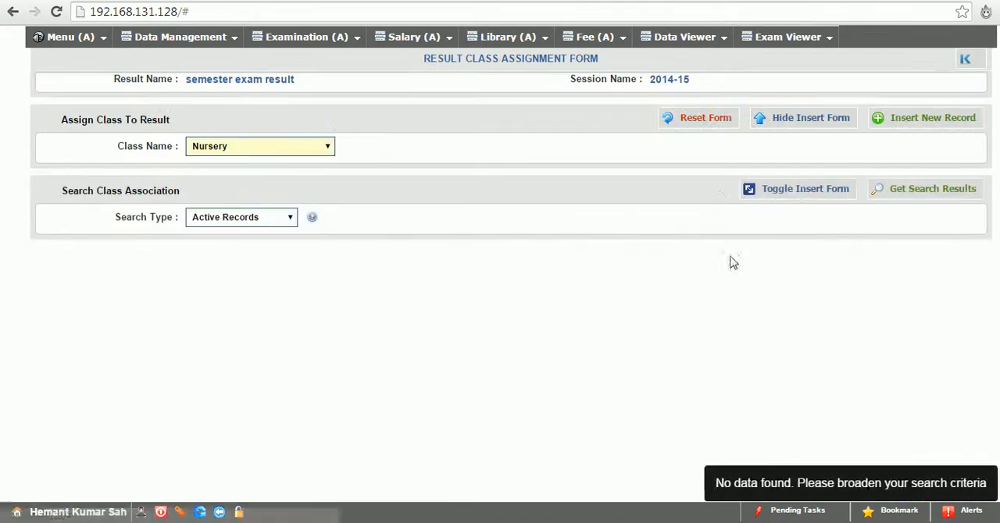
left_click(264, 154)
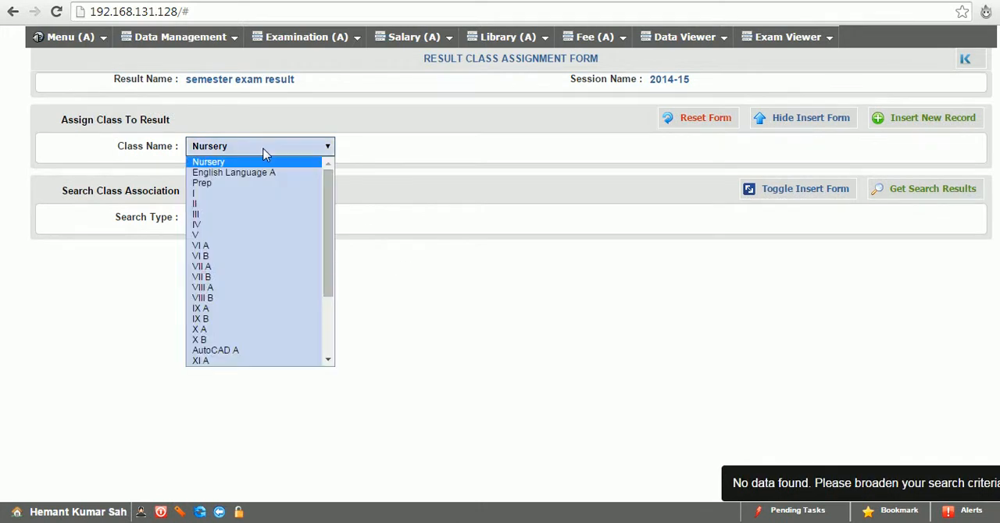
left_click(232, 330)
left_click(913, 118)
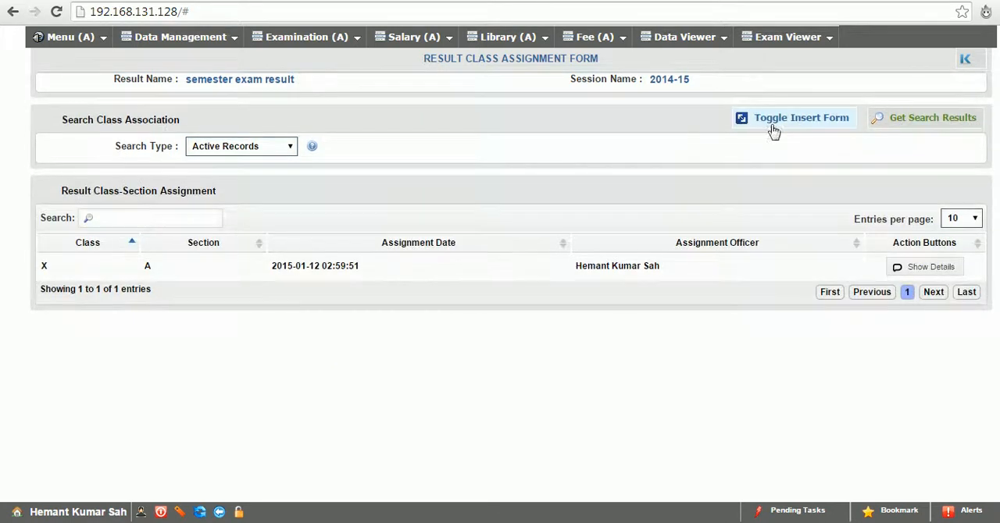
Assign class X B to the semester exam result as well
left_click(773, 127)
left_click(258, 147)
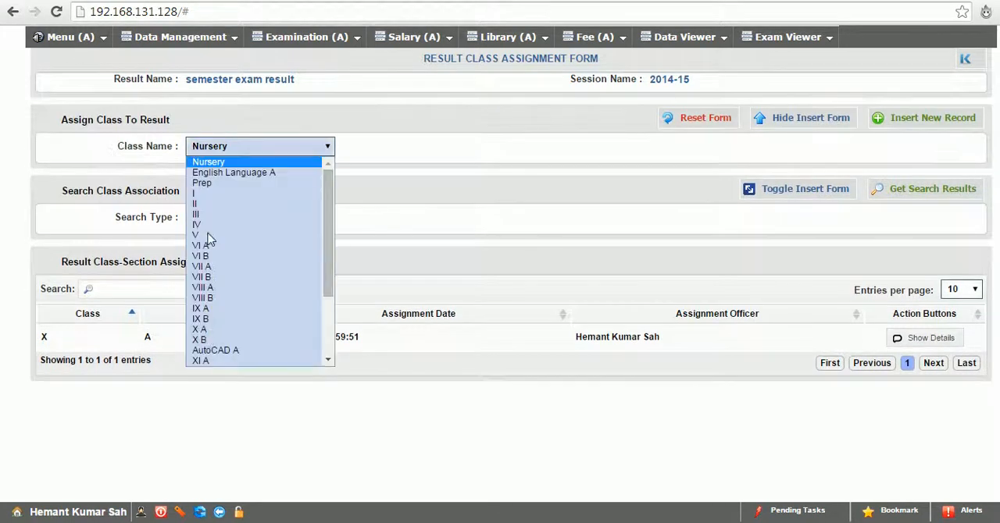
left_click(203, 339)
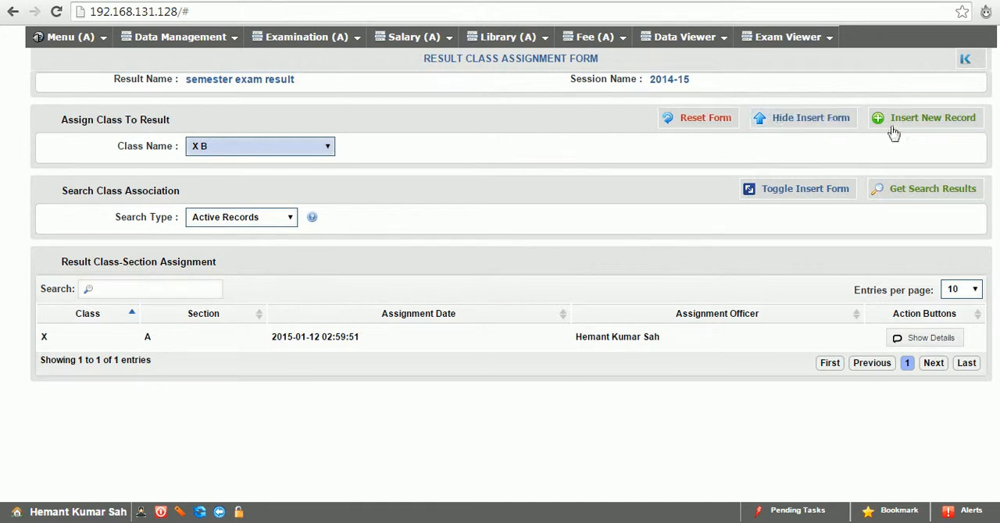
left_click(860, 118)
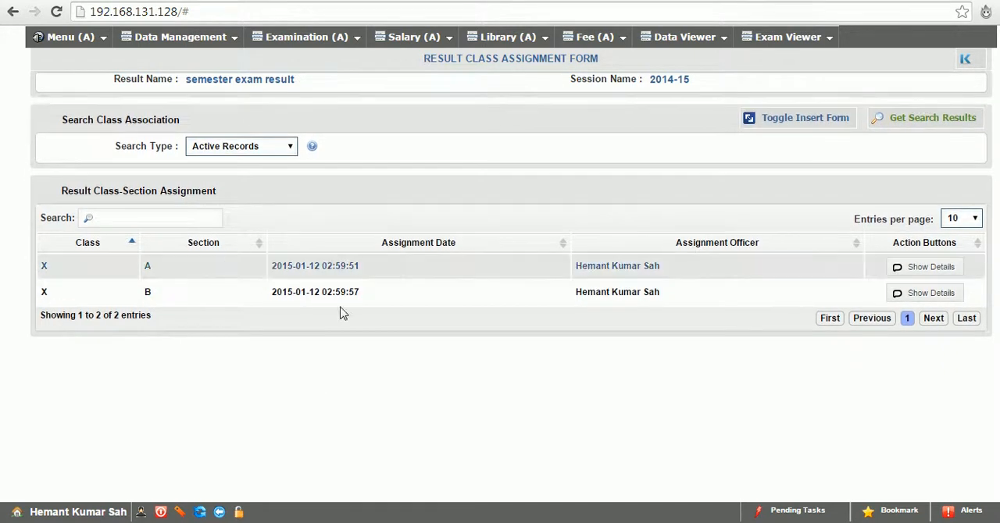
Go back to the result definitions, view the result setup of Absolute Grade Term II, and return to the listing
left_click(221, 513)
scroll(747, 233, "down", 2)
scroll(709, 309, "down", 1)
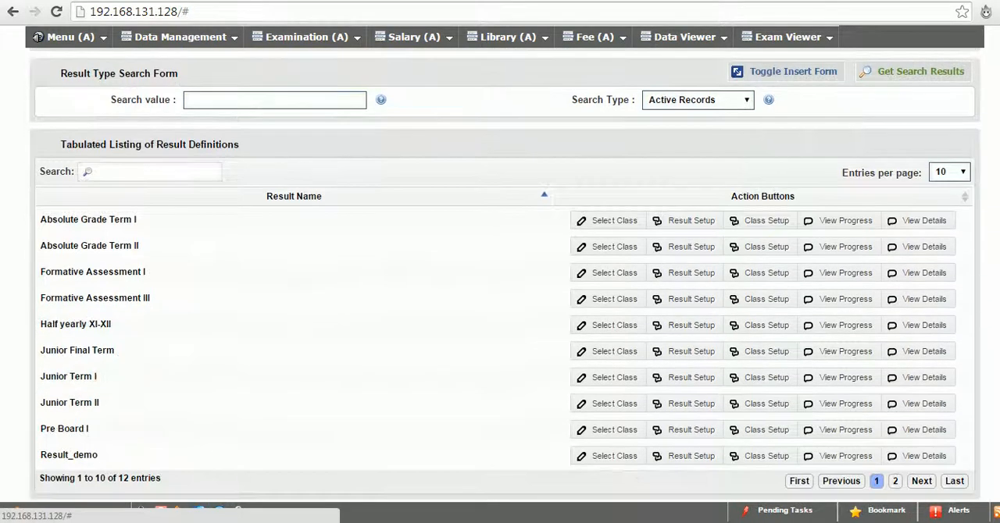
left_click(690, 257)
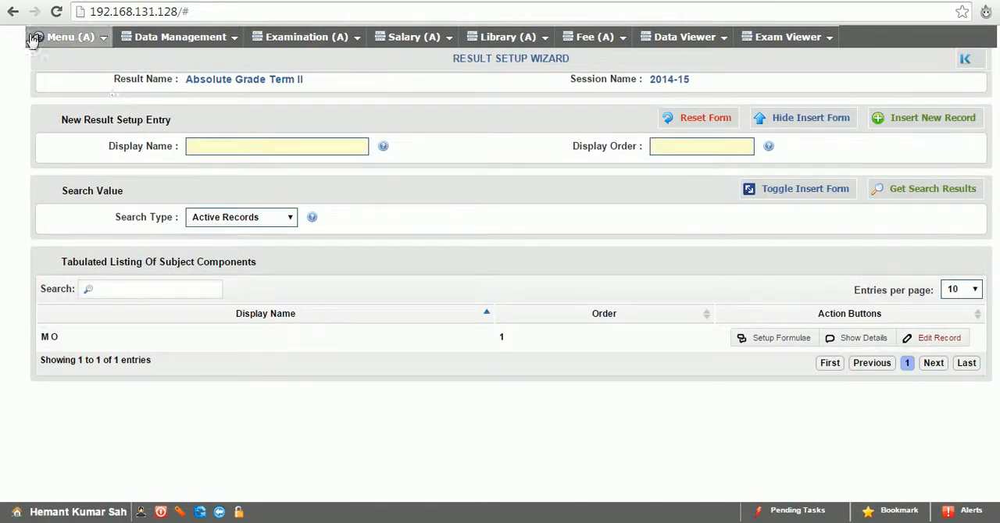
left_click(218, 512)
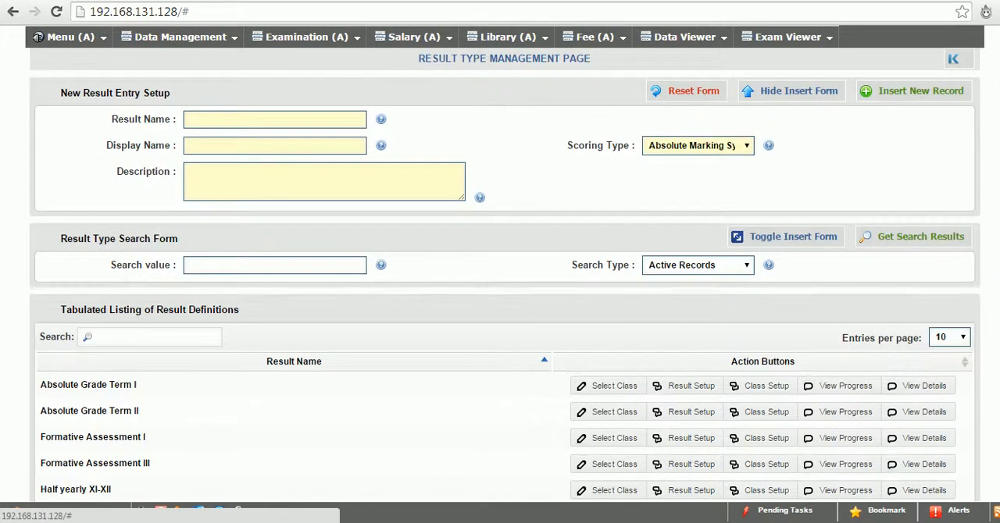
Open the result setup of semester exam result and insert a component with display name MO and display order 0
scroll(620, 415, "down", 3)
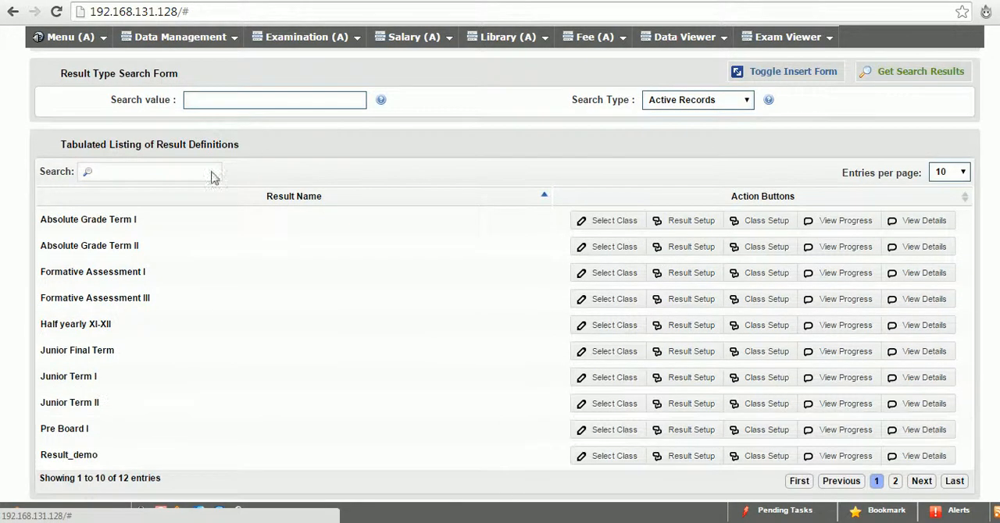
left_click(218, 200)
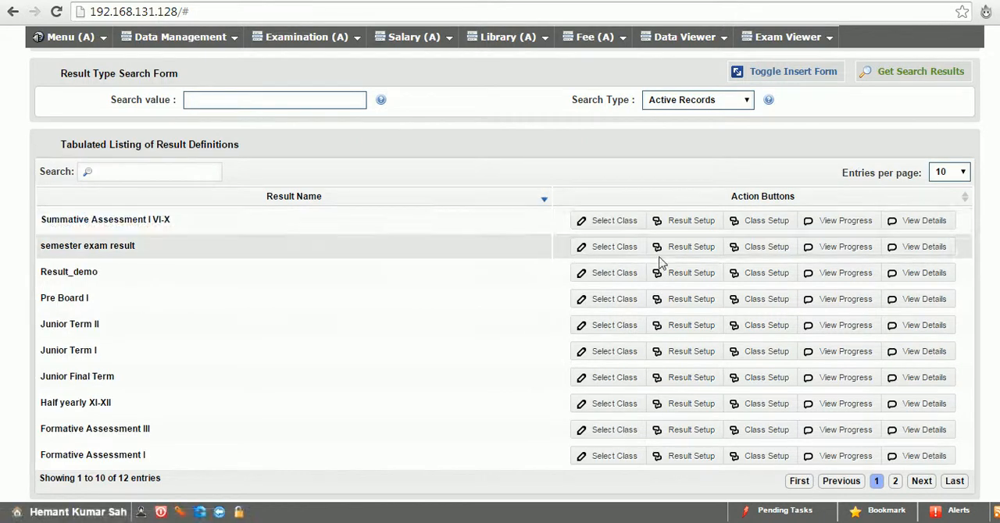
left_click(682, 248)
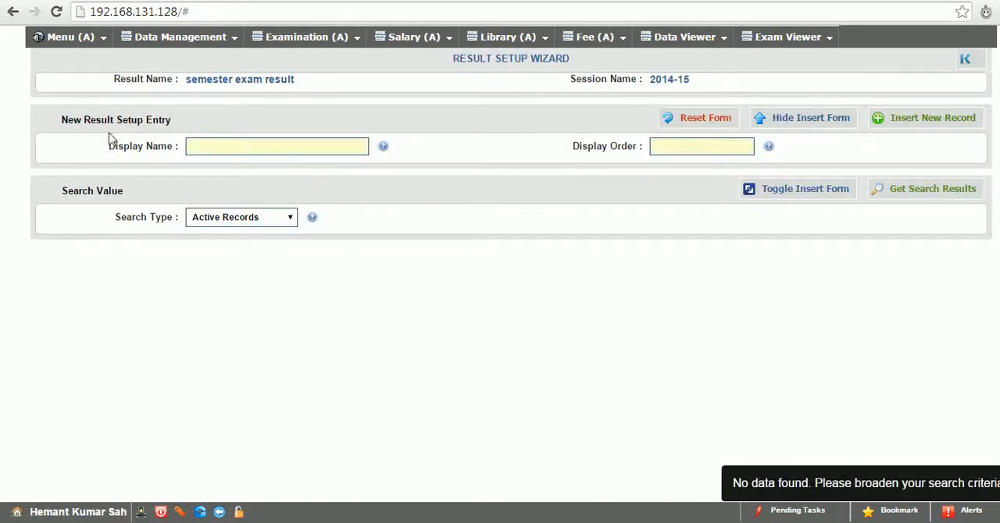
left_click(233, 146)
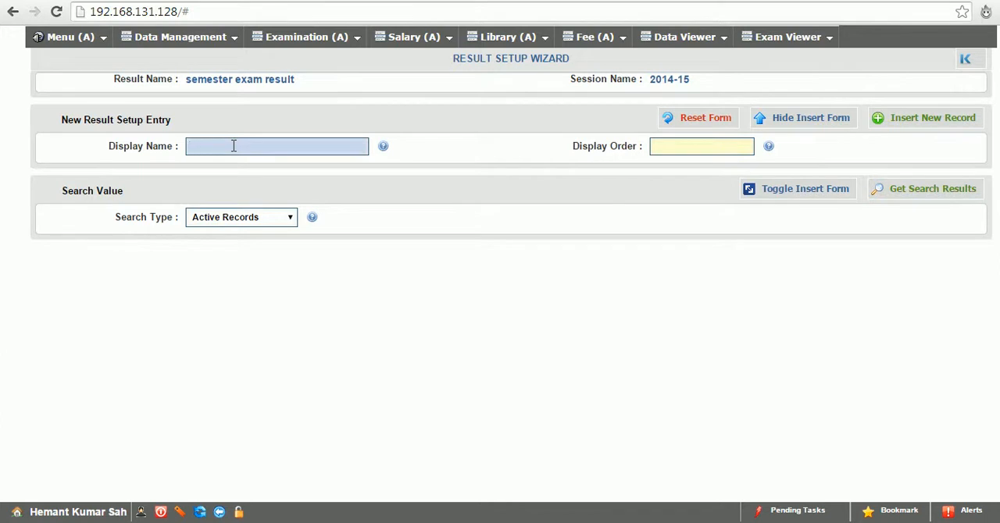
left_click(897, 118)
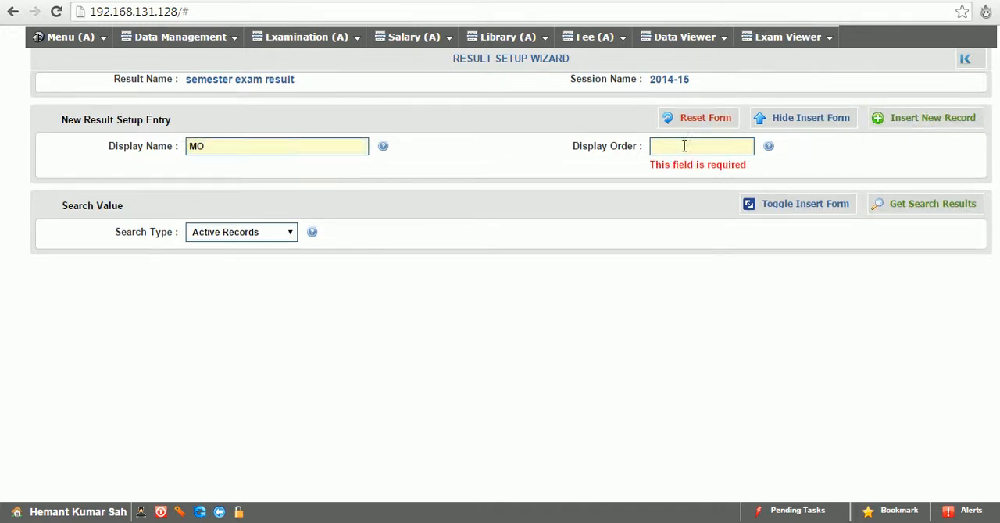
left_click(685, 145)
left_click(888, 117)
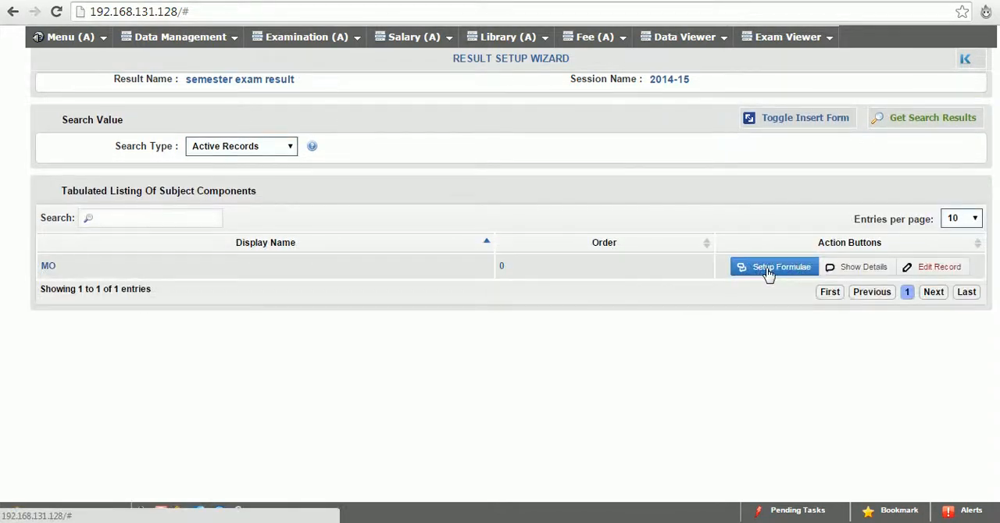
Open MO's formulae setup and insert "semester final" using Formative Assessment I, weightage 30 and display order 0
left_click(769, 269)
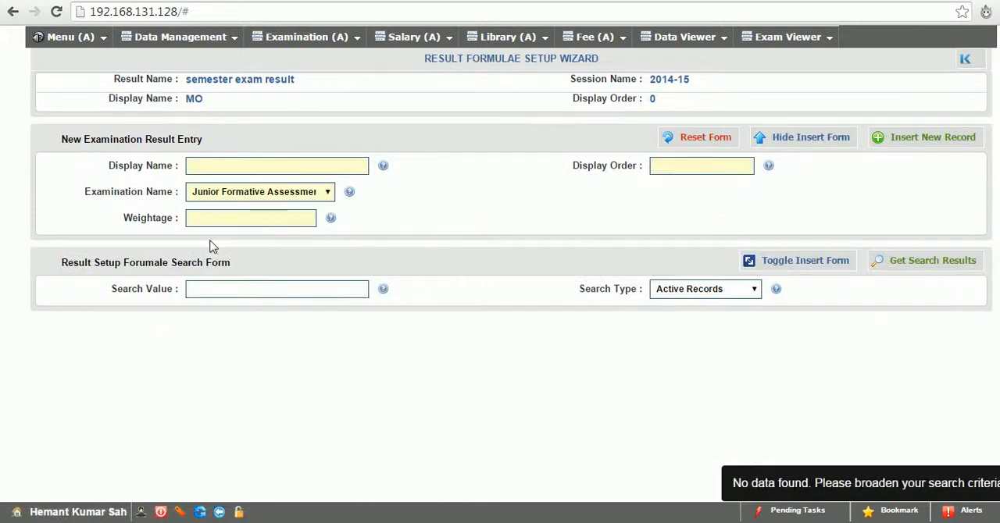
left_click(219, 195)
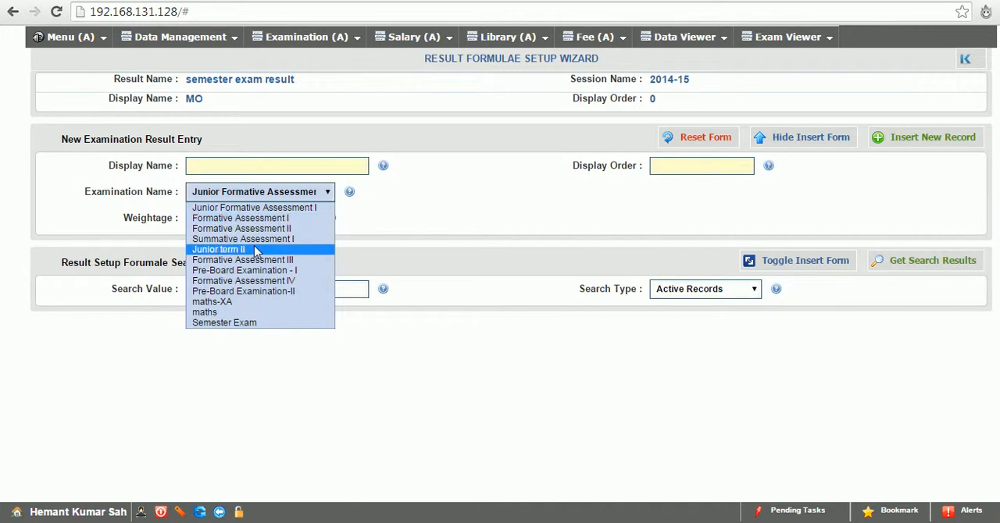
left_click(238, 165)
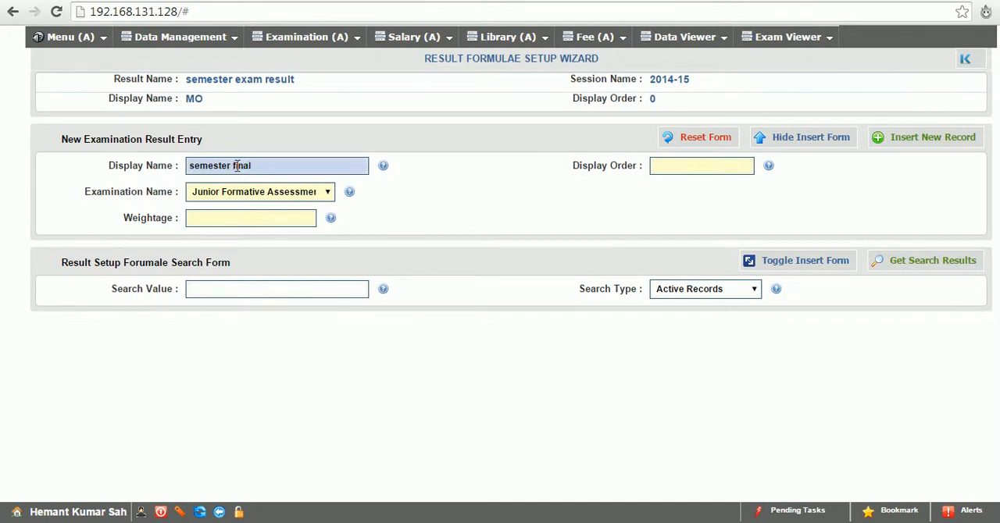
left_click(252, 195)
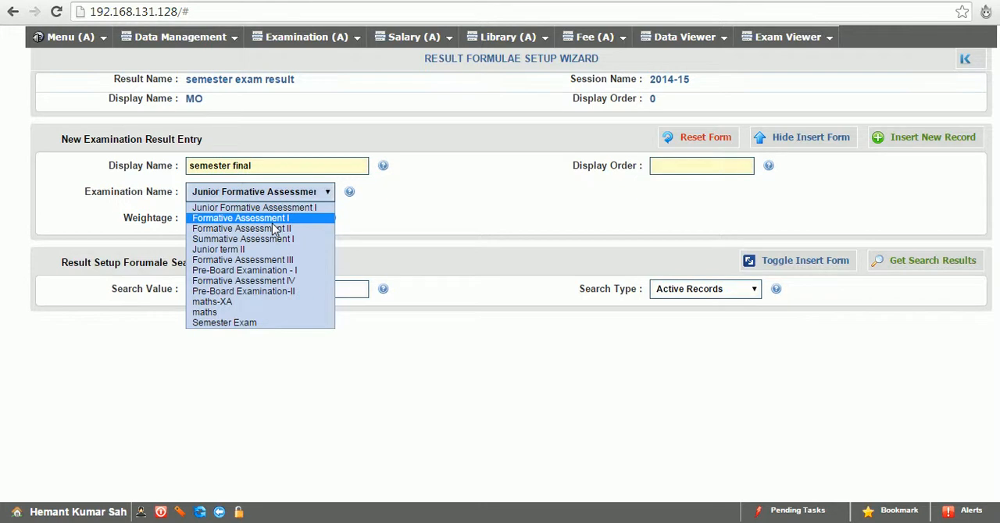
left_click(273, 222)
left_click(264, 217)
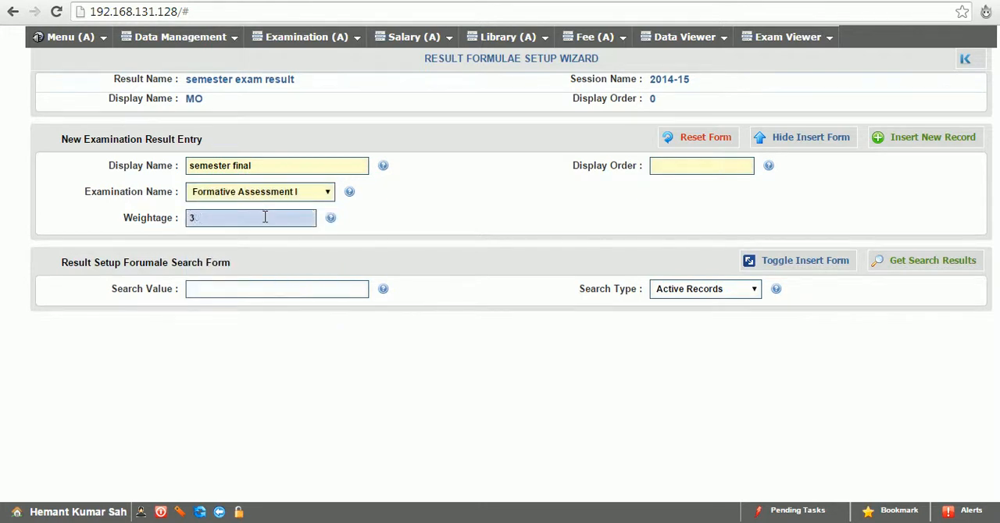
left_click(656, 164)
type("0")
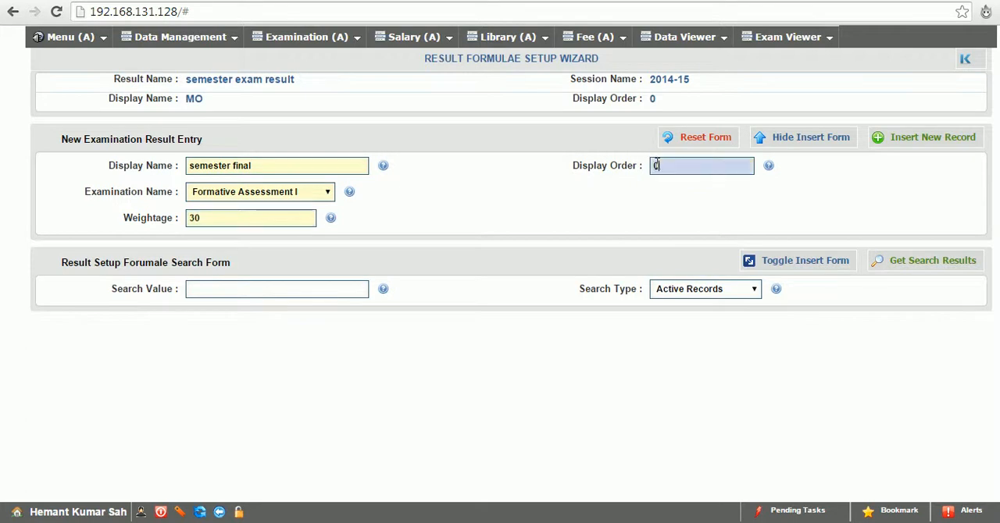
left_click(924, 144)
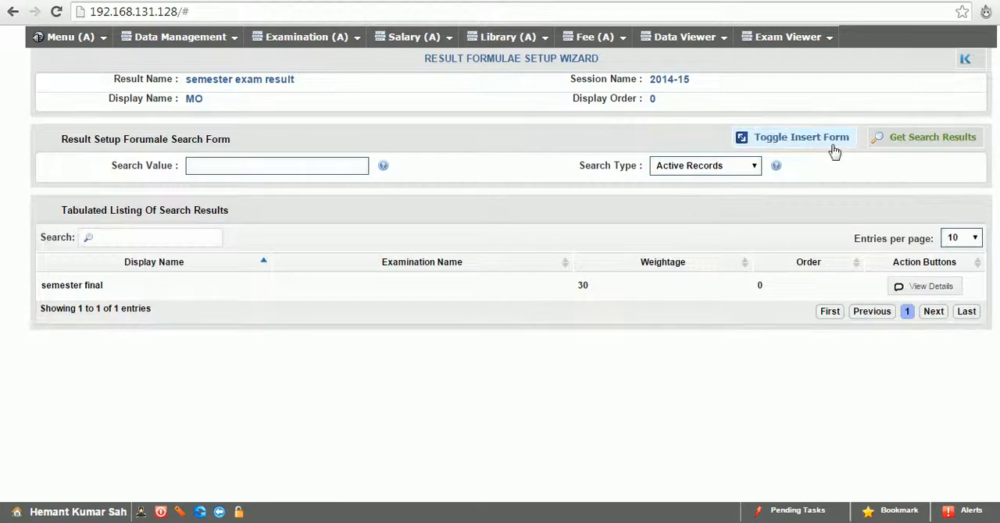
Insert a second formula entry "semester final 2" using Formative Assessment II, weightage 70 and display order 2
left_click(837, 148)
left_click(261, 192)
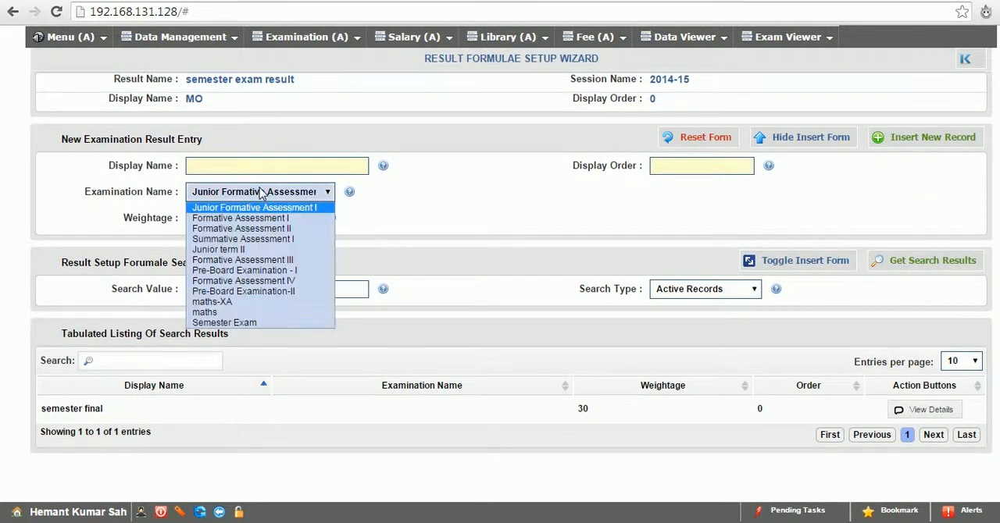
left_click(241, 228)
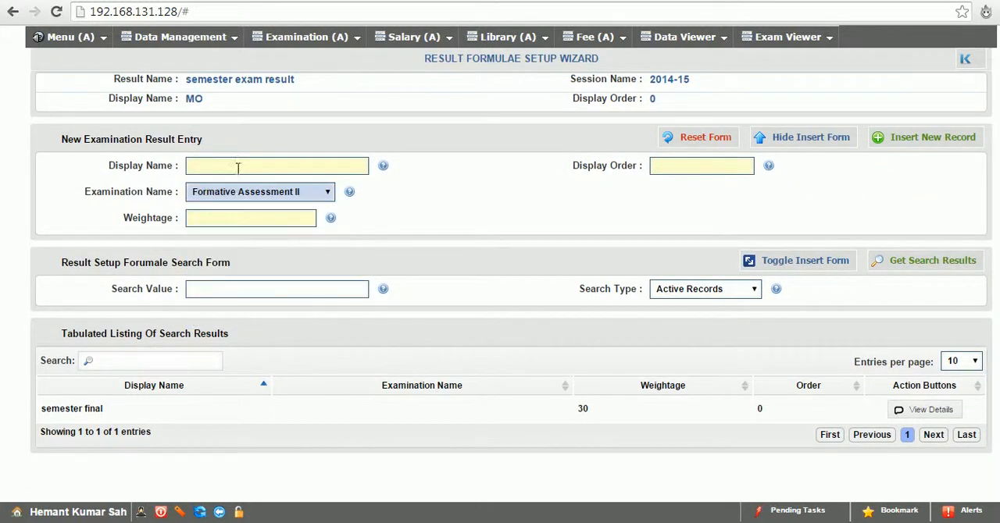
left_click(239, 166)
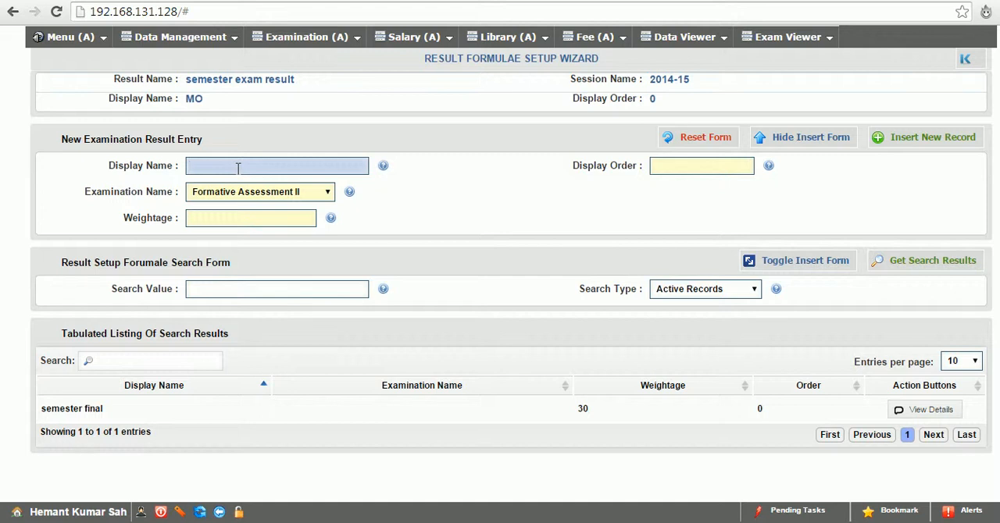
type("semester final 2")
left_click(272, 219)
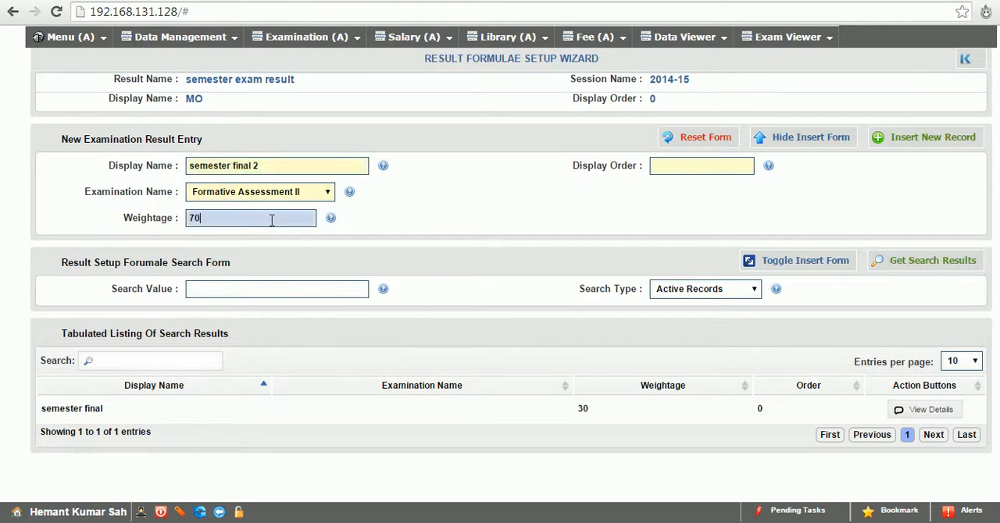
left_click(726, 165)
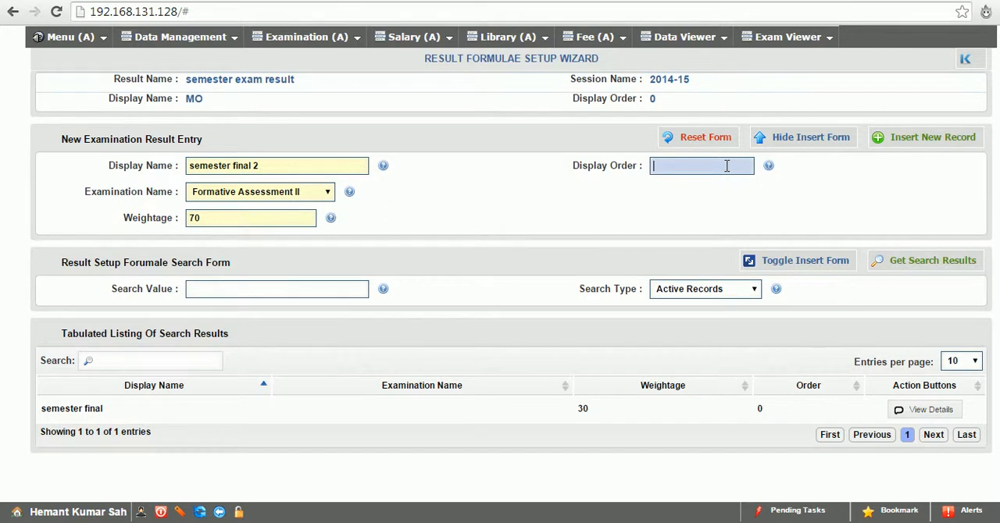
type("2")
left_click(960, 138)
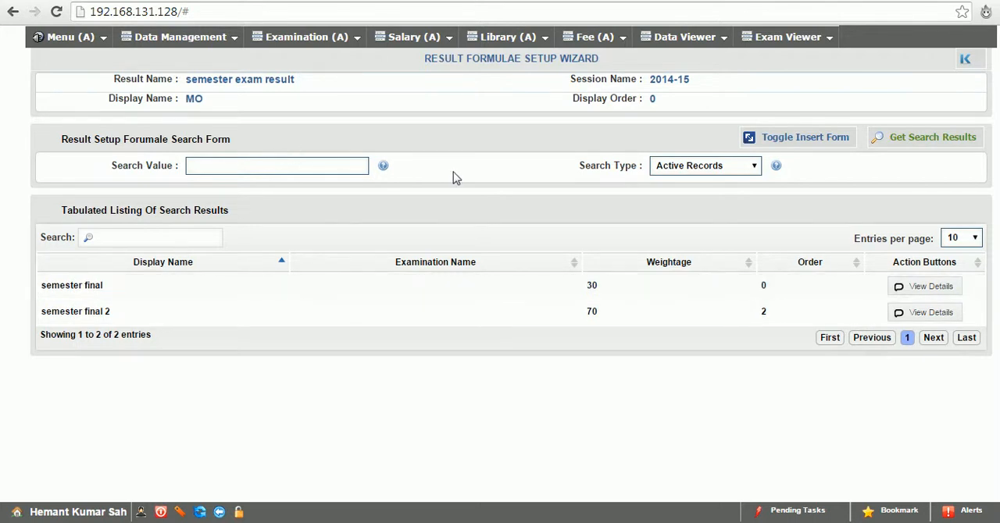
View the details of the semester final entry, then go back to the listing of result definitions
left_click(919, 287)
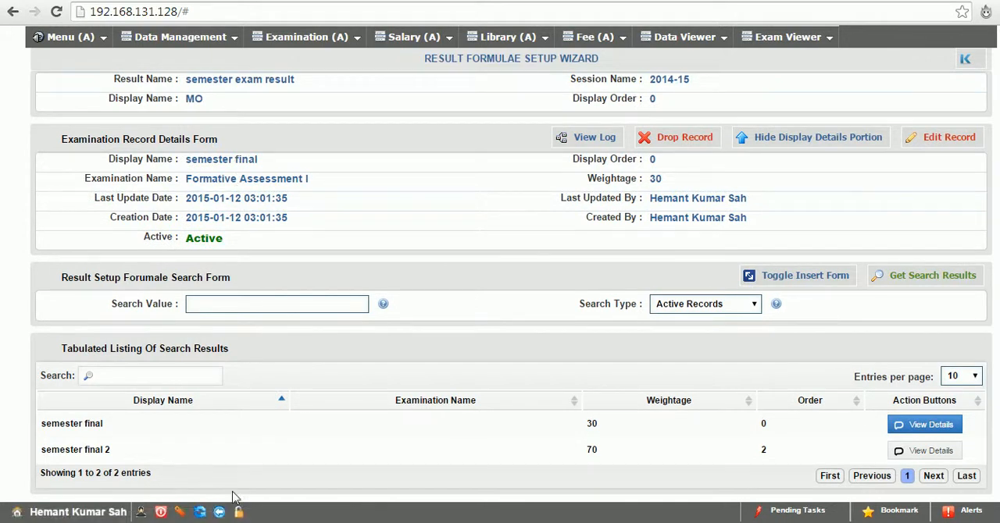
left_click(220, 512)
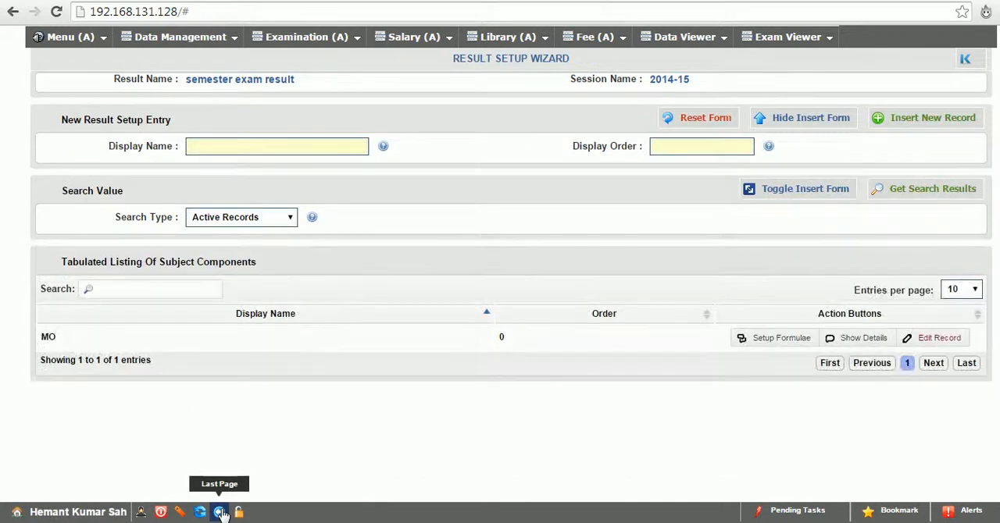
left_click(220, 512)
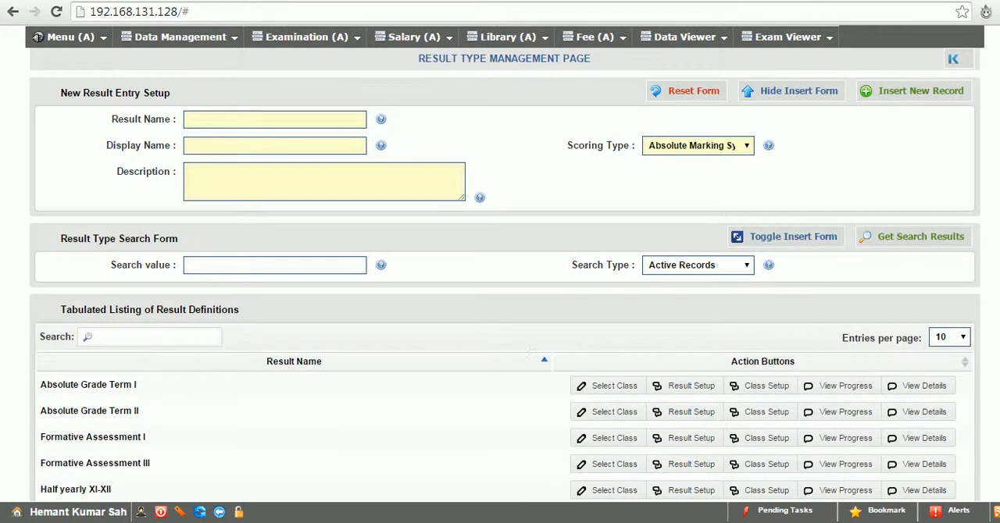
Select class XI A for Absolute Grade Term II and open its result section setup
scroll(531, 353, "down", 2)
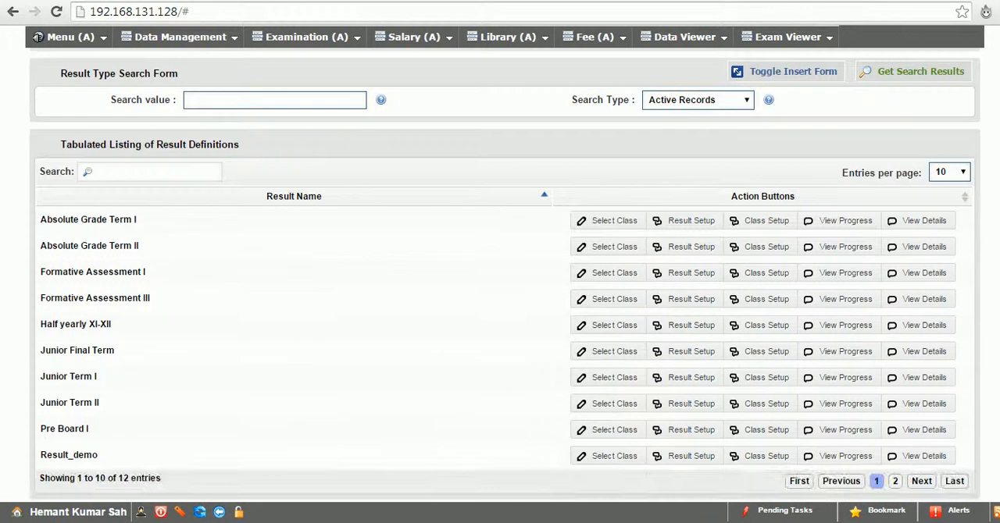
left_click(614, 247)
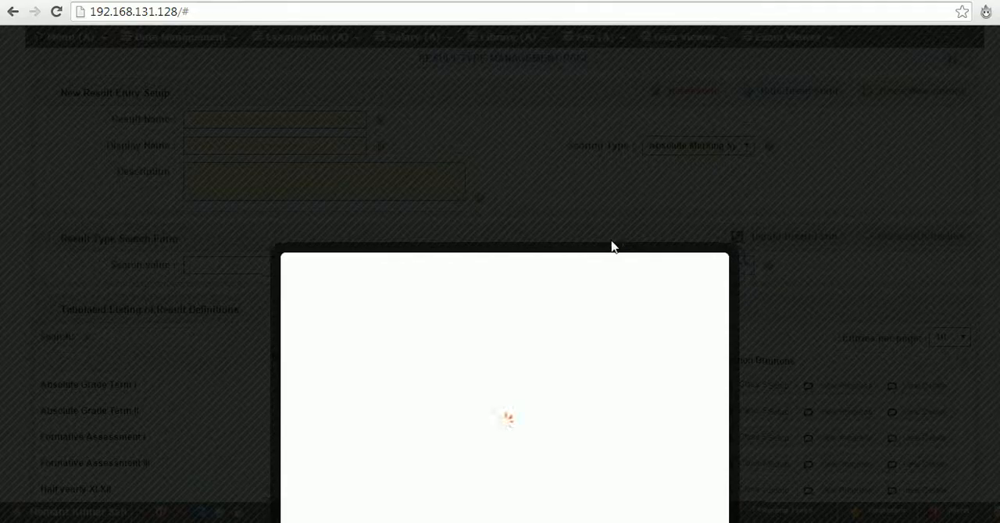
left_click(536, 283)
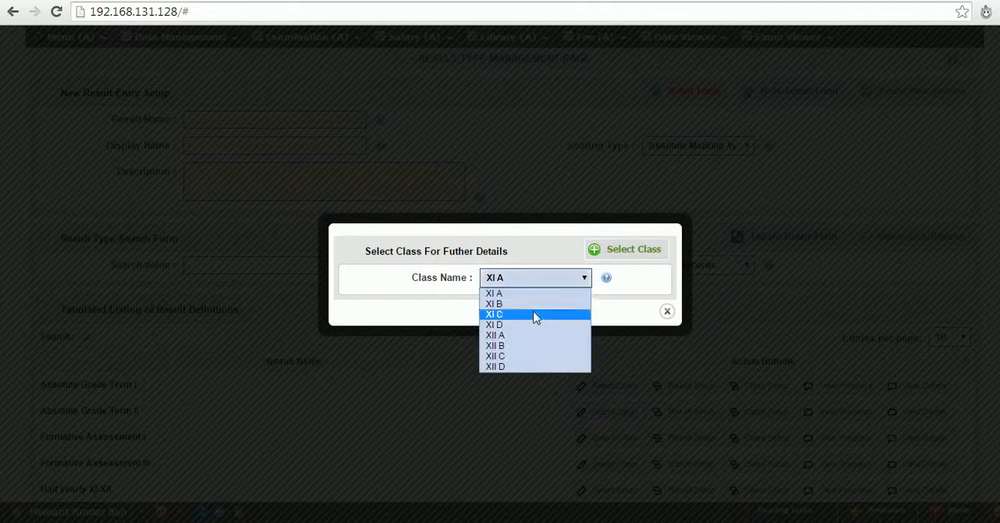
left_click(520, 277)
left_click(629, 248)
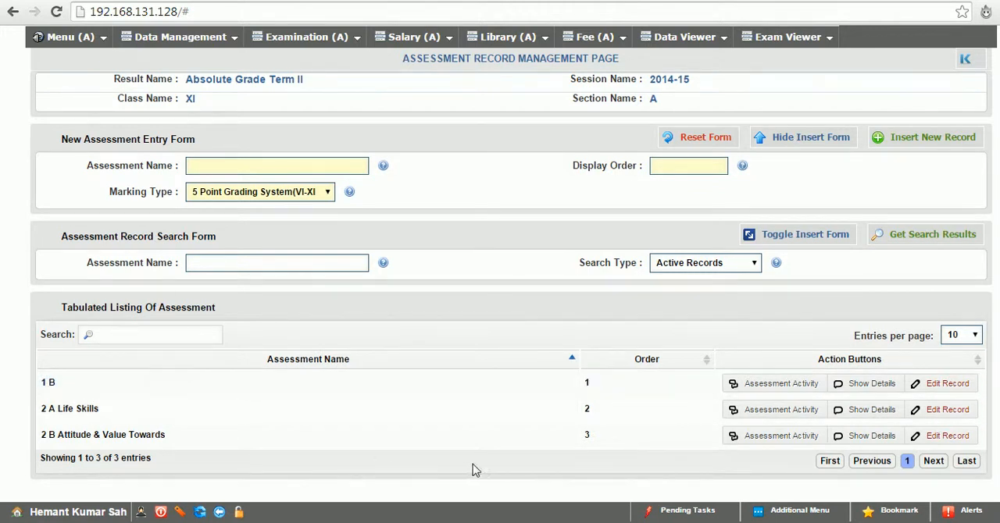
left_click(796, 510)
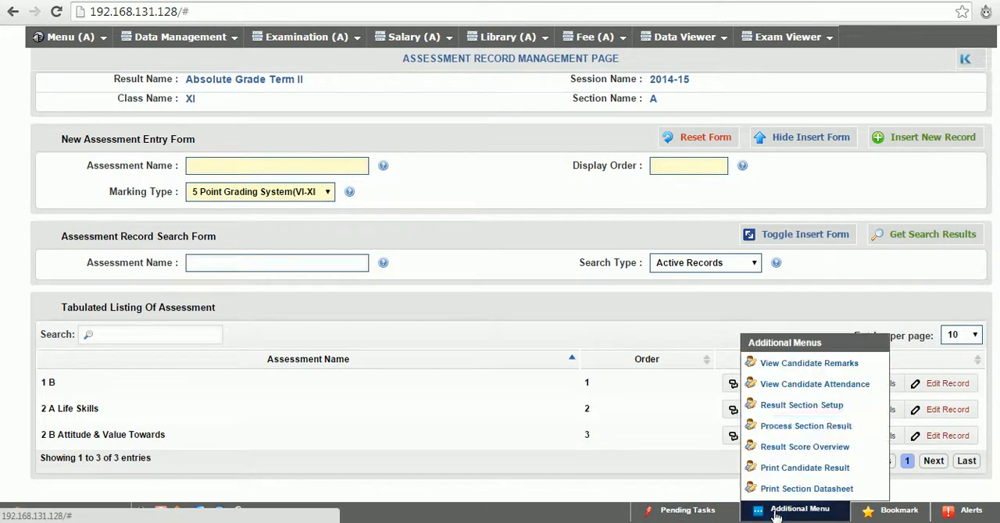
left_click(785, 405)
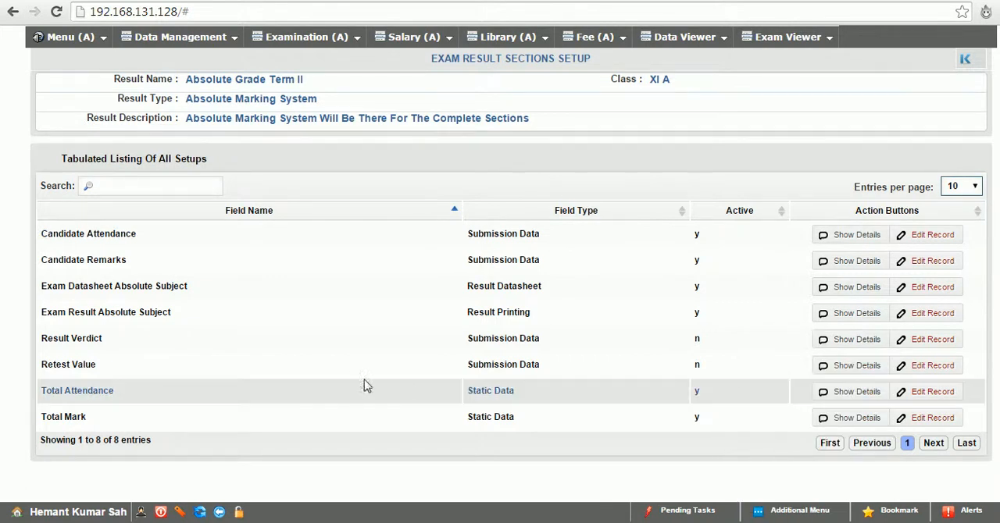
Open the Total Mark, Total Attendance and Retest Value records in edit mode to examine their settings
left_click(932, 417)
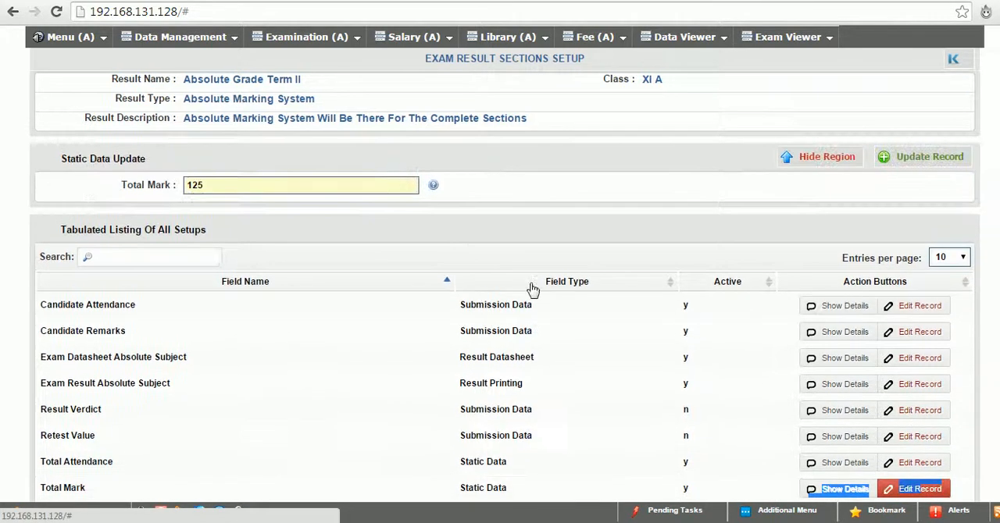
scroll(505, 275, "down", 1)
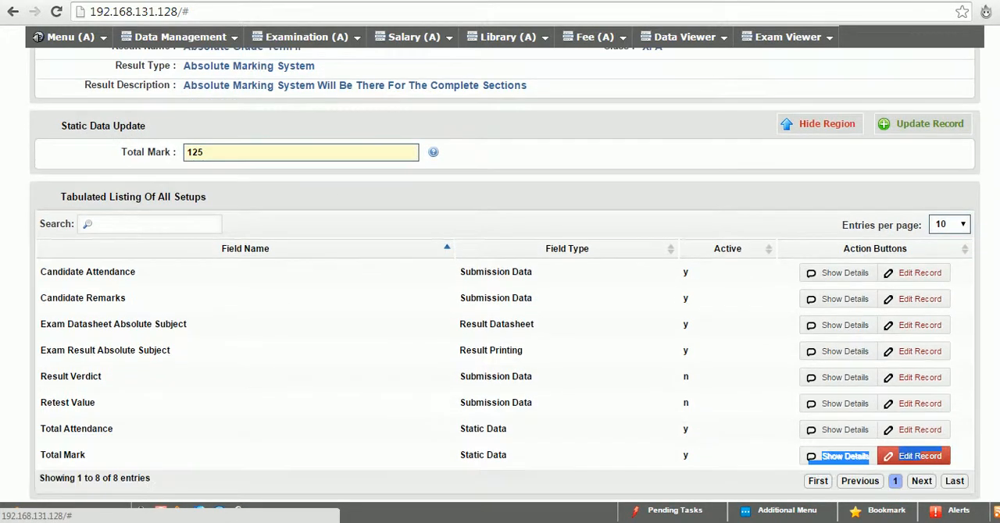
left_click(928, 431)
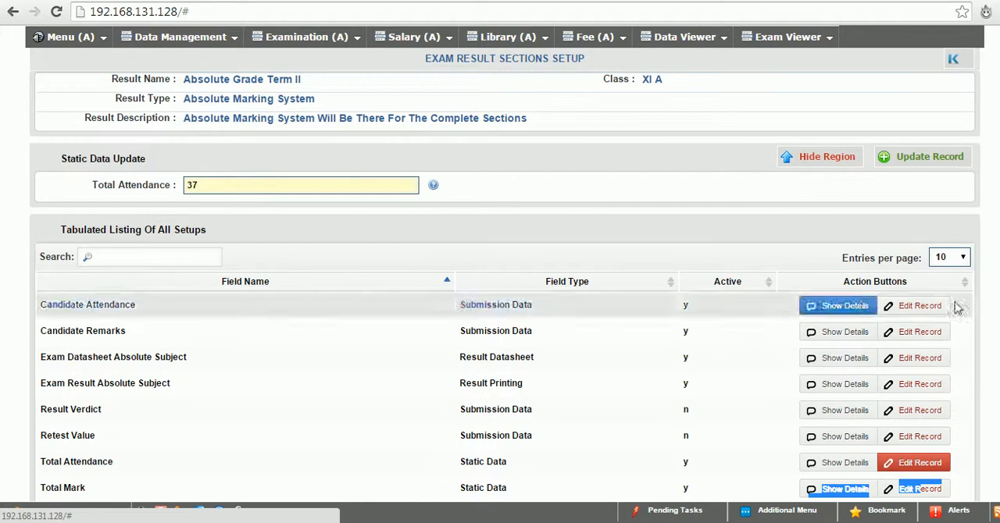
scroll(505, 273, "down", 1)
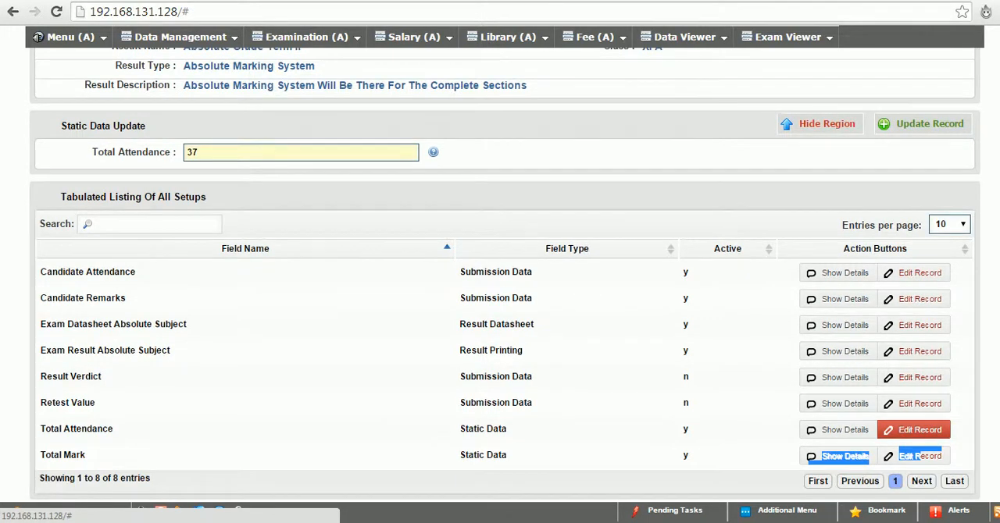
scroll(505, 274, "up", 1)
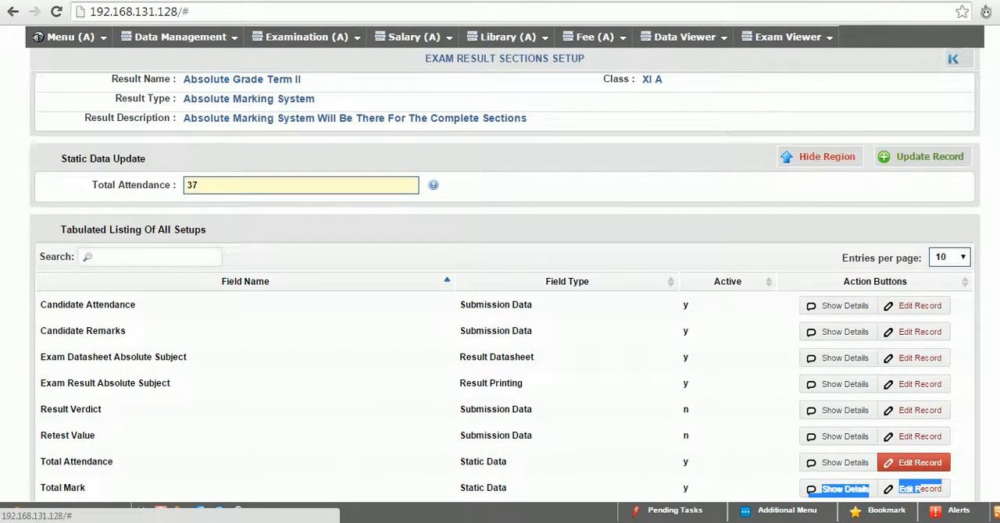
scroll(505, 273, "down", 1)
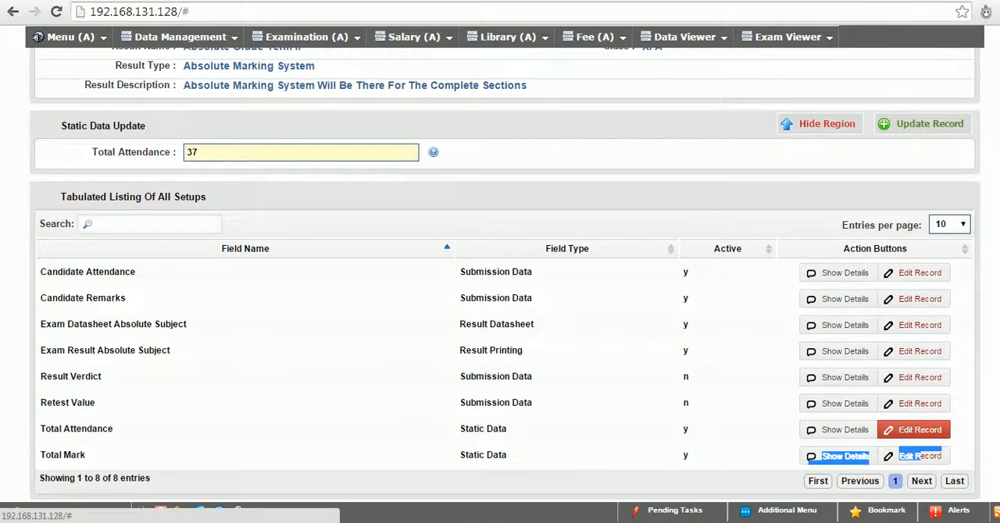
left_click(904, 402)
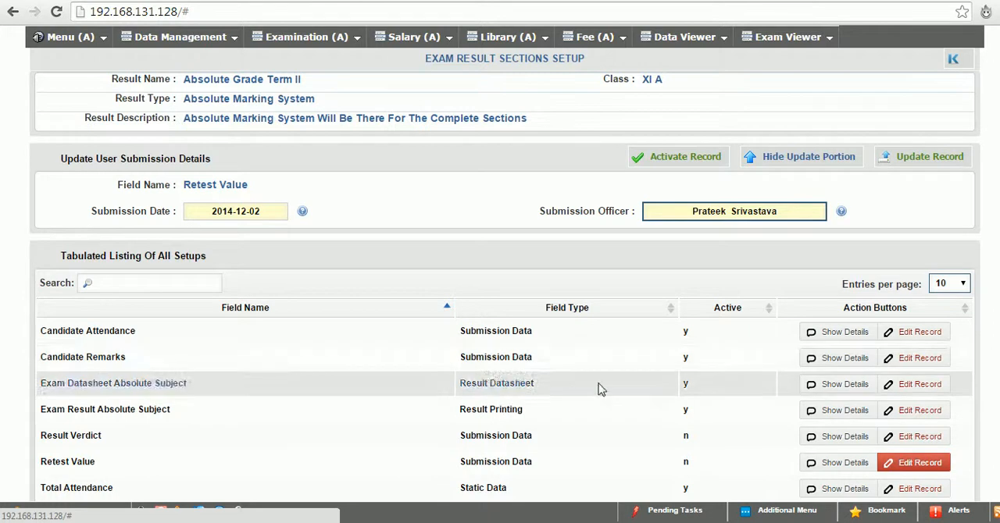
Open the Exam Datasheet Absolute Subject record in edit mode and examine its available report options
left_click(936, 385)
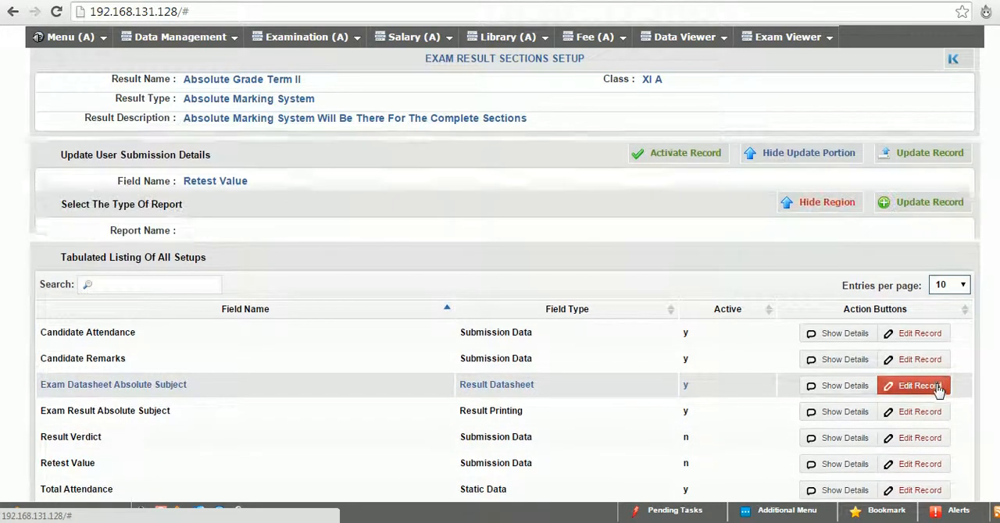
left_click(329, 215)
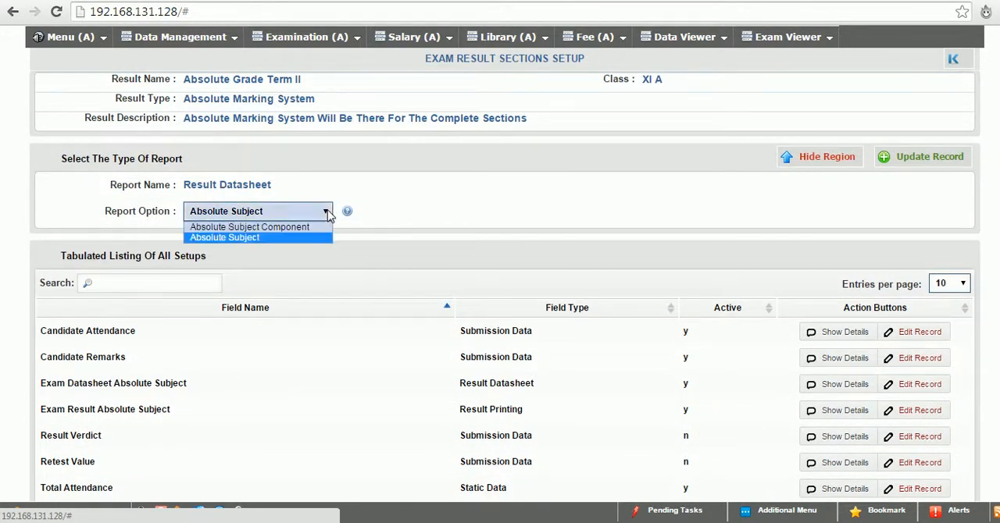
left_click(328, 216)
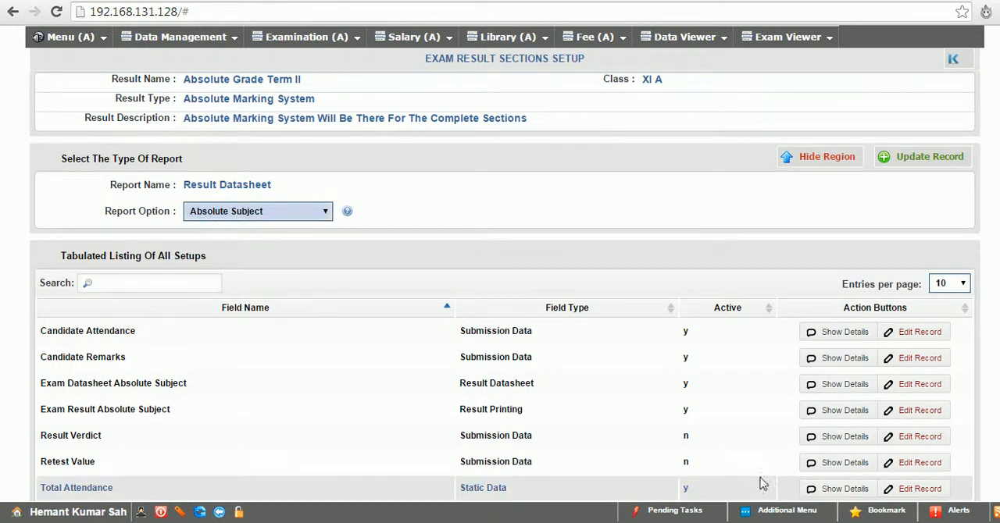
left_click(256, 214)
left_click(257, 214)
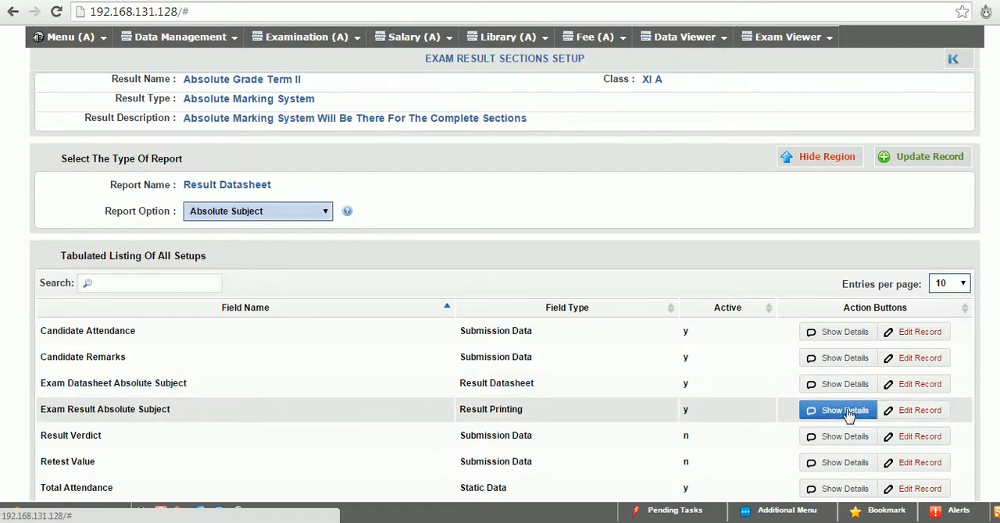
Open the Exam Result Absolute Subject record in edit mode and check the report options for Result Printing
left_click(920, 418)
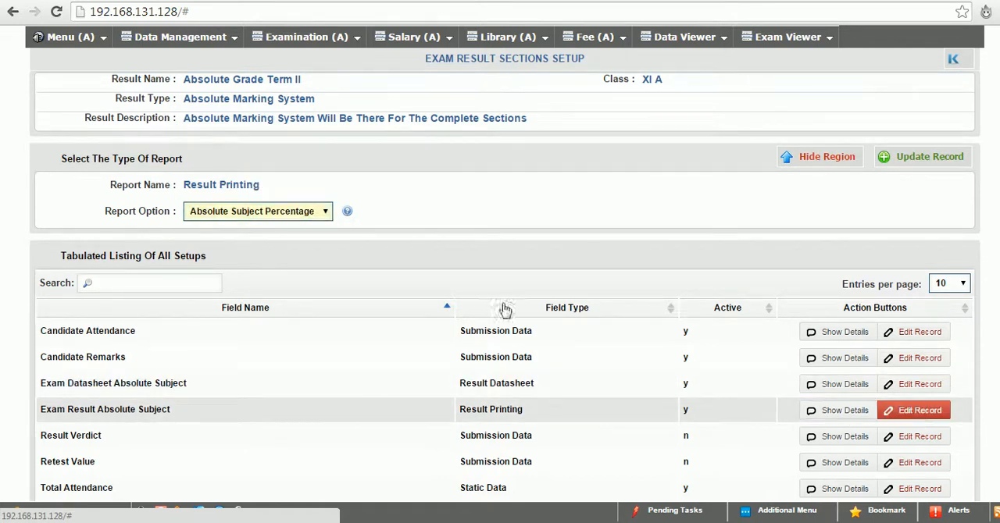
left_click(281, 218)
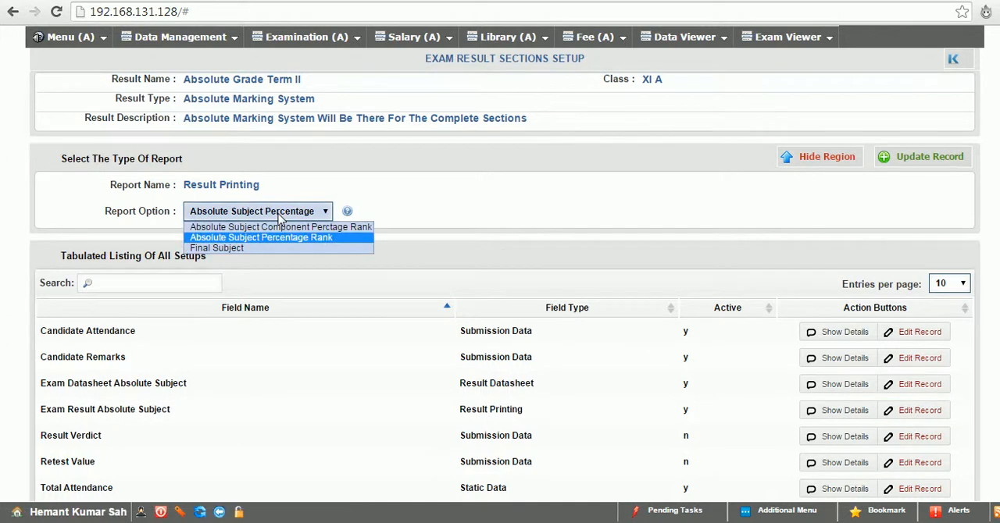
left_click(245, 240)
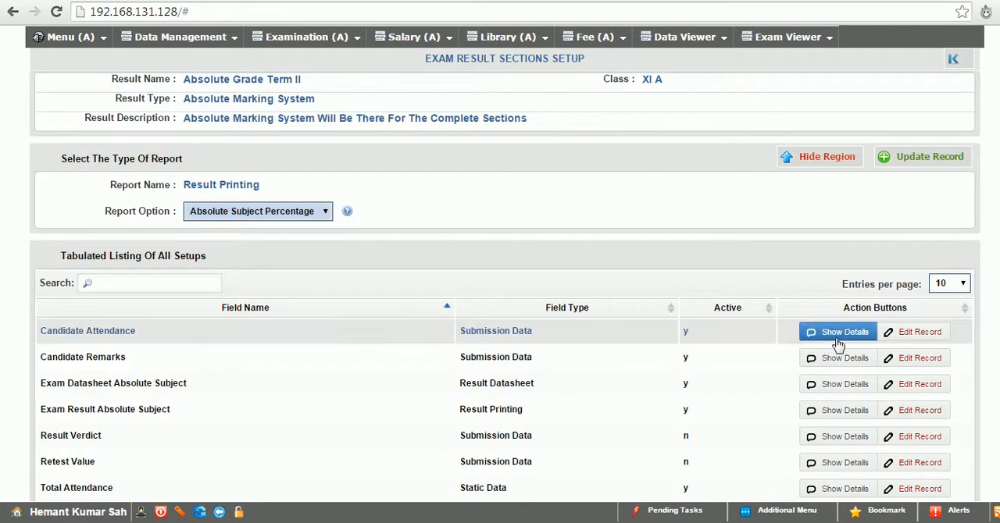
Open the Candidate Remarks and Candidate Attendance records in edit mode to examine their submission dates and officers
left_click(895, 359)
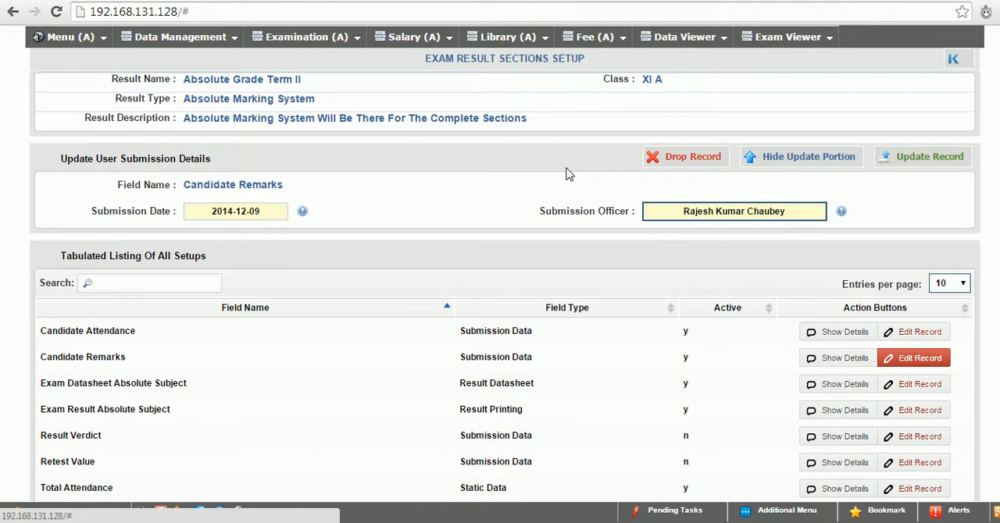
left_click(927, 336)
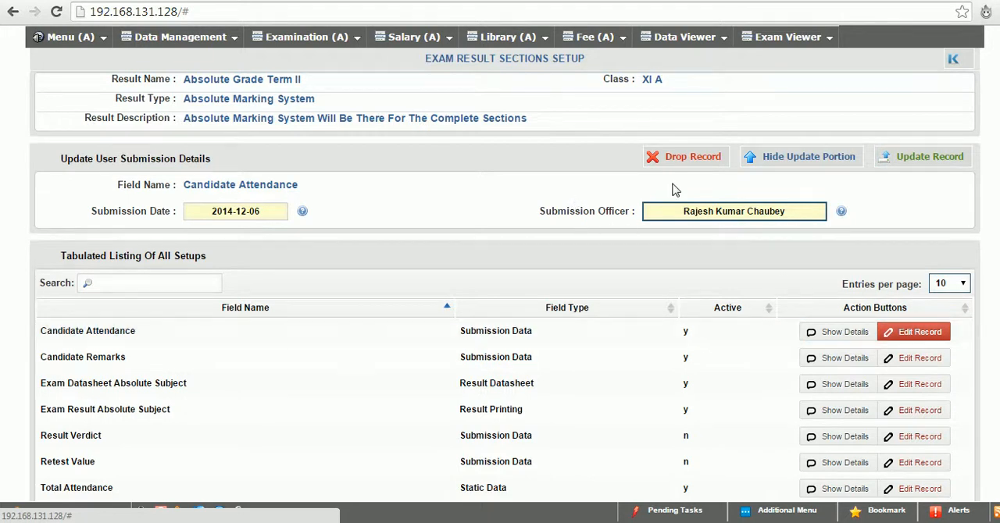
scroll(727, 312, "down", 1)
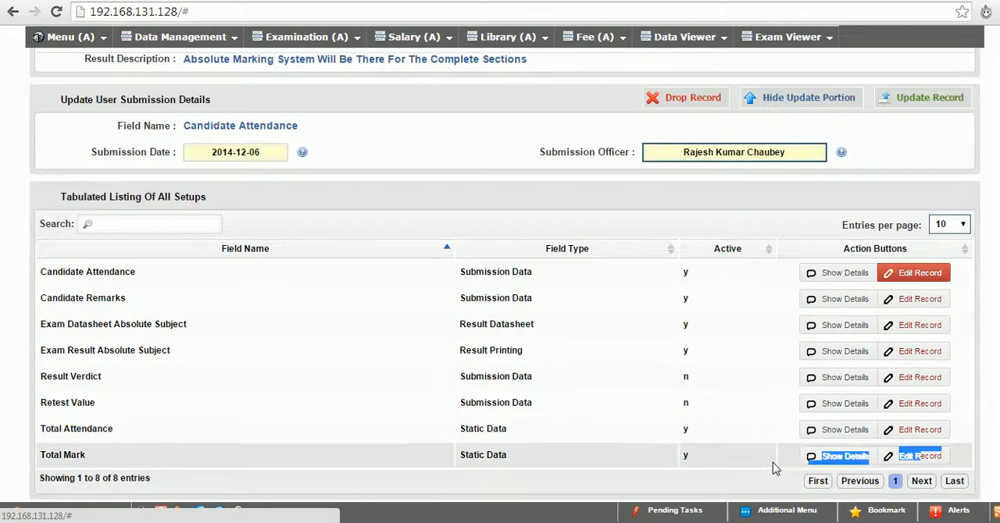
Process the Absolute Grade Term II result for the entire section XI A
left_click(771, 512)
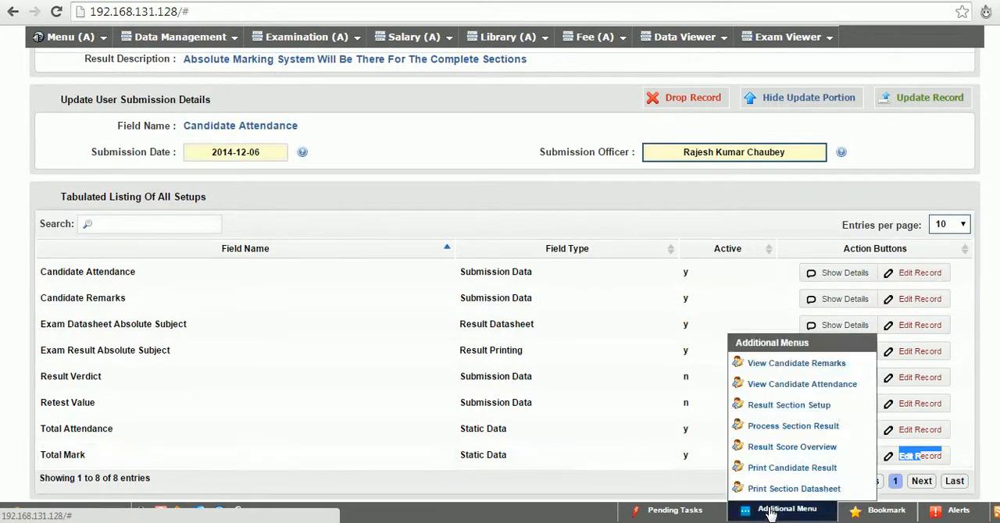
left_click(770, 427)
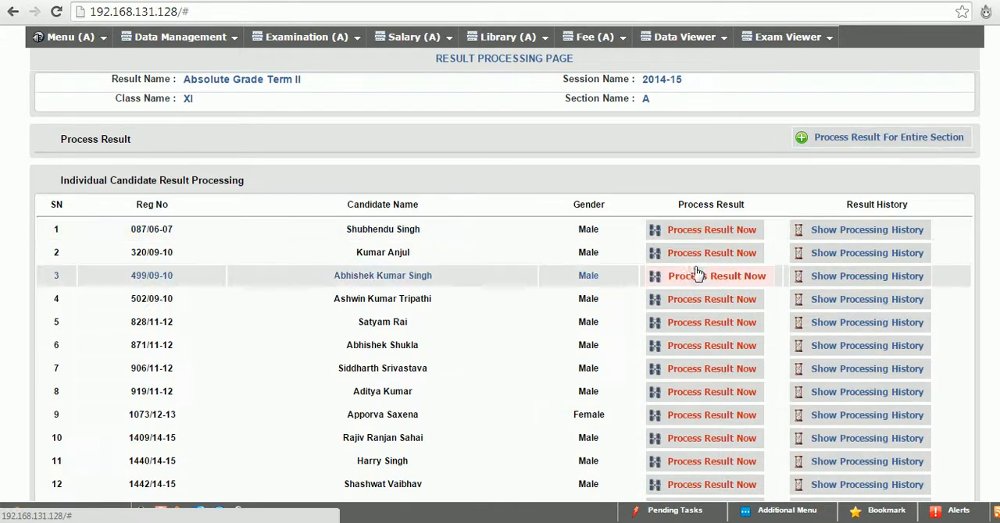
left_click(872, 138)
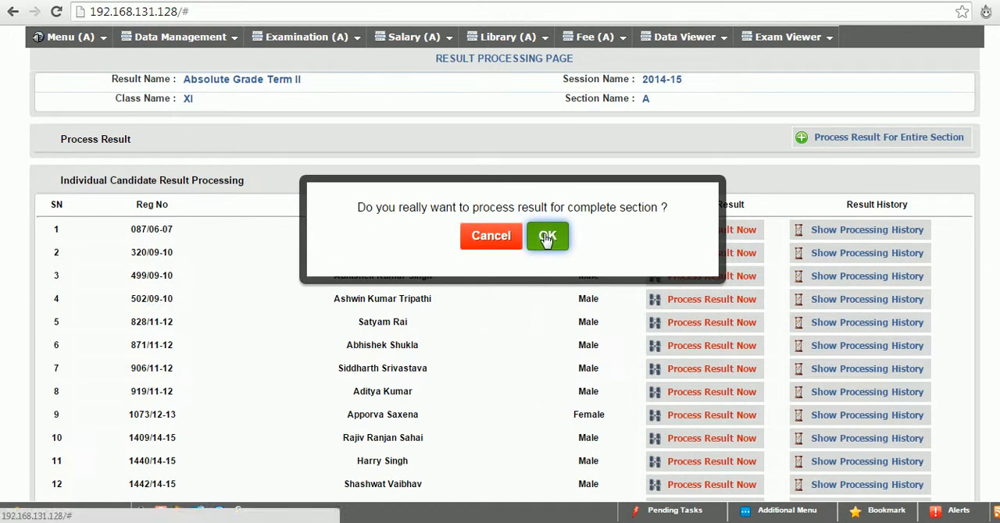
left_click(547, 237)
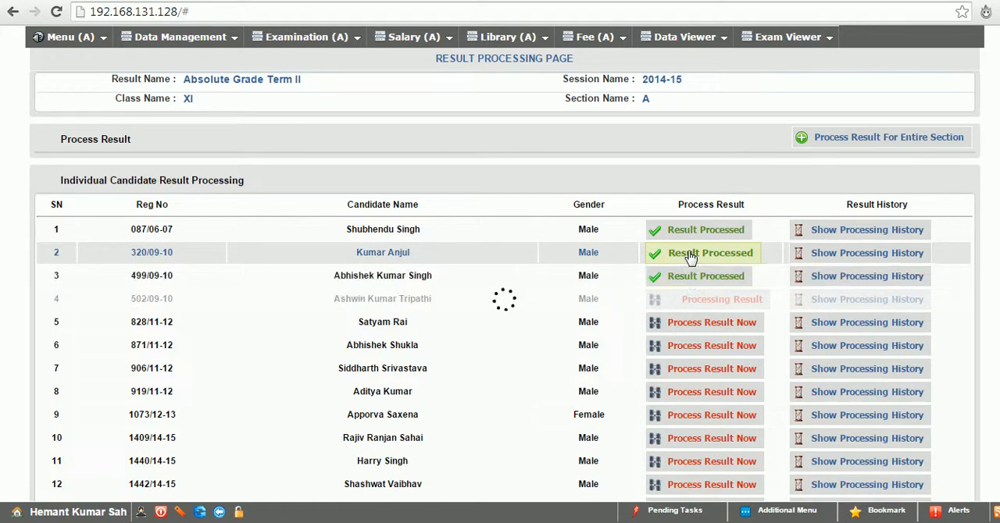
scroll(505, 275, "down", 2)
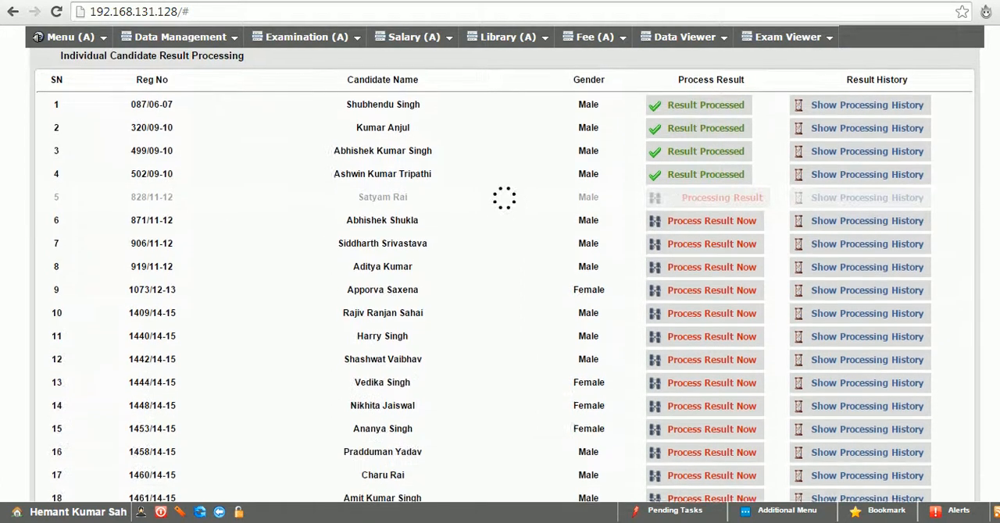
scroll(505, 275, "down", 1)
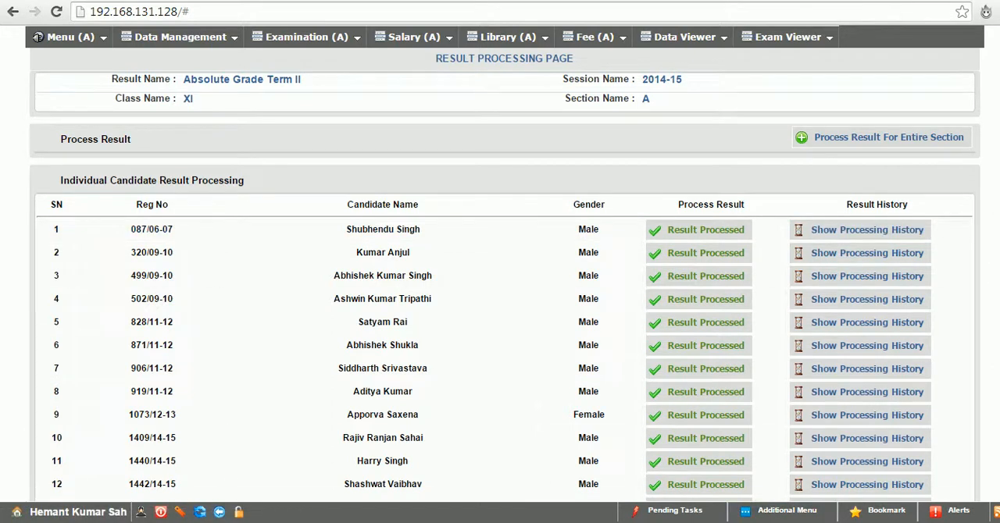
Open the section datasheet's print parameters for editing and examine the choices for Obtained Mark
scroll(504, 273, "down", 3)
left_click(777, 516)
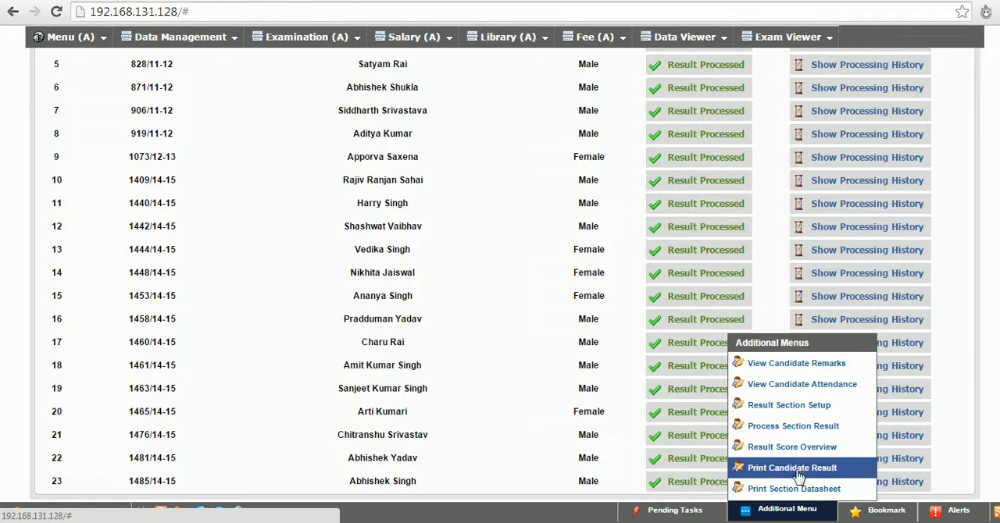
left_click(798, 489)
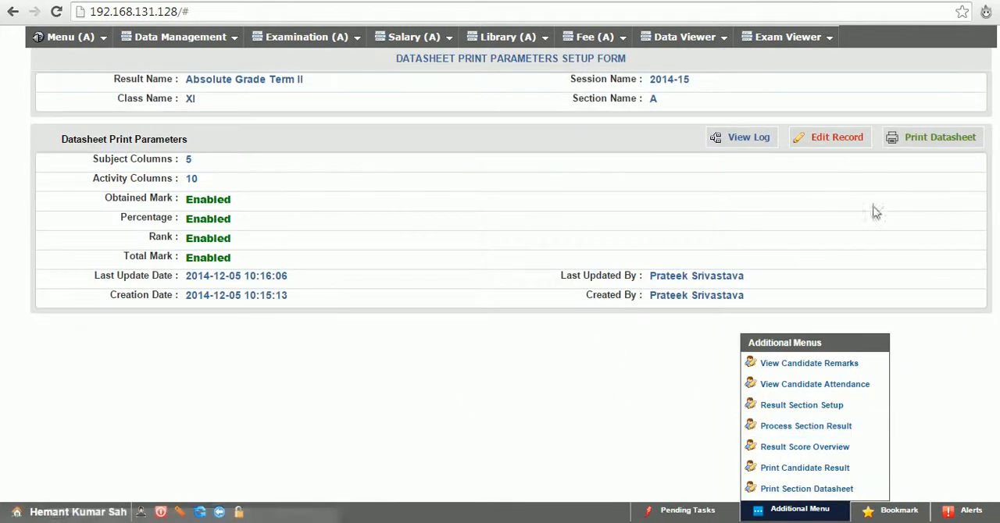
left_click(830, 138)
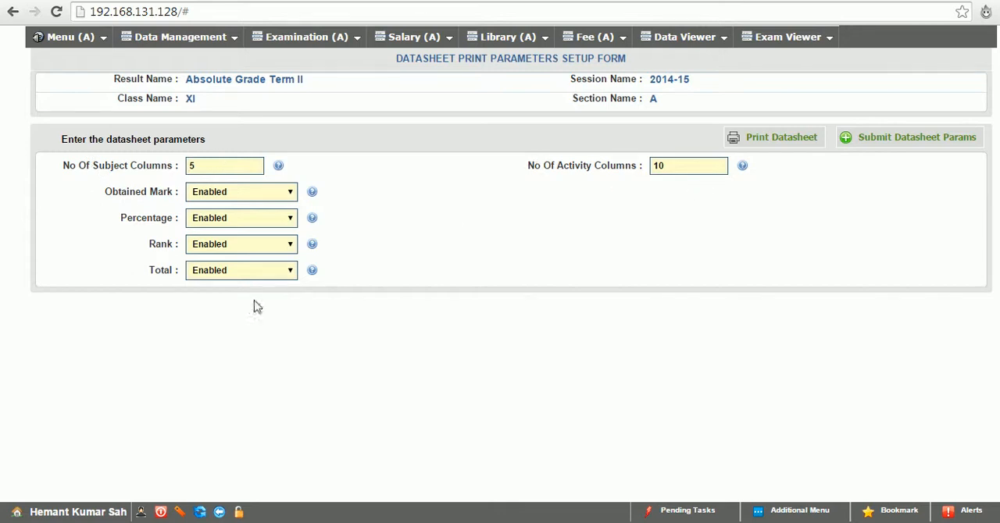
left_click(231, 198)
left_click(229, 196)
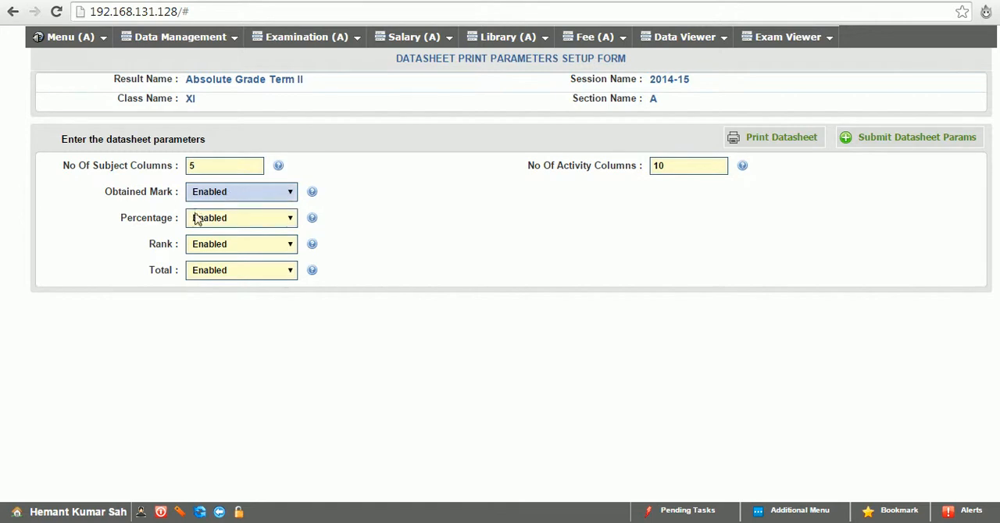
left_click(251, 226)
left_click(224, 192)
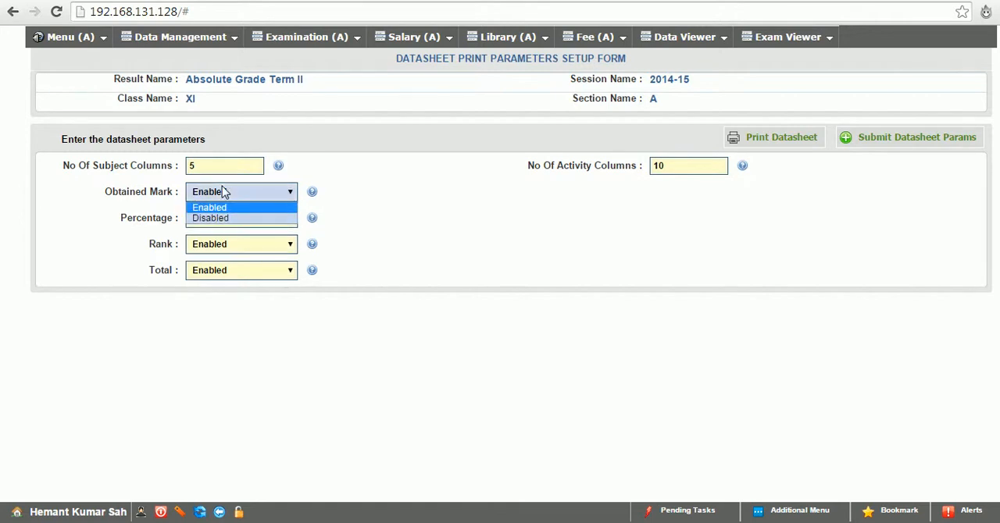
left_click(224, 192)
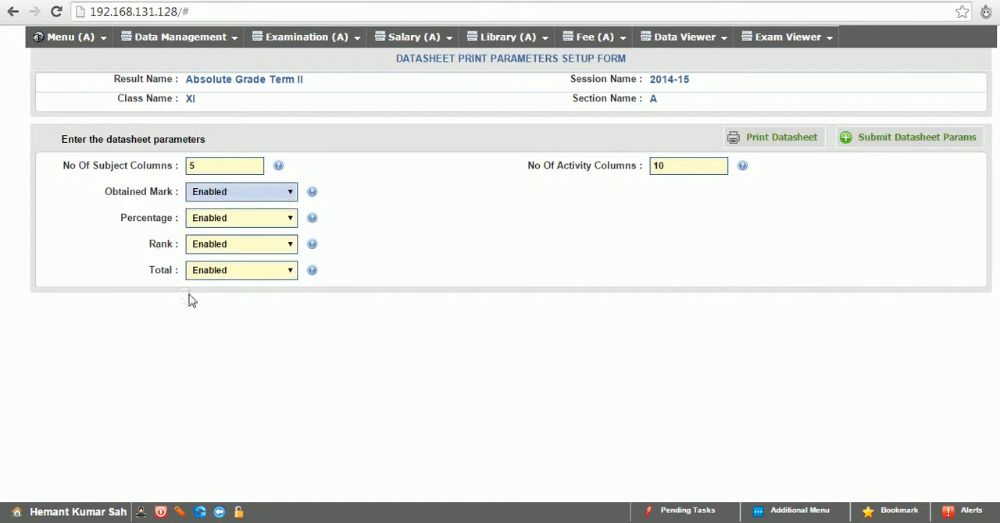
Generate the XI A section datasheet, cancel the printout and review its marks, activity grades, remarks, attendance and ranks
left_click(775, 144)
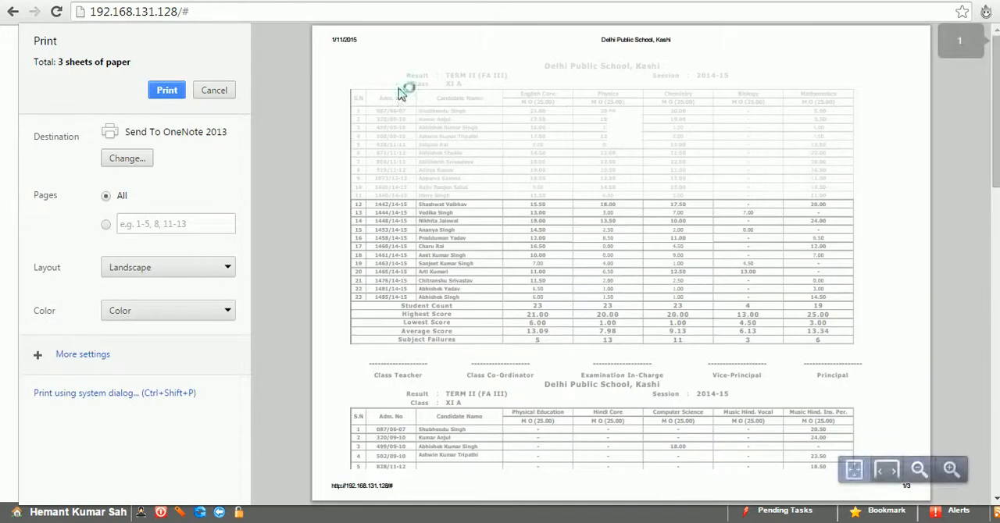
left_click(214, 89)
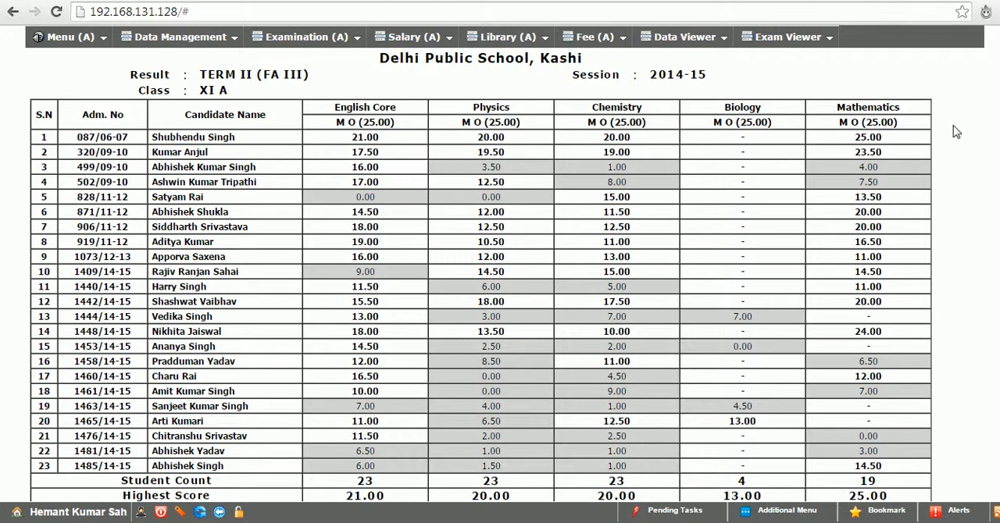
scroll(488, 274, "down", 5)
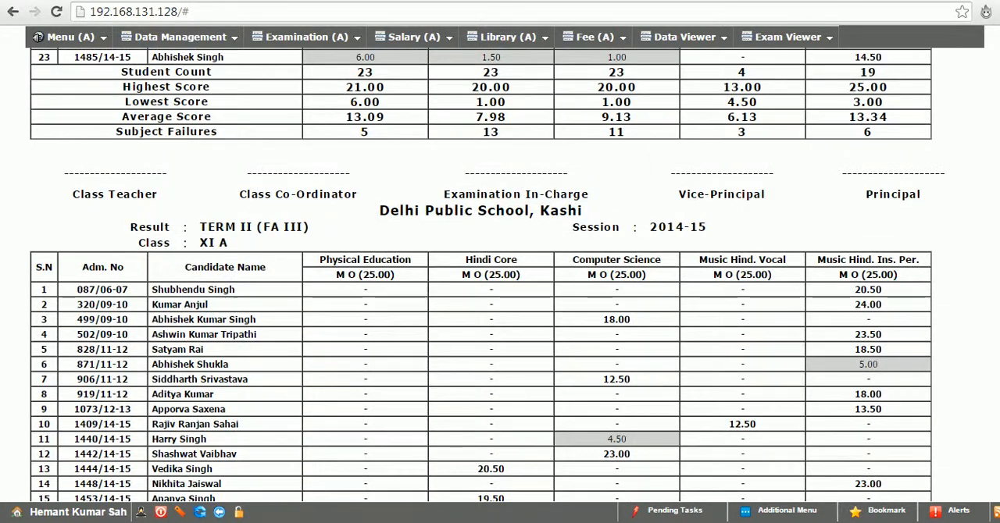
scroll(487, 273, "down", 10)
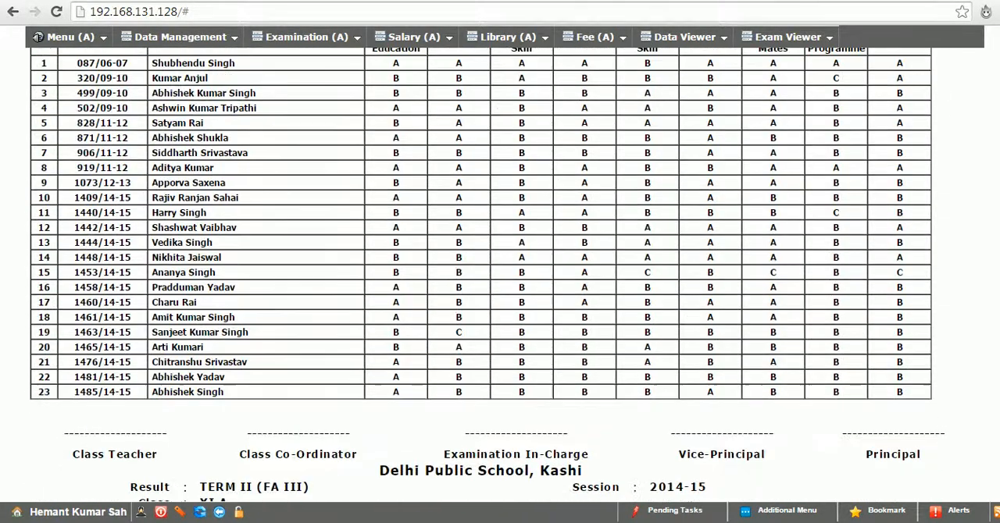
scroll(487, 273, "down", 5)
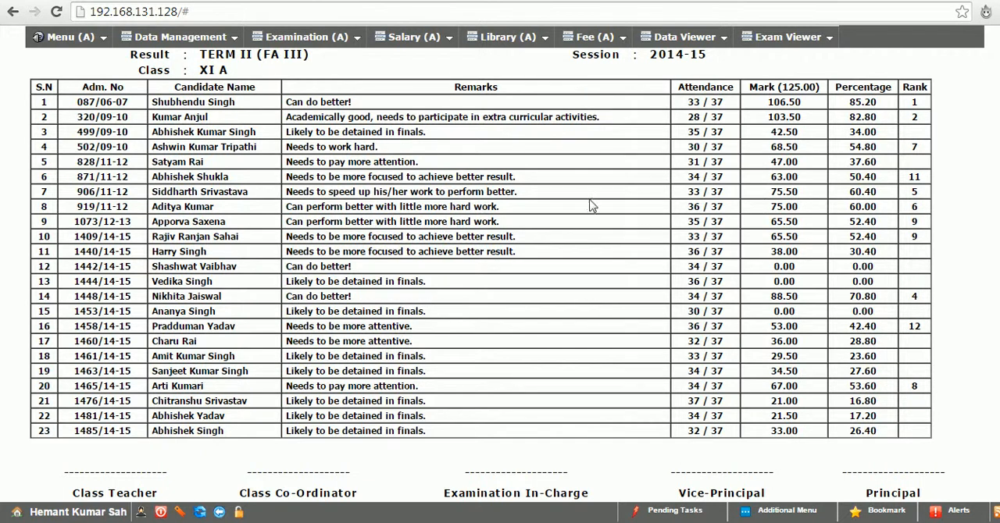
Generate the first listed candidate's individual result, cancel the printout and review the report card down to the signature lines
left_click(772, 515)
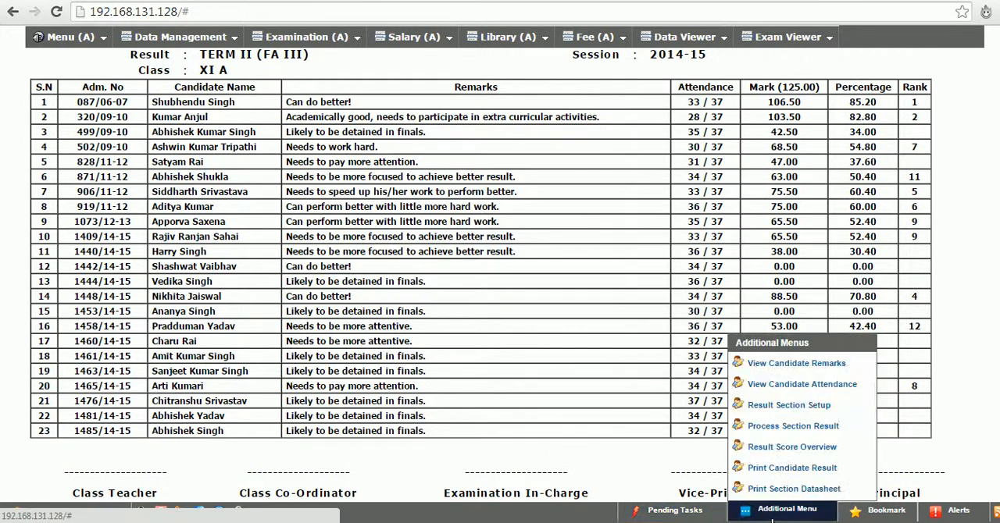
left_click(770, 476)
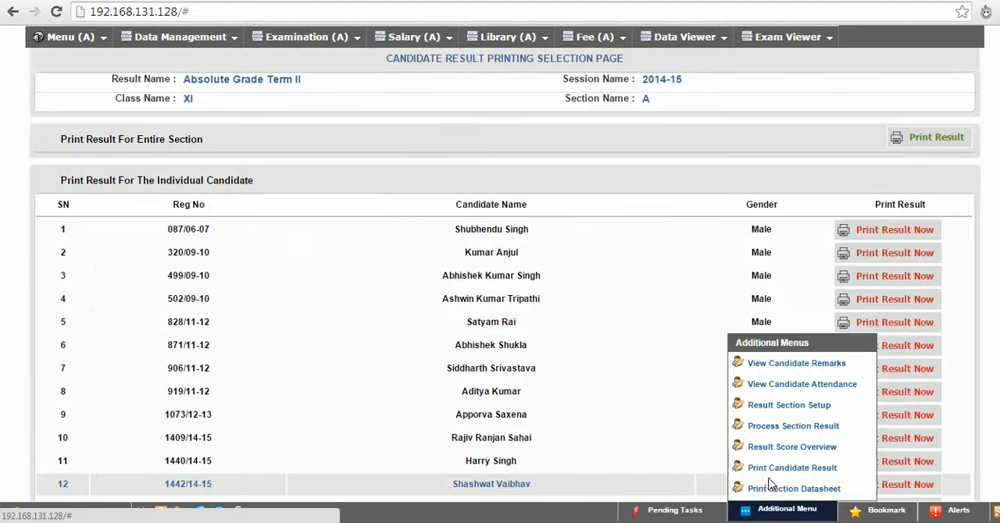
left_click(866, 231)
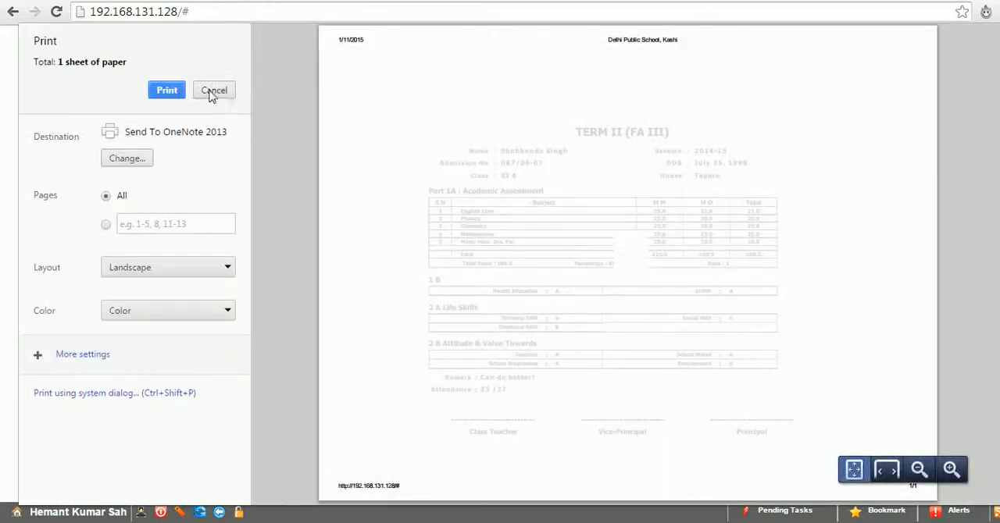
left_click(216, 93)
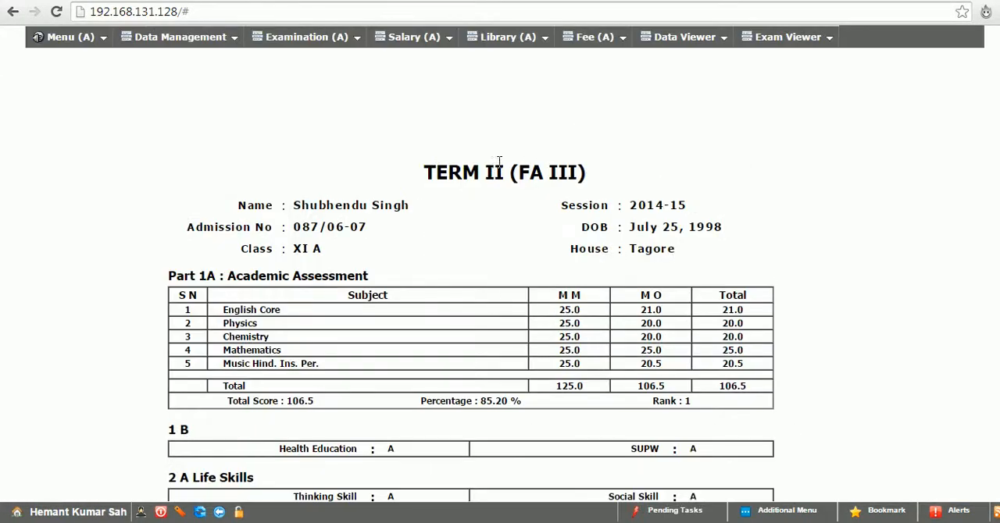
scroll(471, 282, "down", 3)
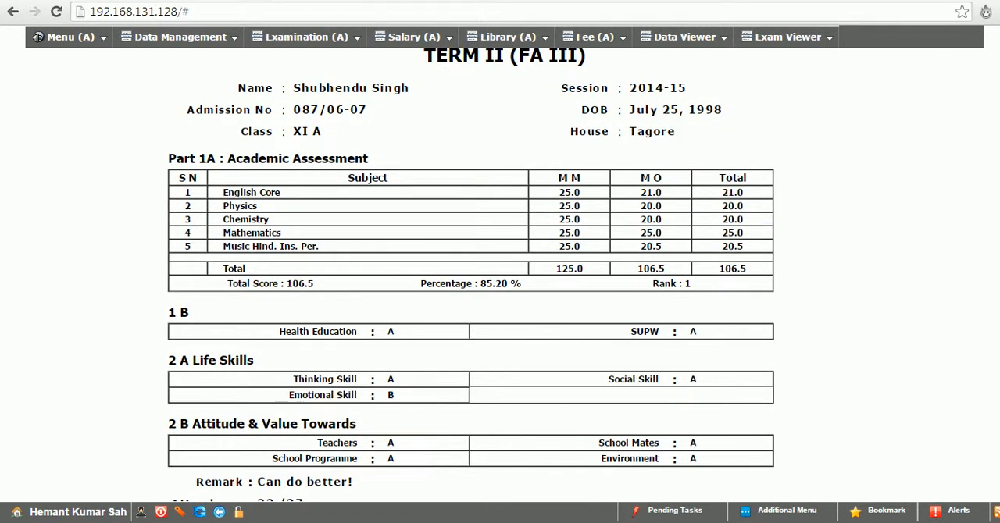
scroll(223, 300, "down", 1)
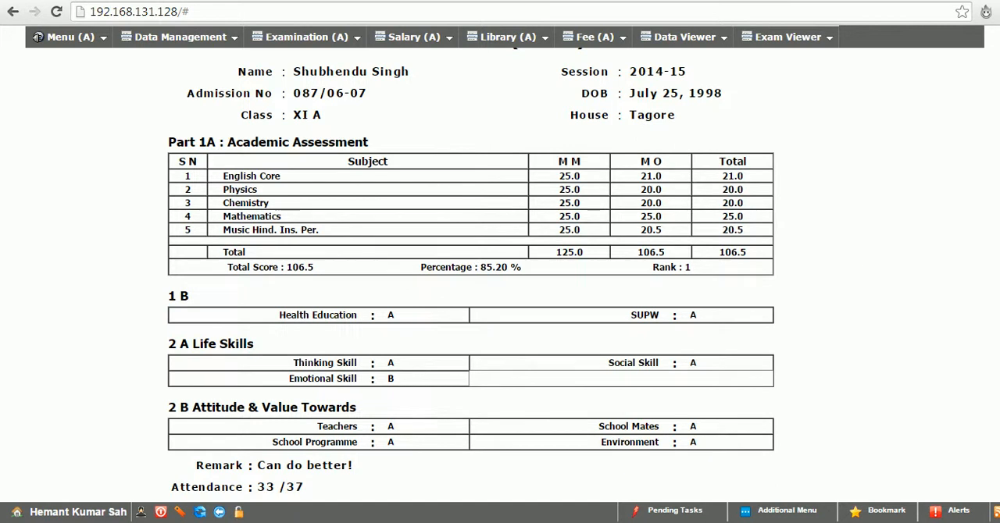
scroll(872, 271, "down", 2)
scroll(388, 307, "down", 3)
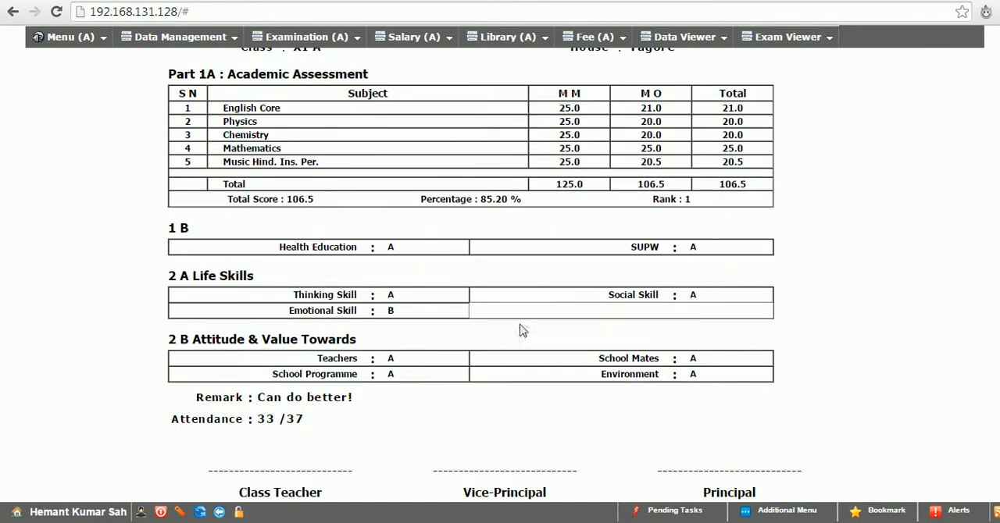
Open the Candidate Examinations view from the examination reports
left_click(283, 37)
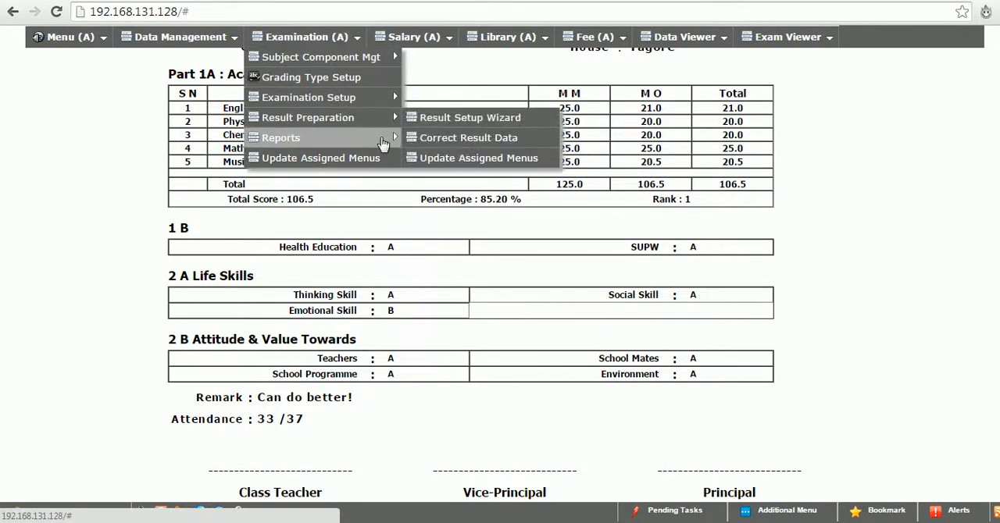
mouse_move(384, 143)
mouse_move(468, 139)
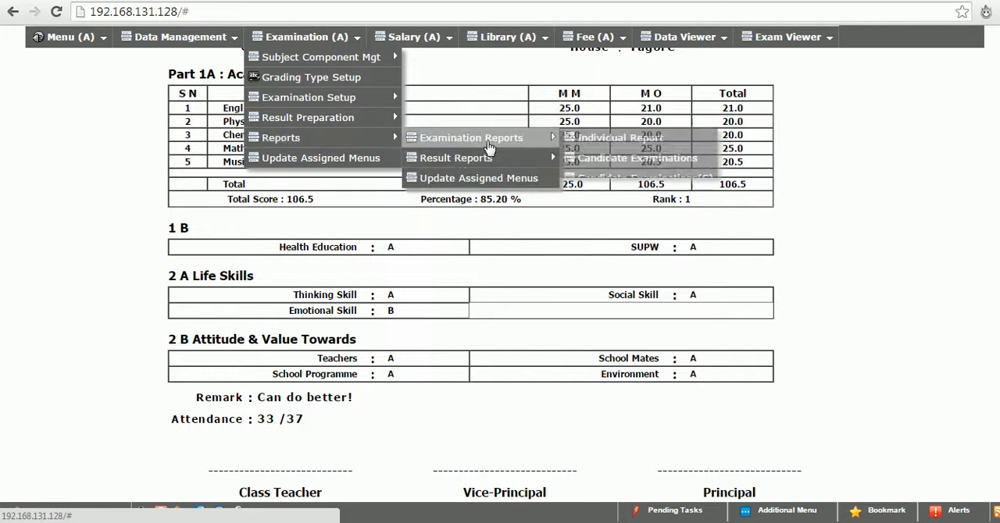
left_click(617, 164)
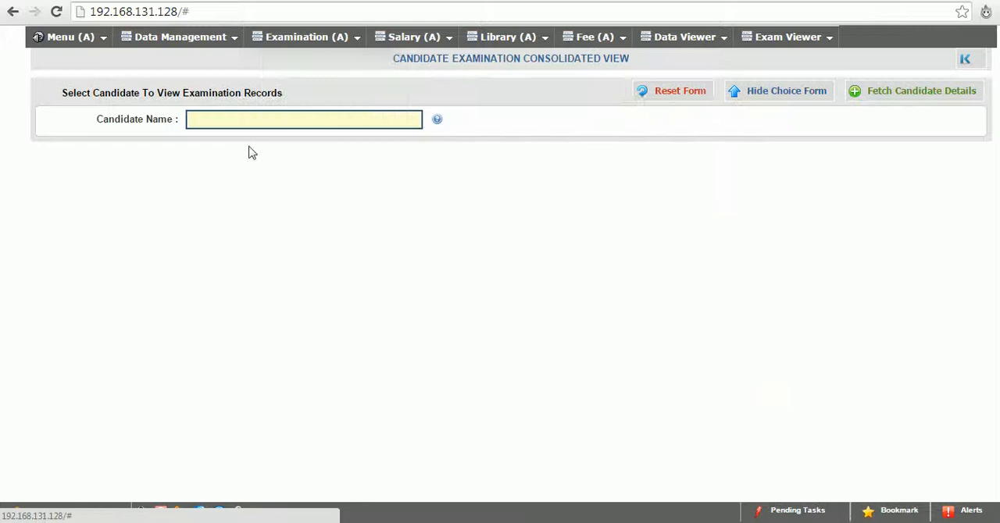
left_click(296, 118)
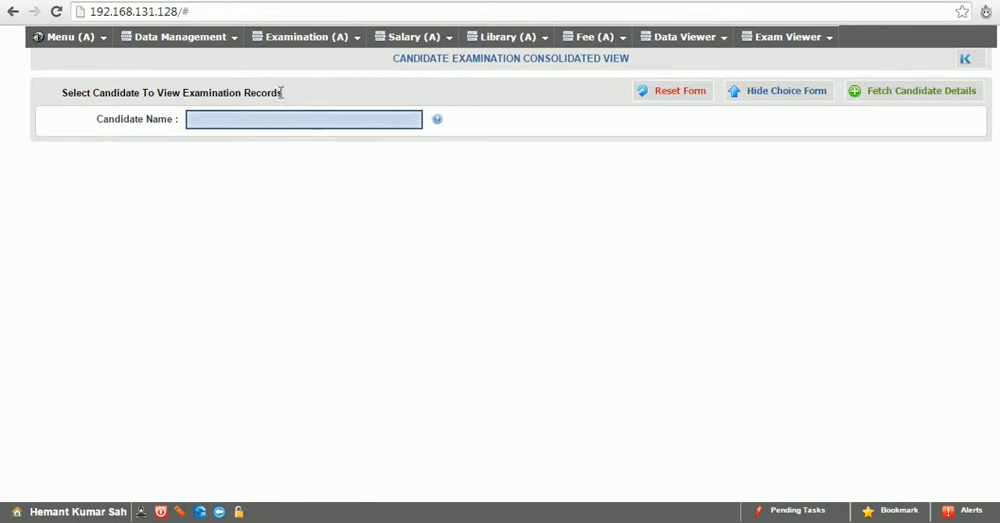
mouse_move(306, 37)
mouse_move(369, 107)
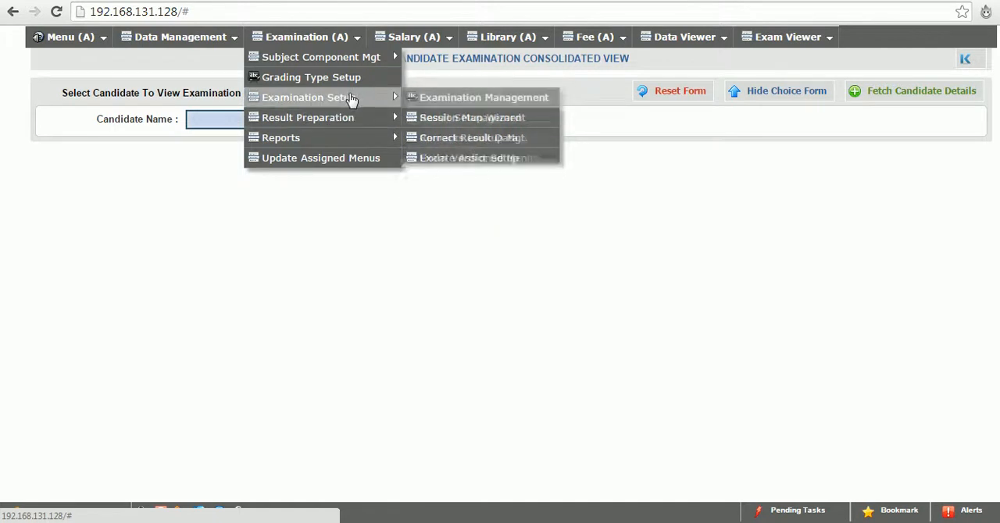
mouse_move(391, 137)
mouse_move(546, 139)
left_click(617, 159)
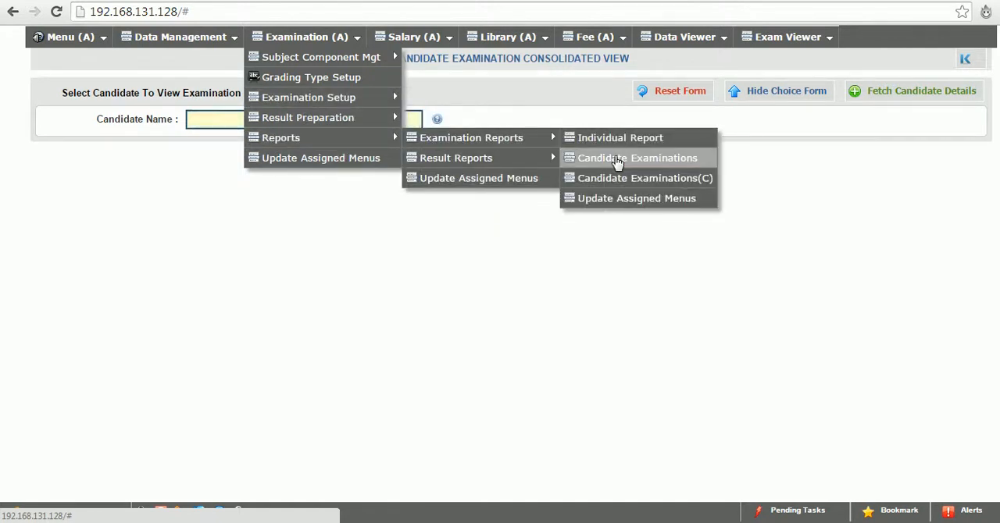
Search the candidates for "as", select the first suggested candidate and fetch that candidate's consolidated examination records
left_click(220, 114)
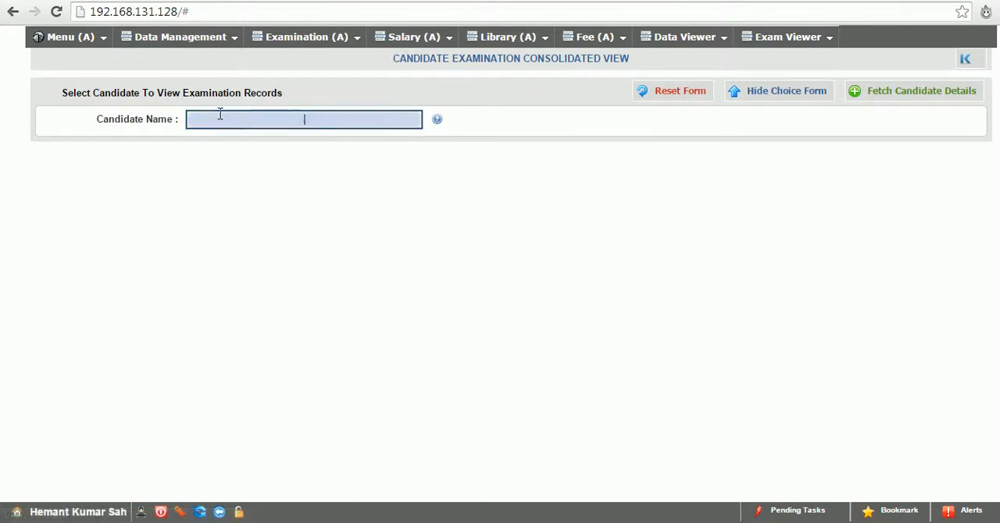
key("Down")
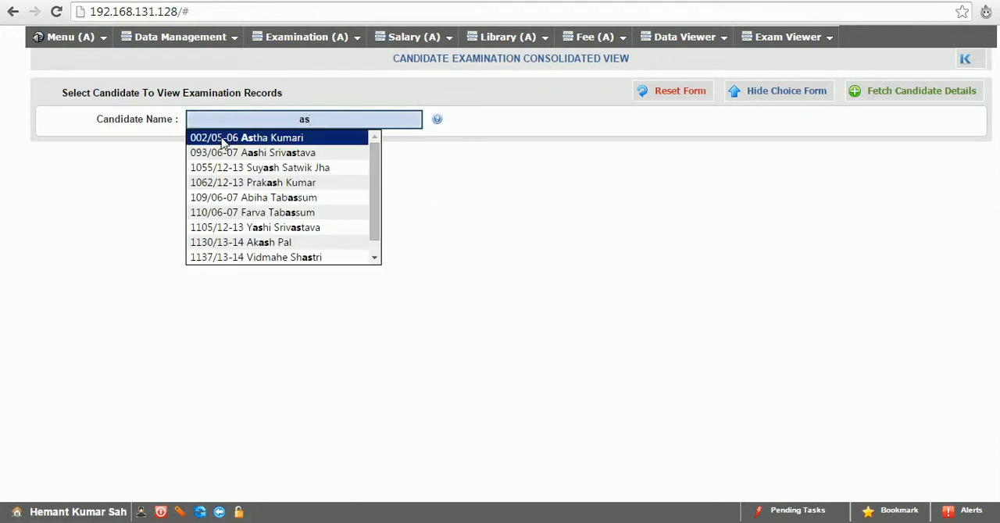
key("Return")
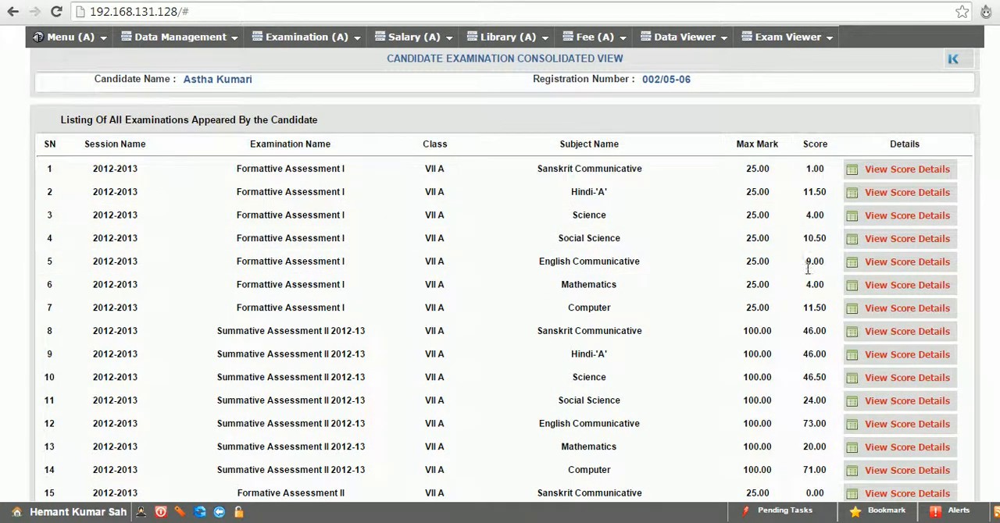
Open the Computer score details for Formattive Assessment I and examine the candidate's 2012-2013 subject and exam comparison graphs
left_click(894, 310)
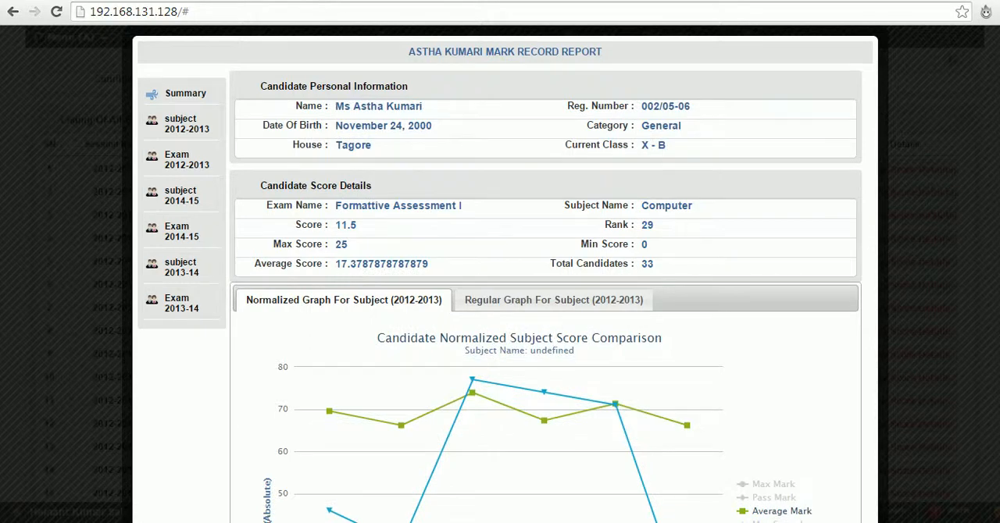
scroll(500, 273, "down", 1)
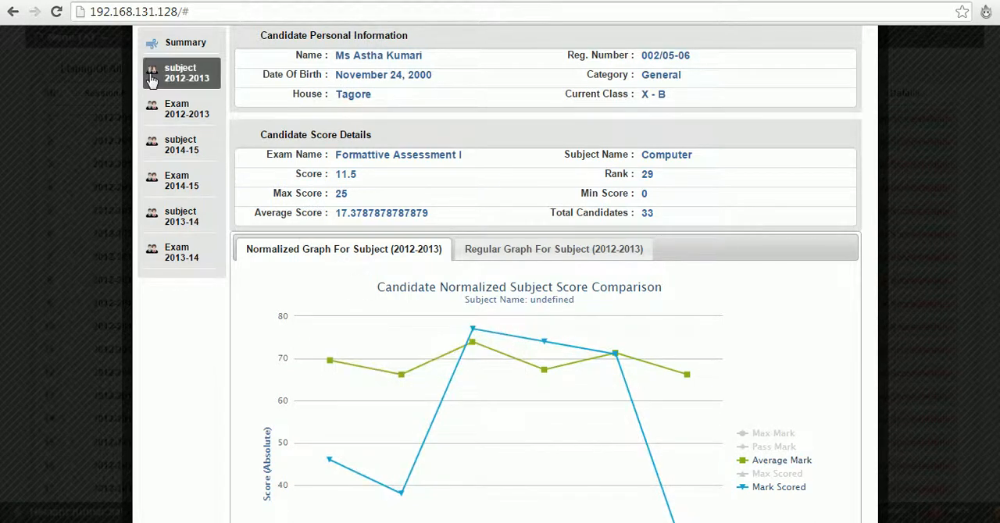
left_click(178, 73)
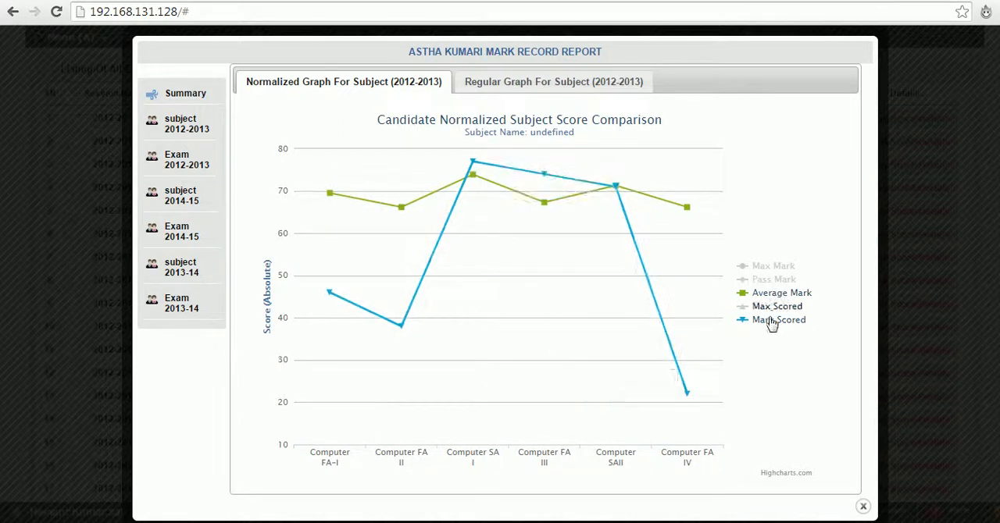
mouse_move(331, 308)
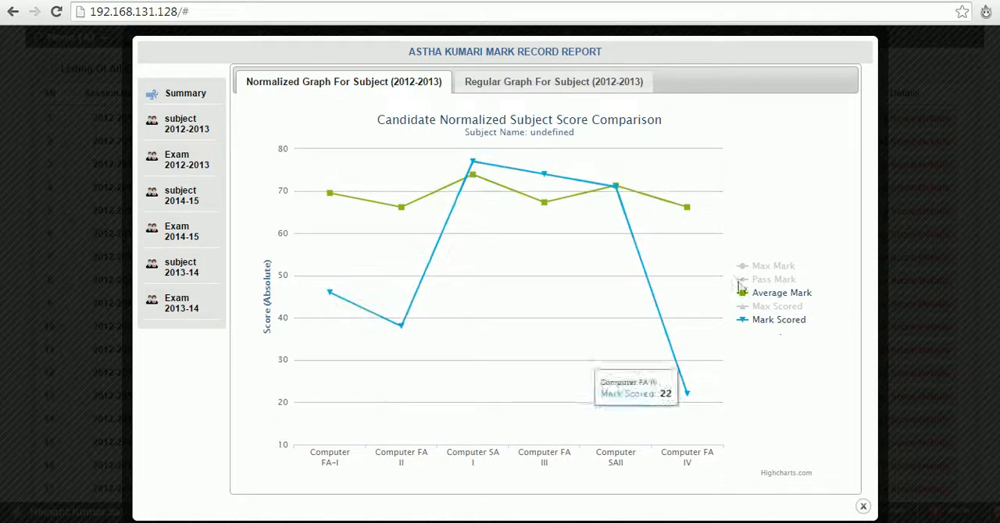
mouse_move(328, 195)
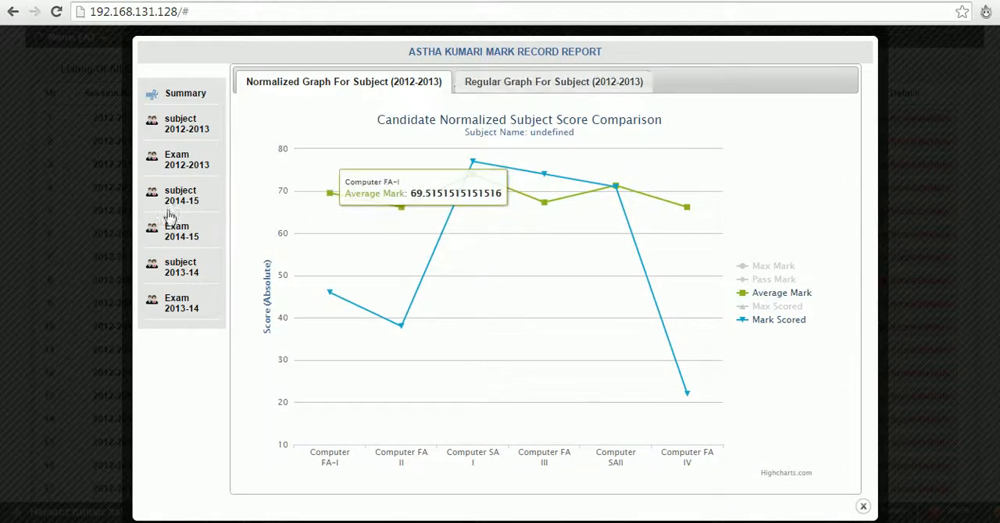
left_click(170, 166)
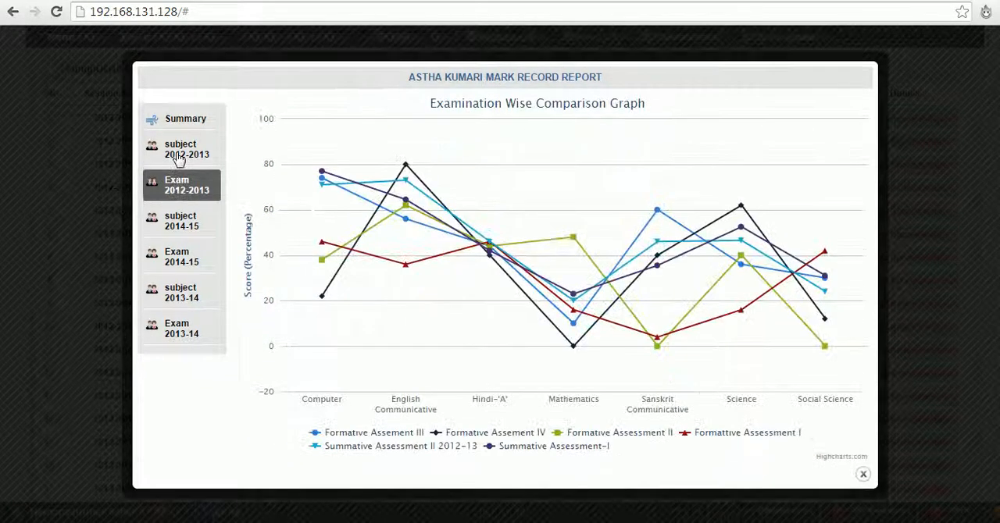